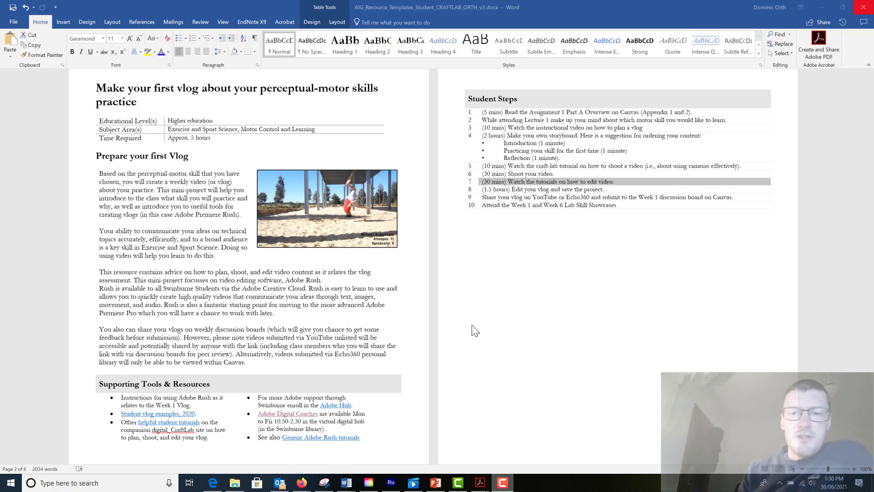
# Clear the desktop by minimizing the Word document, declining Acrobat's document recovery and minimizing the PDF guide.
pyautogui.click(818, 10)
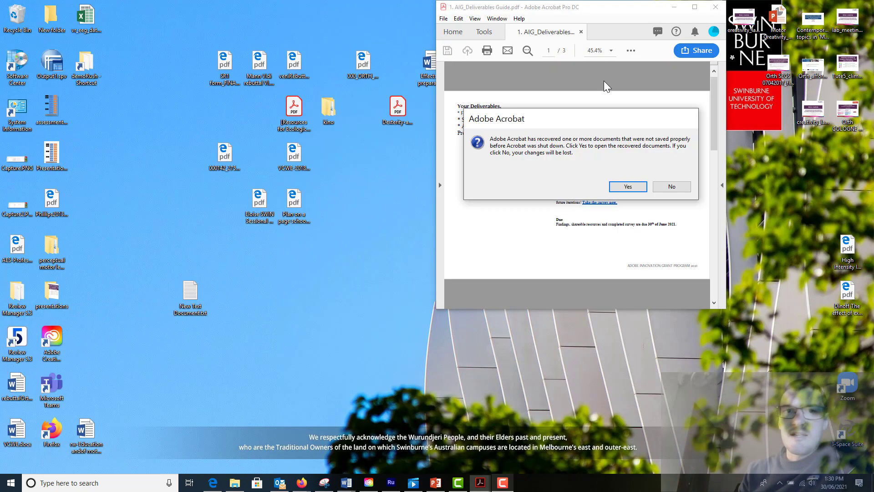
pyautogui.click(668, 192)
pyautogui.click(674, 7)
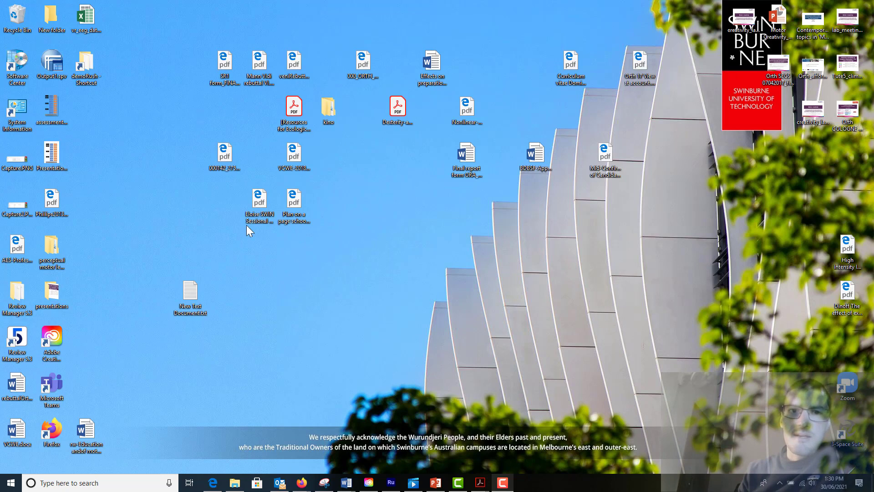
pyautogui.click(53, 339)
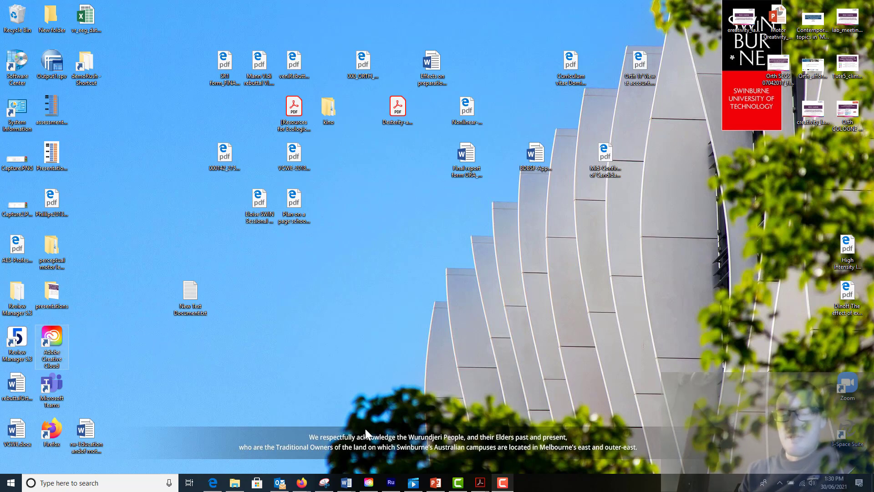
# Switch to Firefox and bring up the Adobe Digital Coaches page in a maximized window.
pyautogui.moveTo(302, 482)
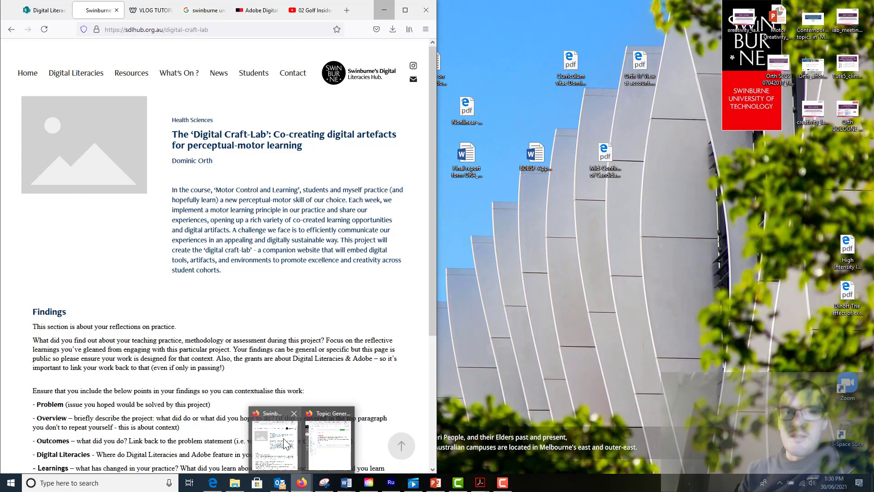
pyautogui.click(285, 443)
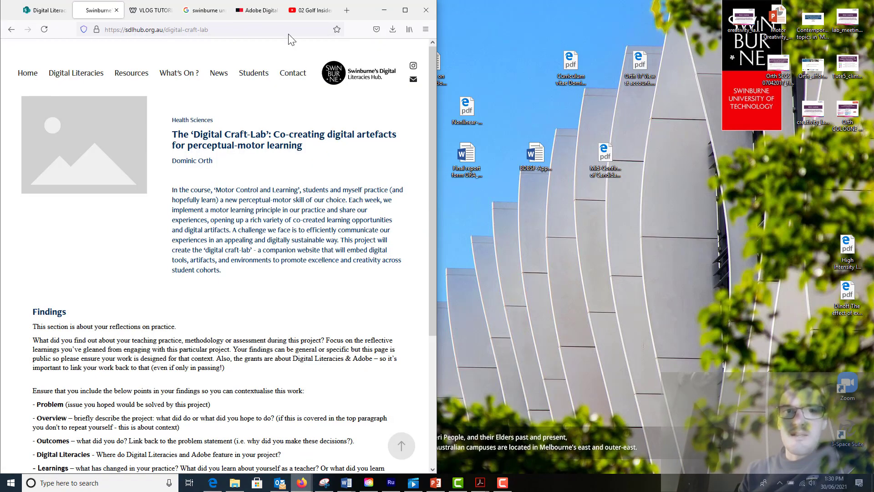
pyautogui.click(270, 14)
pyautogui.click(404, 10)
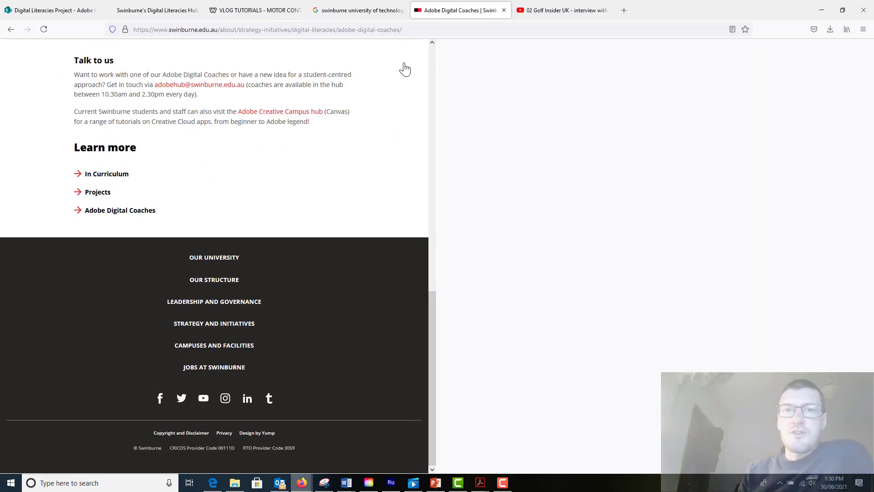
# Examine the Adobe Digital Coaches page, including its introduction, the 2021 coaches list and the Talk to us contact section.
pyautogui.scroll(5, 437, 191)
pyautogui.scroll(4, 474, 178)
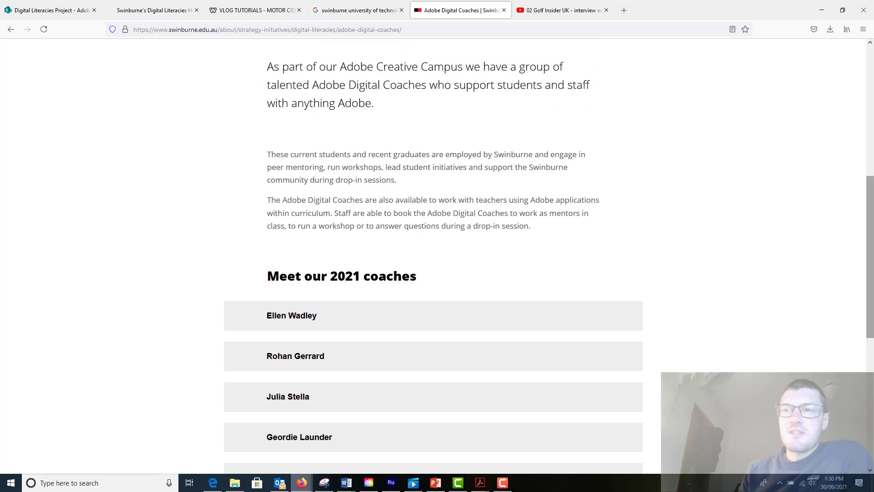
pyautogui.moveTo(870, 192); pyautogui.dragTo(871, 93)
pyautogui.scroll(2, 872, 93)
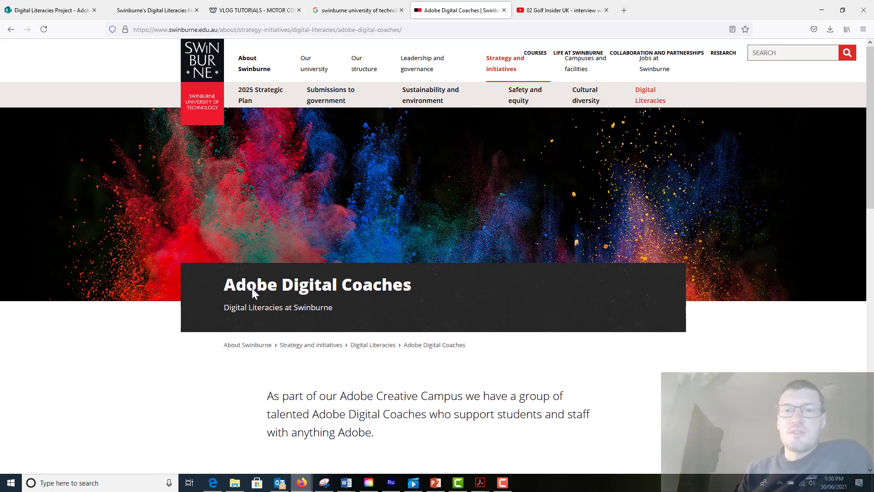
pyautogui.scroll(-6, 369, 257)
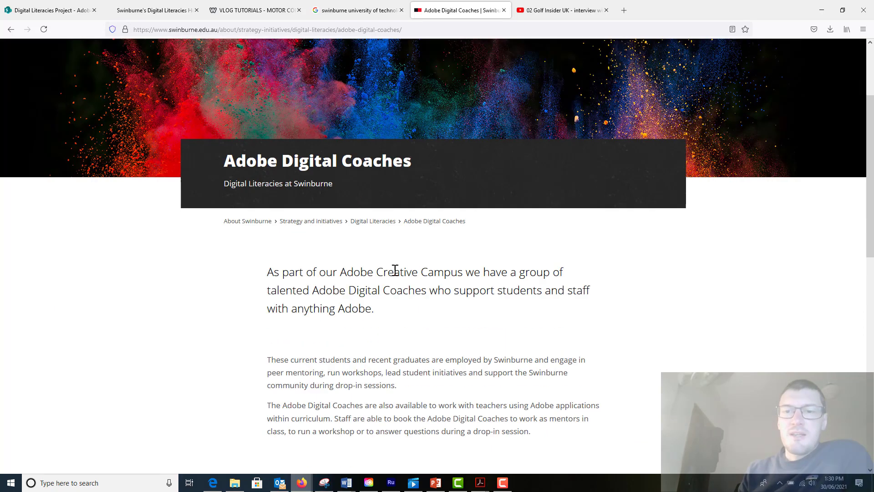
pyautogui.scroll(-5, 398, 261)
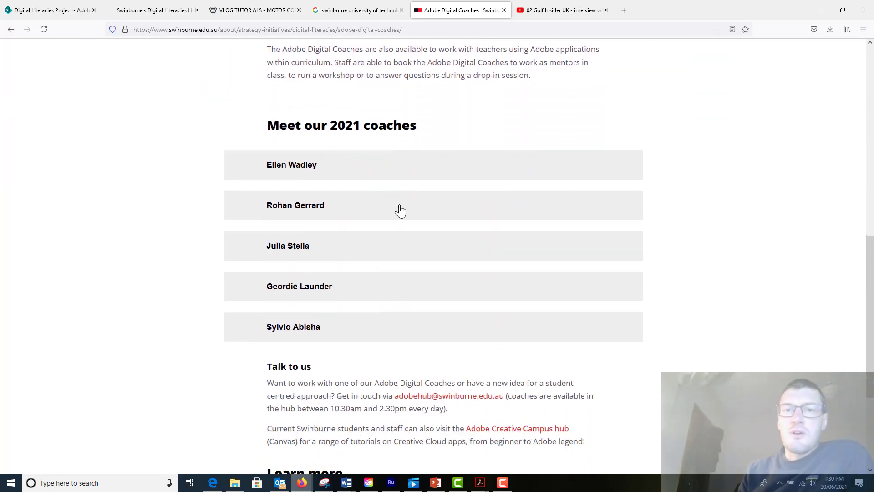
pyautogui.scroll(-1, 363, 98)
pyautogui.scroll(1, 367, 97)
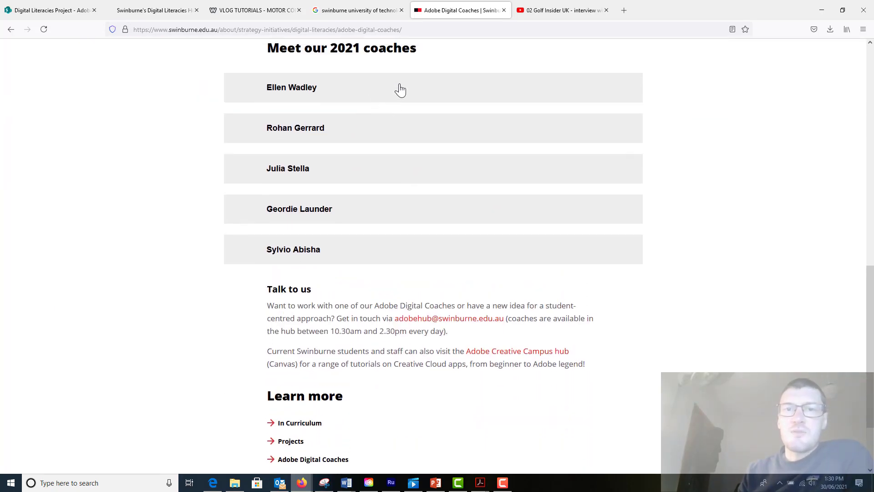
pyautogui.scroll(-2, 413, 212)
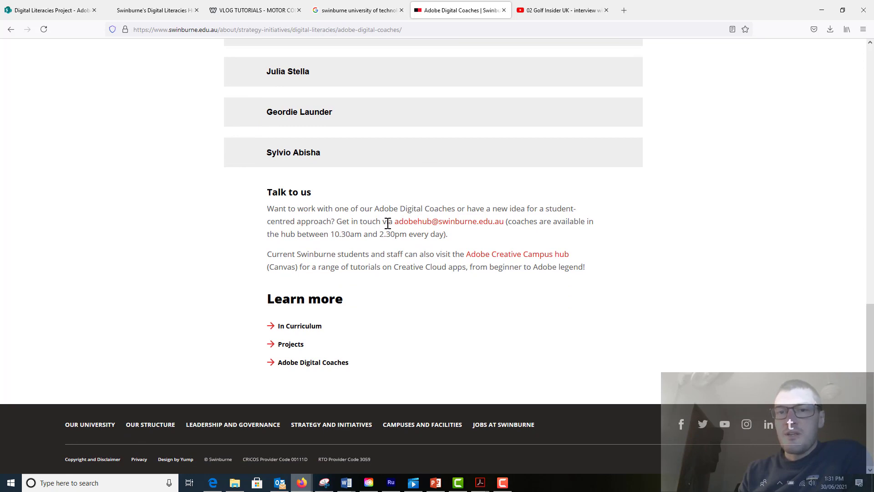
pyautogui.moveTo(388, 223)
pyautogui.mouseDown()
pyautogui.moveTo(513, 226)
pyautogui.moveTo(410, 232)
pyautogui.moveTo(376, 222)
pyautogui.mouseUp()
pyautogui.click(527, 224)
pyautogui.click(432, 246)
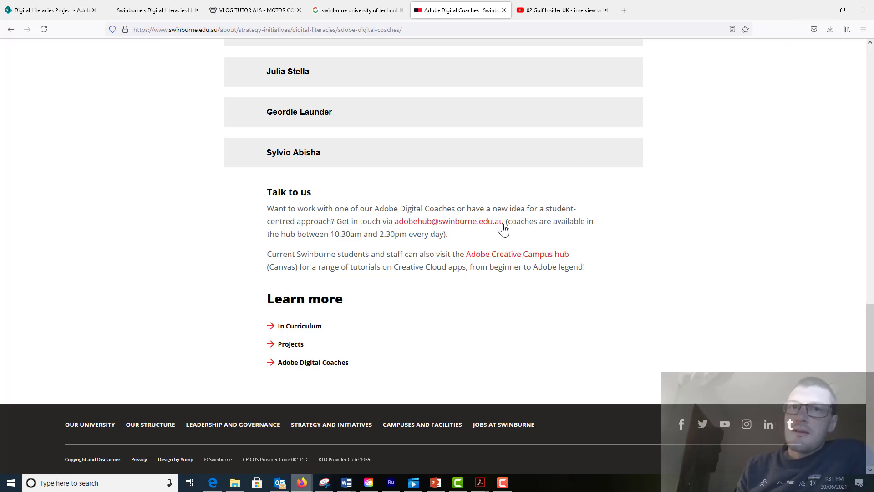
# Minimize the browser, return to the Word vlog instructions and clear the row selection in the Student Steps table.
pyautogui.click(821, 10)
pyautogui.moveTo(345, 482)
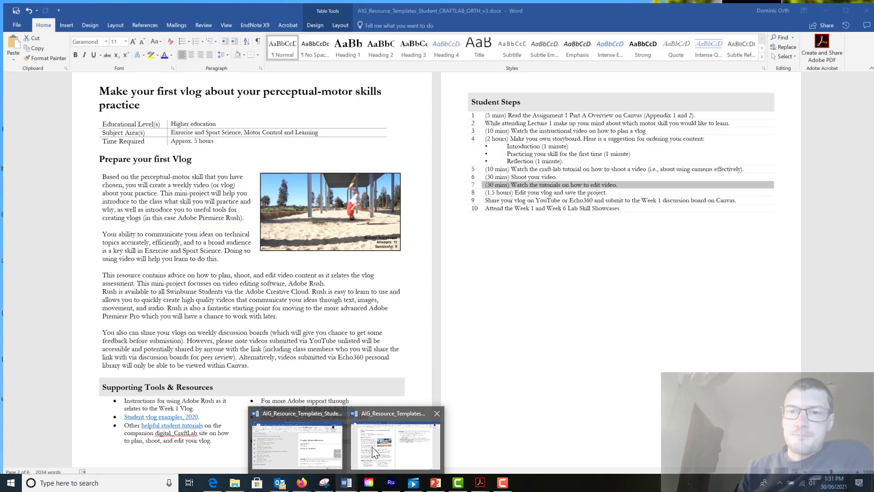
pyautogui.click(372, 447)
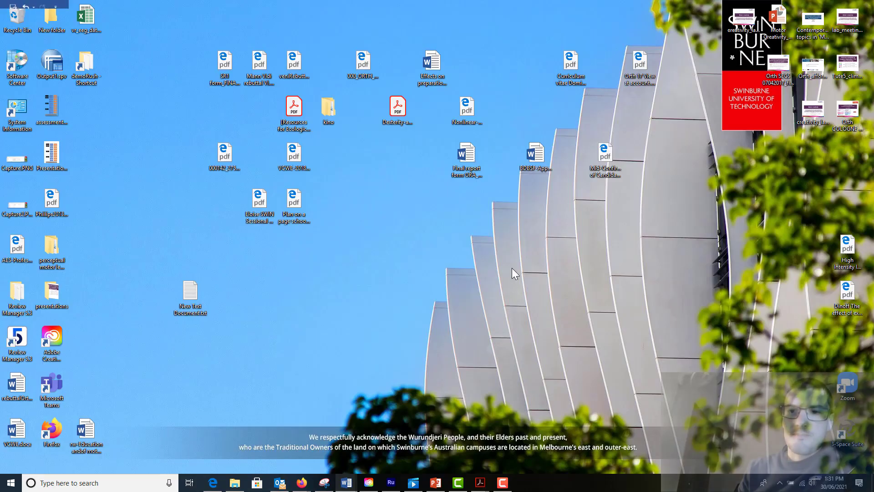
pyautogui.click(554, 241)
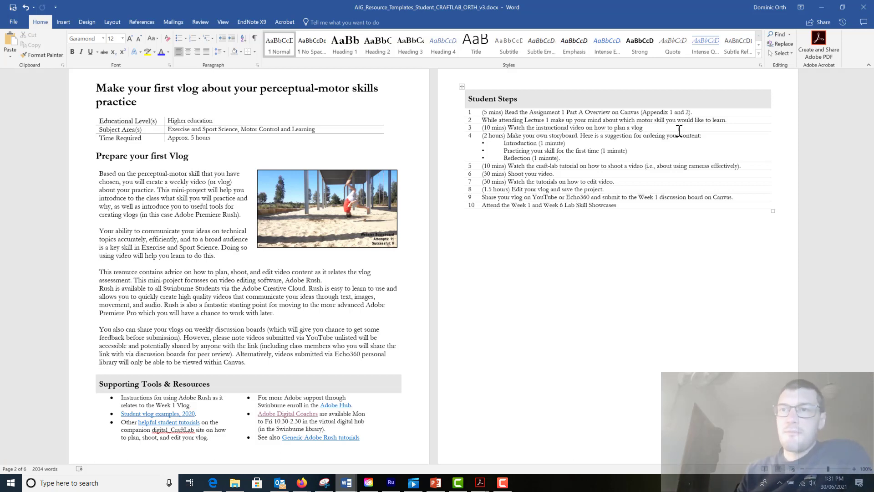
# Minimize Word, open Creative Cloud Desktop and locate Premiere Rush among the installed apps.
pyautogui.click(826, 7)
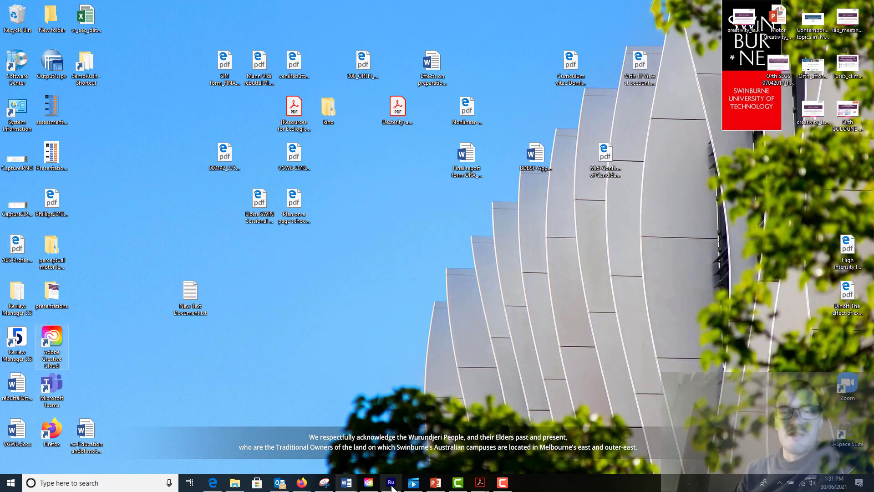
pyautogui.doubleClick(52, 347)
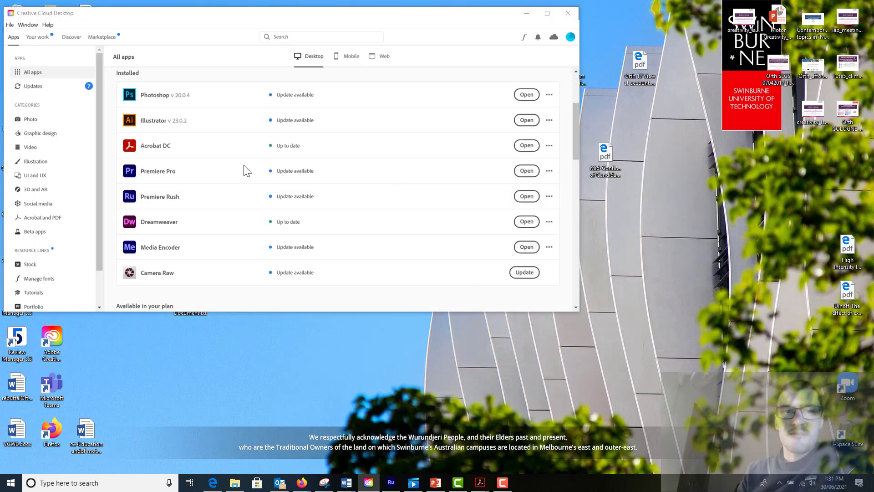
pyautogui.scroll(-4, 238, 196)
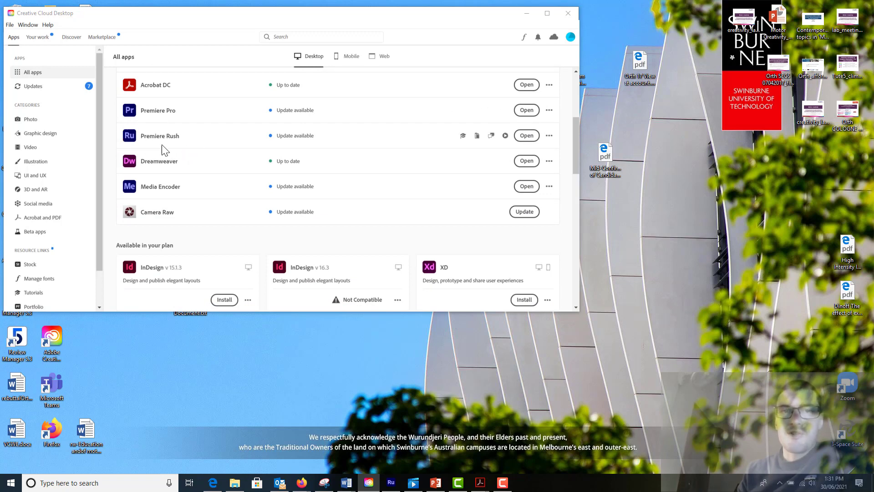
# Switch to Adobe Premiere Rush and start a new project named Week 1 Vlog.
pyautogui.moveTo(395, 486)
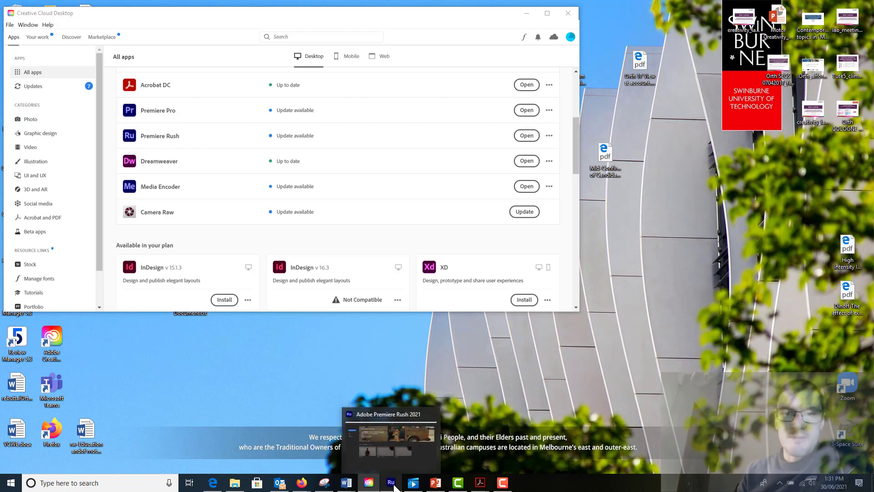
pyautogui.click(394, 486)
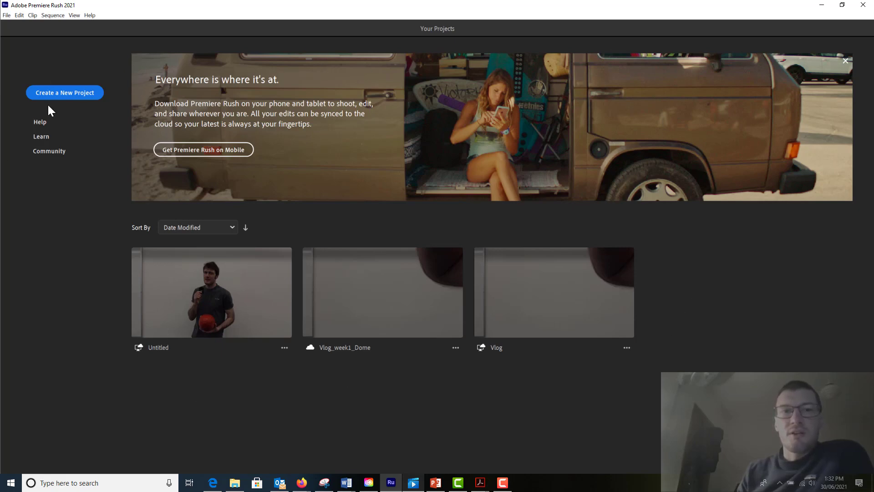
pyautogui.click(75, 98)
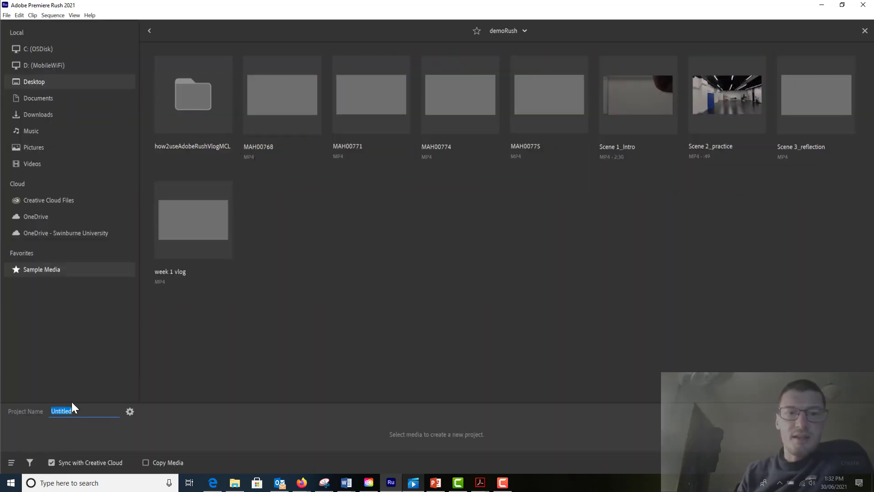
pyautogui.click(65, 411)
pyautogui.moveTo(81, 410); pyautogui.dragTo(54, 424)
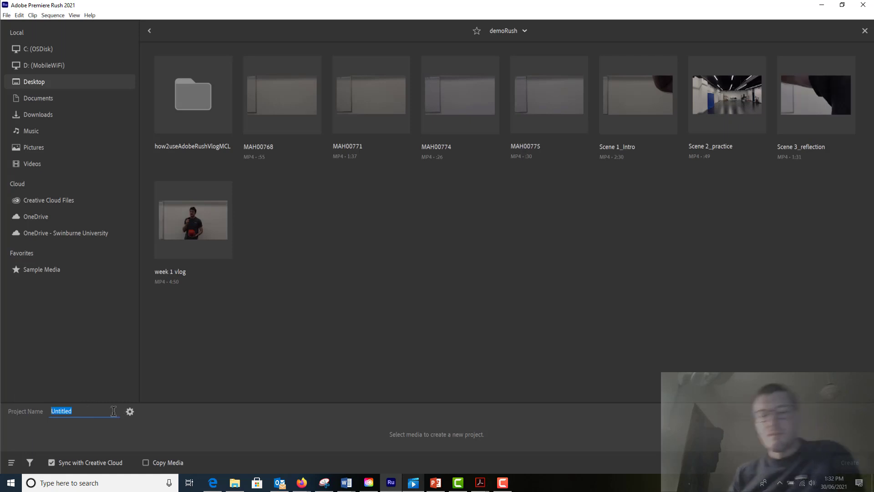
pyautogui.write('Week 1 Vlog')
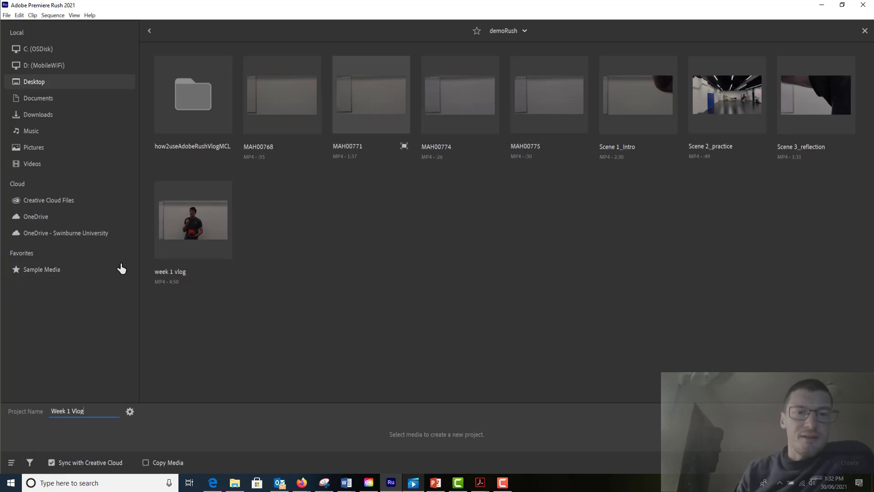
# Create the project with Scene 1_Intro, Scene 2_practice and Scene 3_reflection, in that order, from the demoRush folder on the Desktop.
pyautogui.click(63, 270)
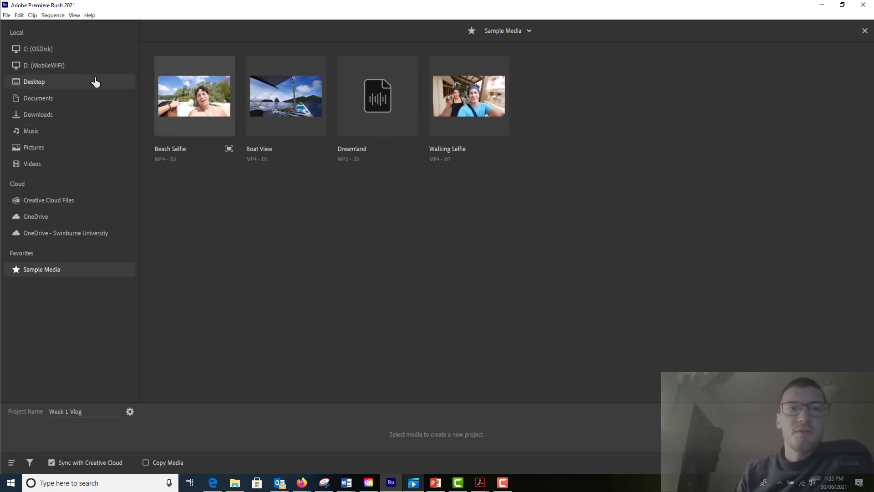
pyautogui.click(68, 81)
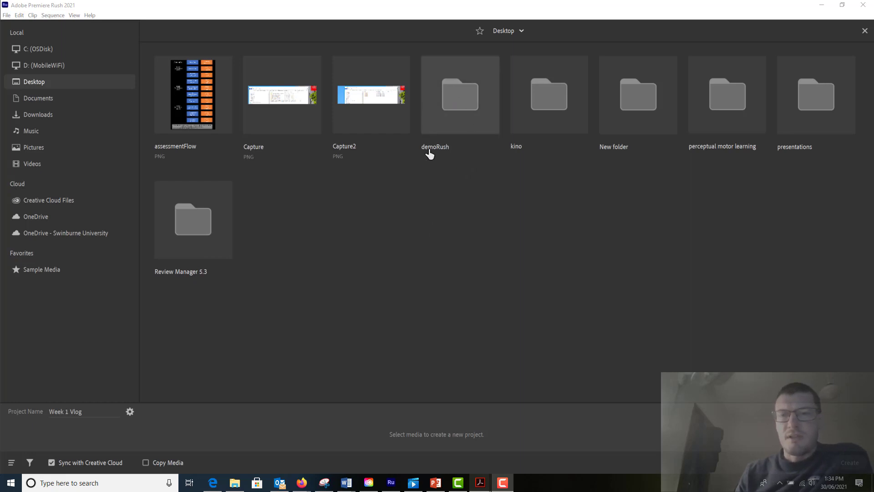
pyautogui.click(453, 111)
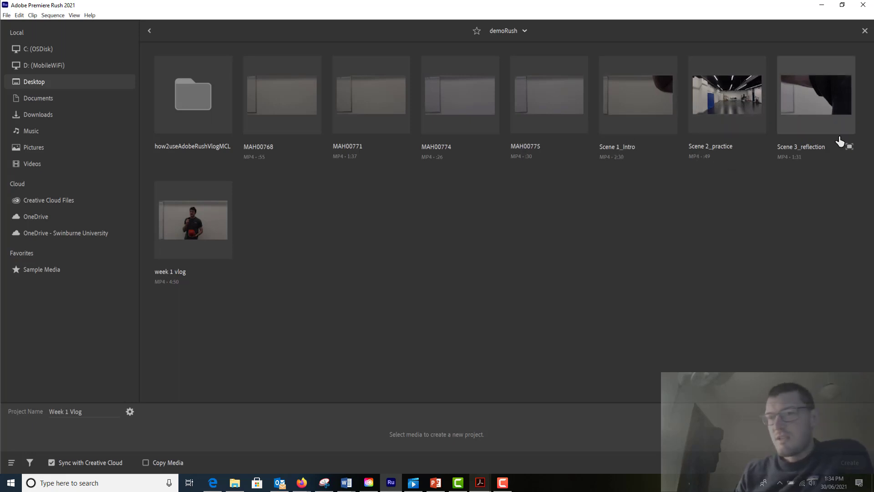
pyautogui.click(642, 93)
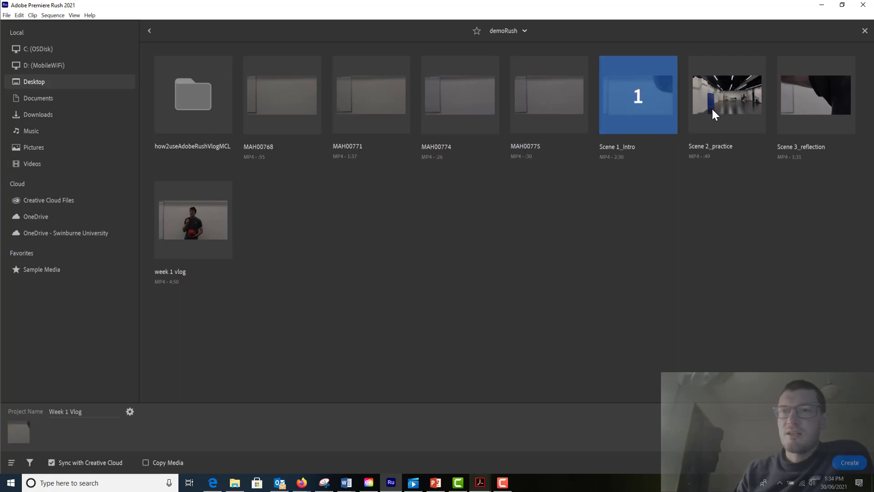
pyautogui.click(738, 125)
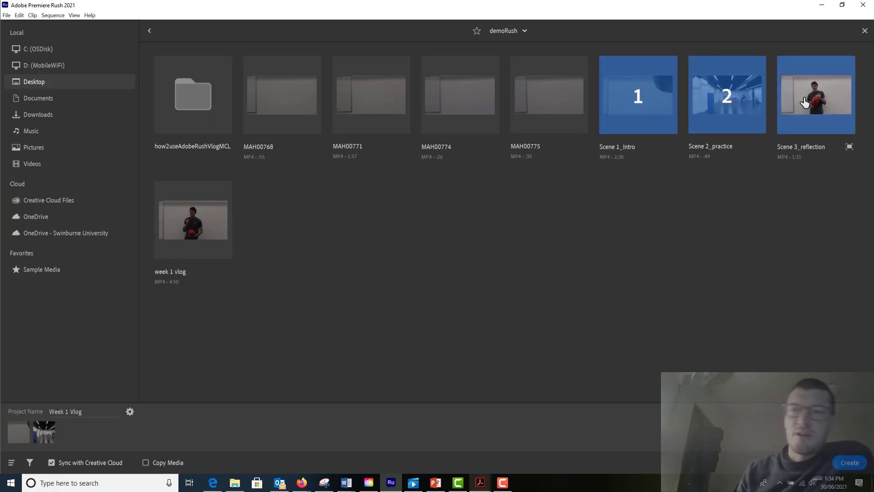
pyautogui.click(810, 101)
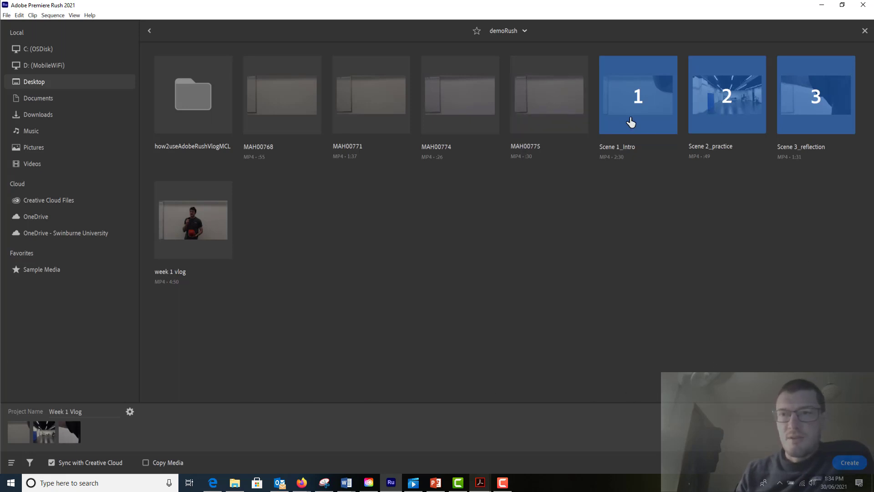
pyautogui.click(854, 465)
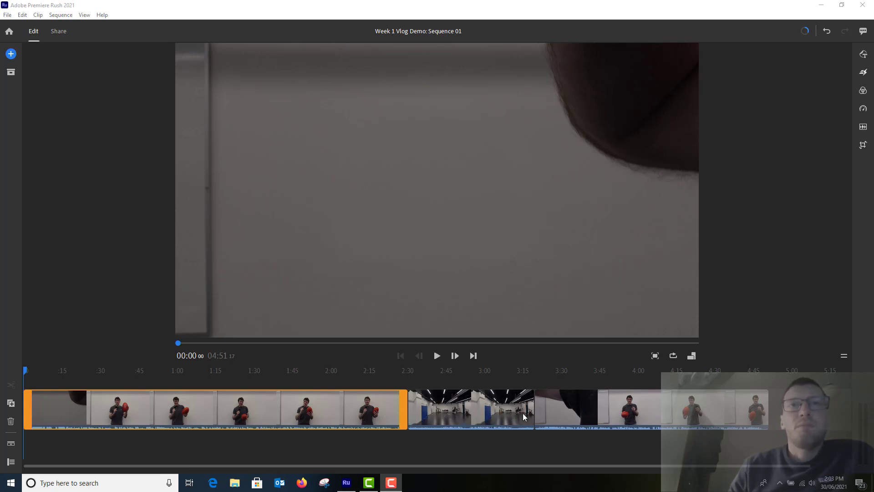
# Preview the intro, practice and reflection clips on the timeline by selecting each one in turn.
pyautogui.click(432, 416)
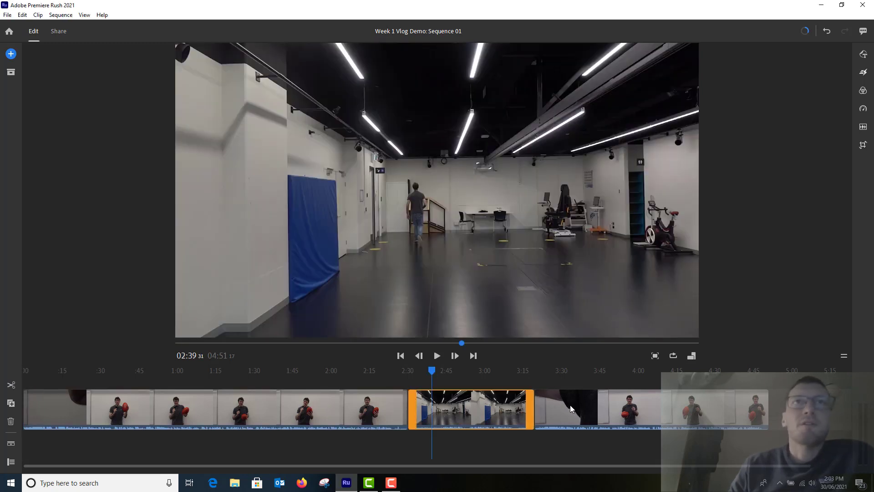
pyautogui.click(324, 407)
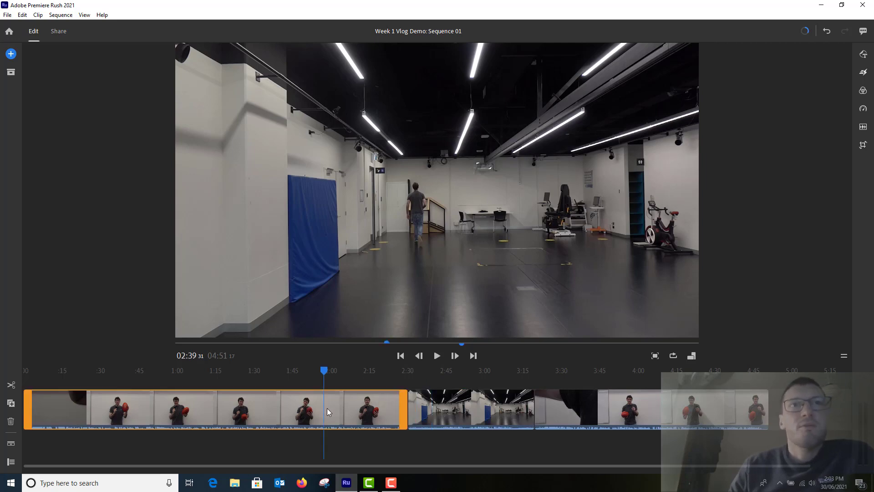
pyautogui.click(468, 406)
pyautogui.click(569, 405)
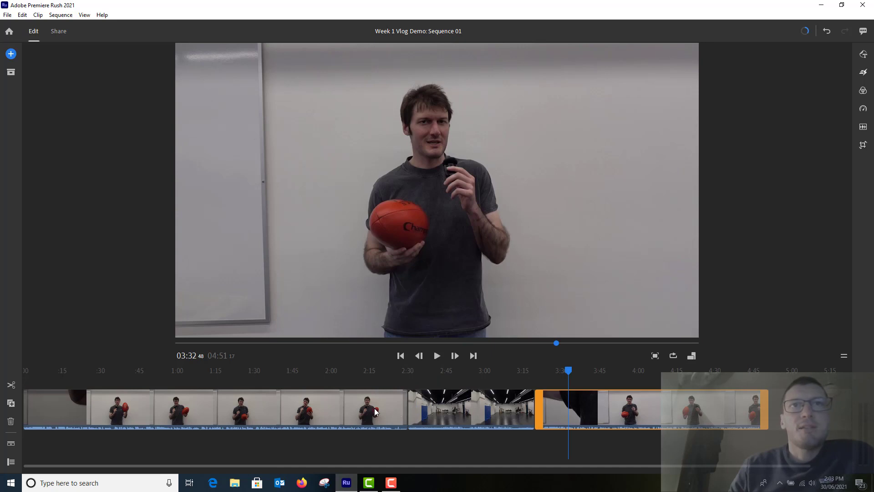
pyautogui.click(334, 408)
pyautogui.click(463, 407)
pyautogui.click(563, 407)
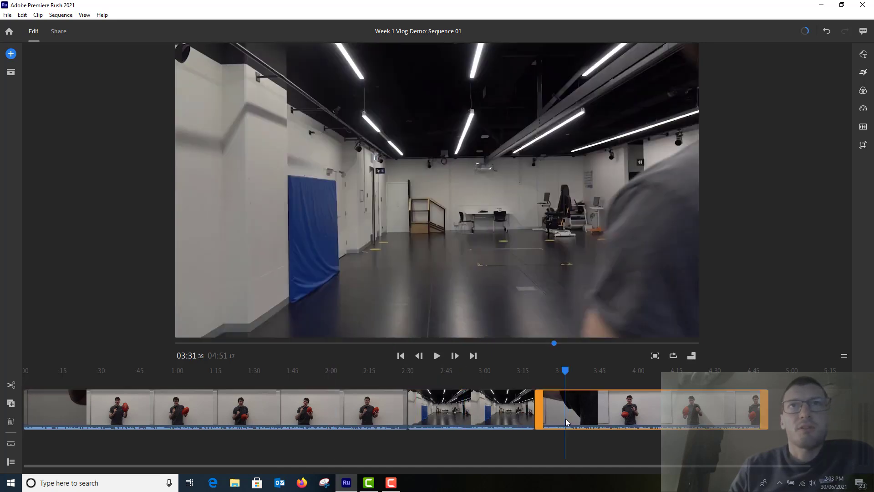
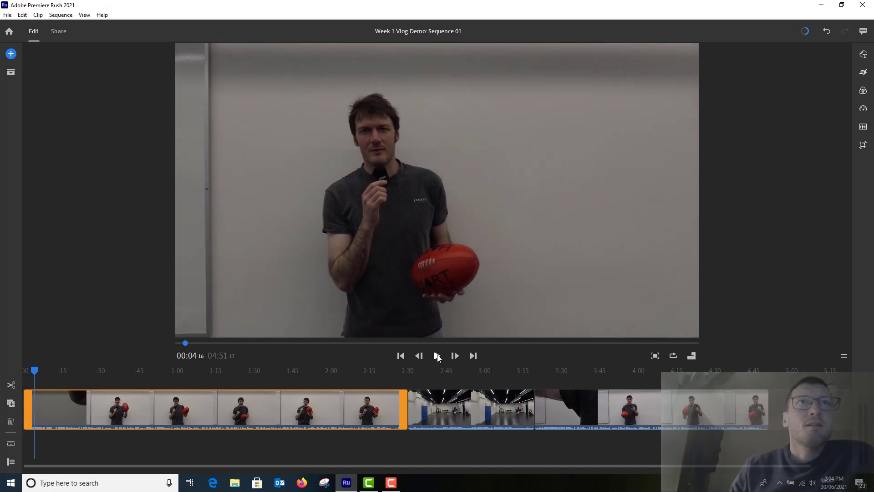
# Split the intro clip at about 00:04, delete the short opening segment, and check the new start of the sequence.
pyautogui.click(437, 356)
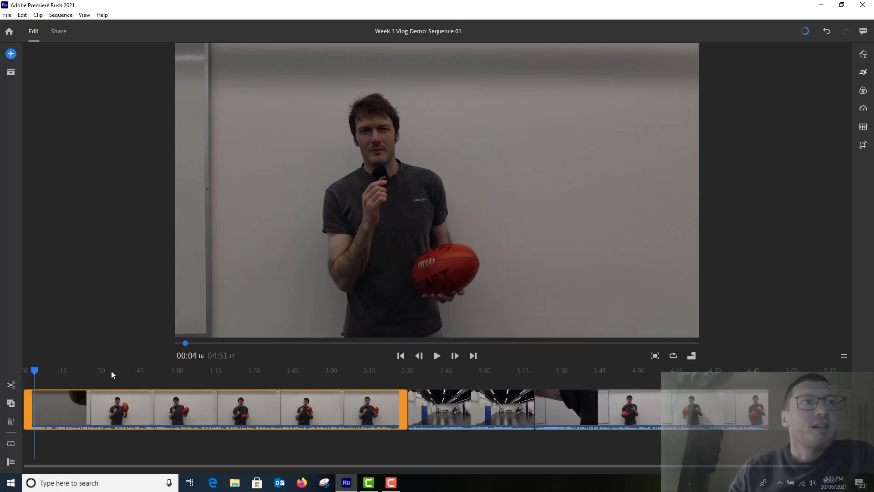
pyautogui.click(11, 385)
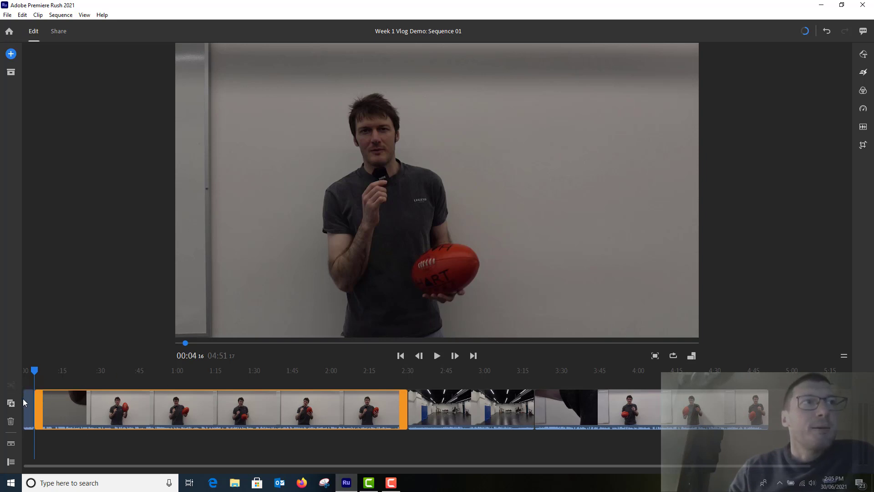
pyautogui.click(28, 406)
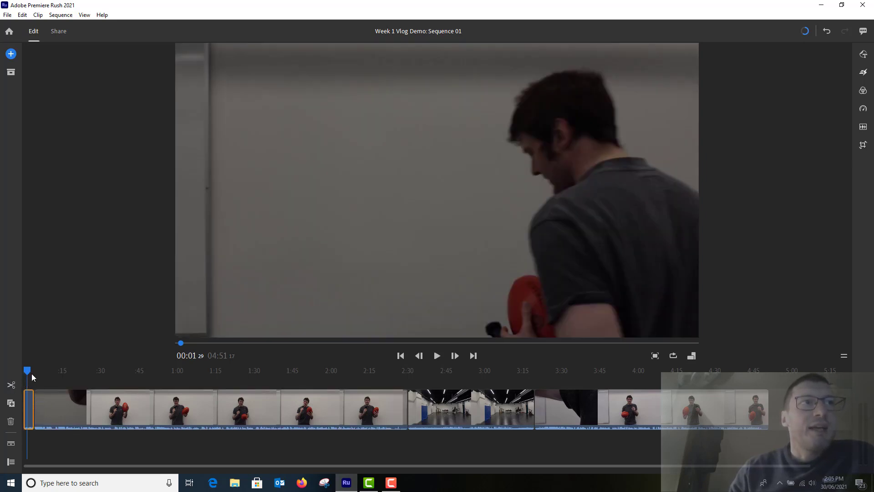
pyautogui.moveTo(29, 372); pyautogui.dragTo(36, 374)
pyautogui.click(29, 407)
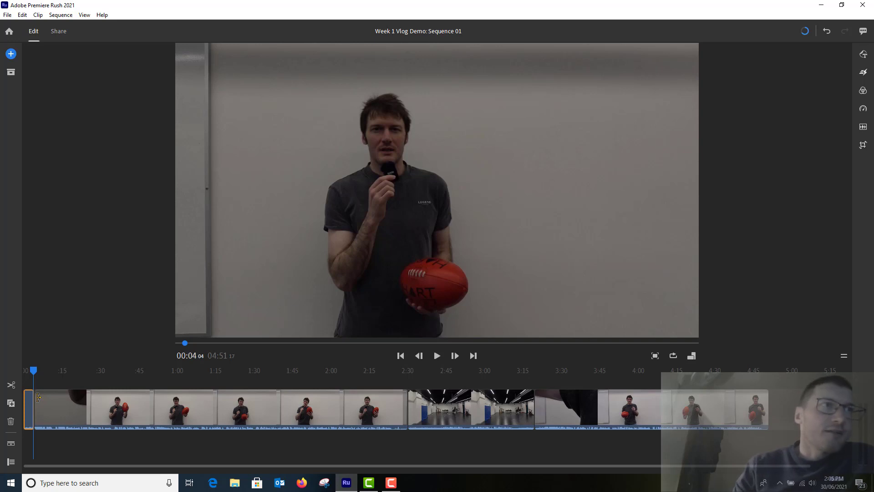
pyautogui.moveTo(38, 397); pyautogui.dragTo(50, 397)
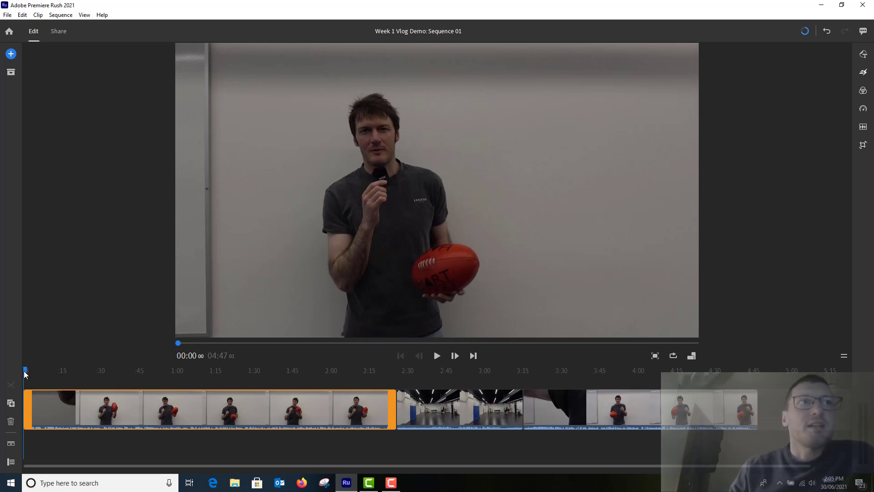
pyautogui.moveTo(25, 371); pyautogui.dragTo(28, 373)
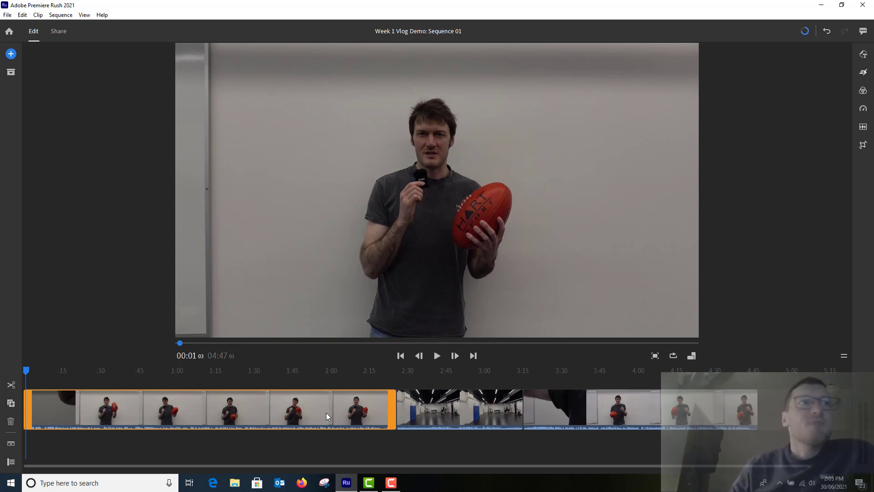
# Split the practice clip at about 02:37 and delete the segment before the split.
pyautogui.moveTo(28, 371); pyautogui.dragTo(430, 387)
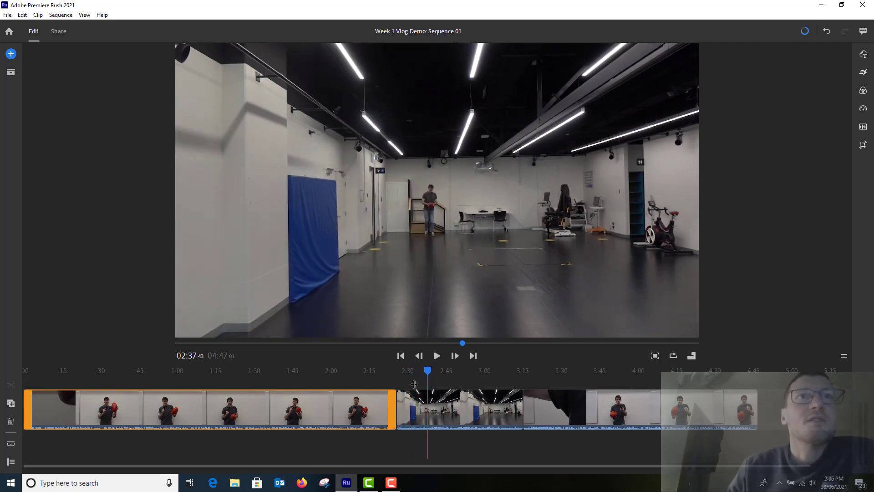
pyautogui.click(421, 403)
pyautogui.moveTo(420, 373); pyautogui.dragTo(426, 373)
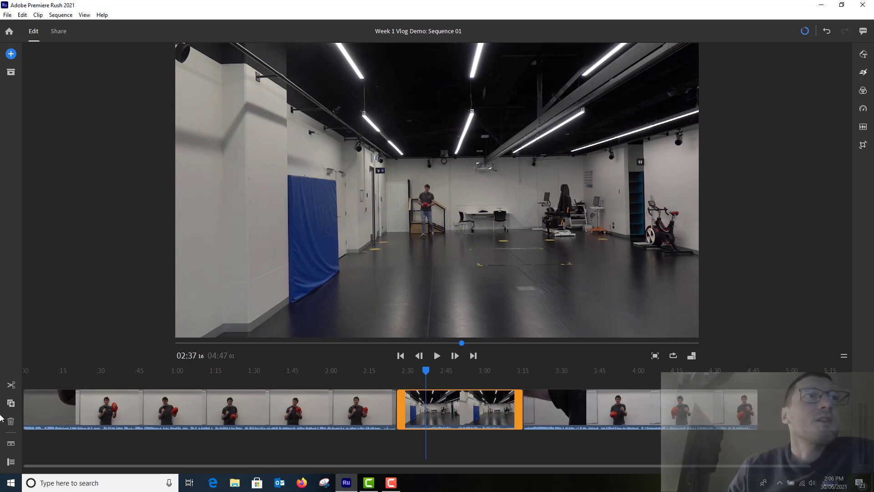
pyautogui.click(11, 385)
pyautogui.click(408, 407)
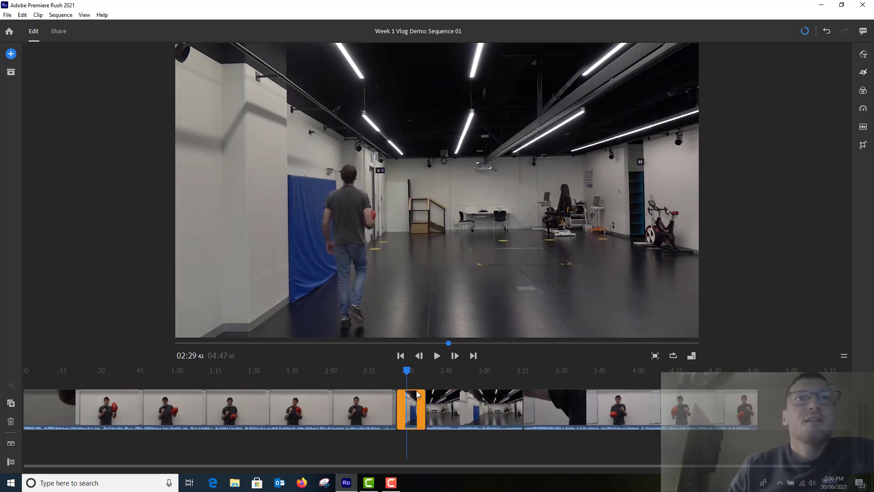
pyautogui.press('Delete')
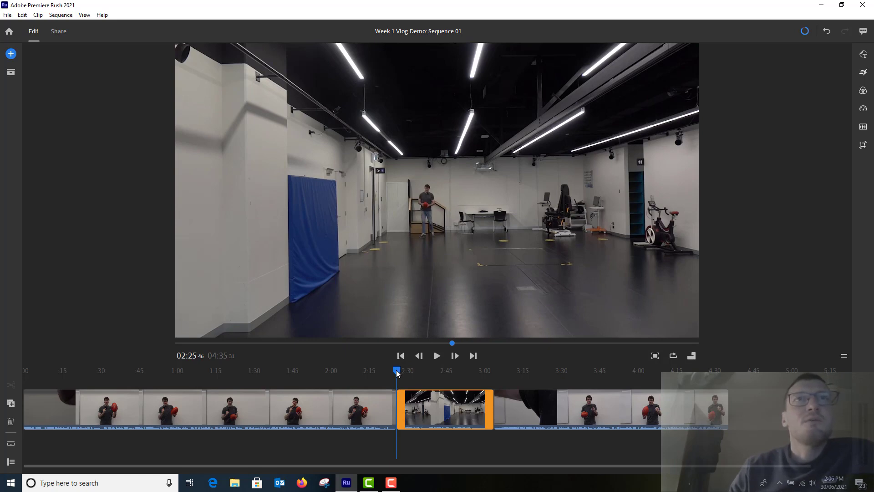
# Split the practice clip at about 02:55 and delete the segment after the split.
pyautogui.moveTo(397, 373); pyautogui.dragTo(474, 376)
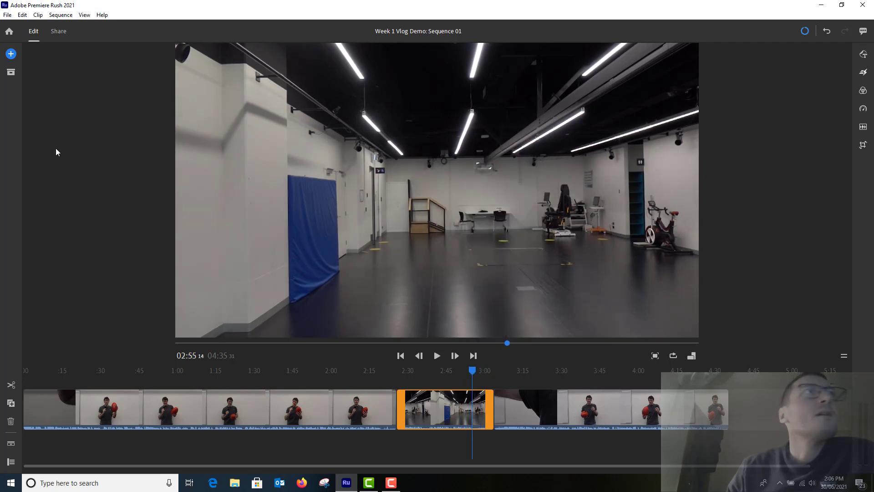
pyautogui.press('s')
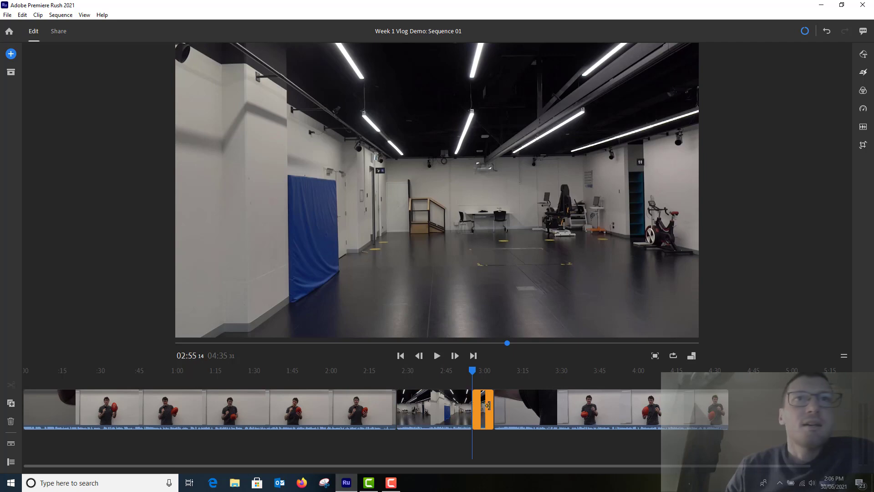
pyautogui.press('Delete')
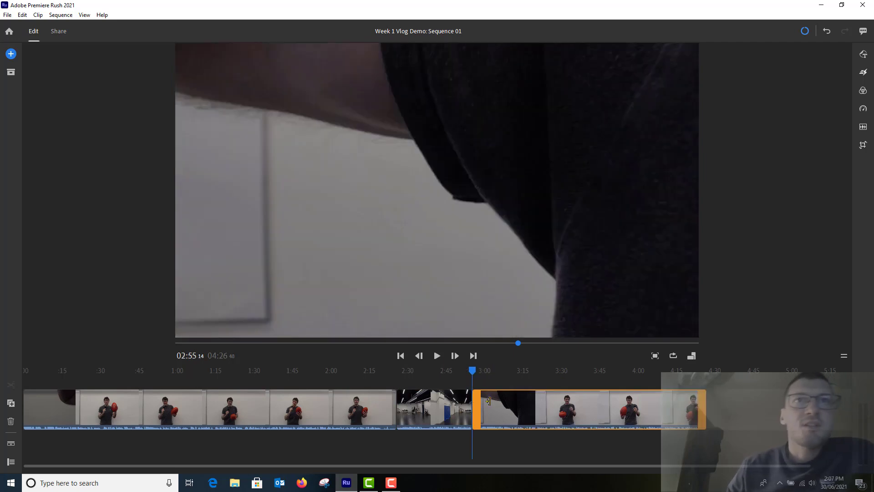
# Scrub through the reflection clip to about 04:13, and return to the intro clip at about 02:11.
pyautogui.moveTo(472, 370); pyautogui.dragTo(672, 387)
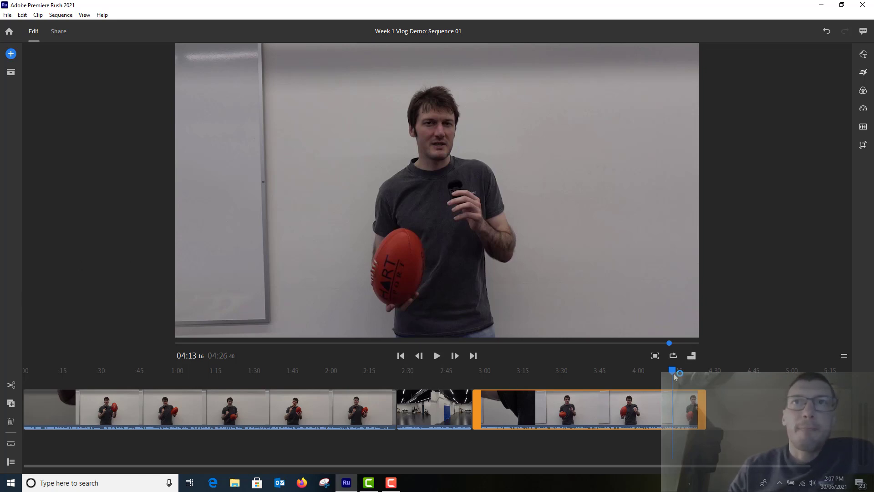
pyautogui.moveTo(672, 371); pyautogui.dragTo(363, 419)
pyautogui.click(363, 420)
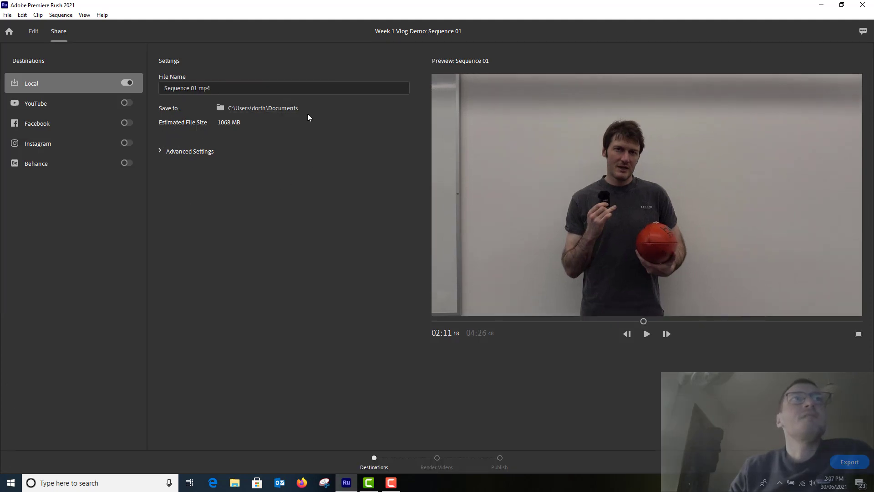
# Examine the local export's file name and advanced settings, and return to editing the sequence.
pyautogui.click(196, 88)
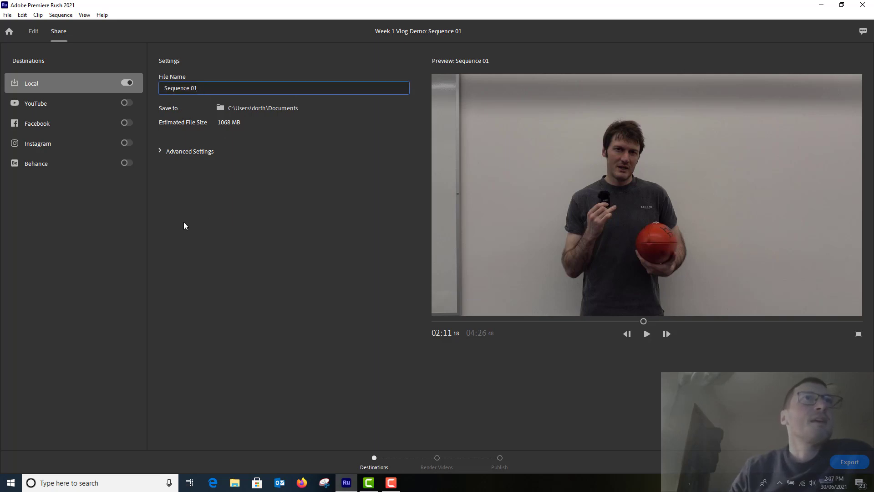
pyautogui.click(159, 152)
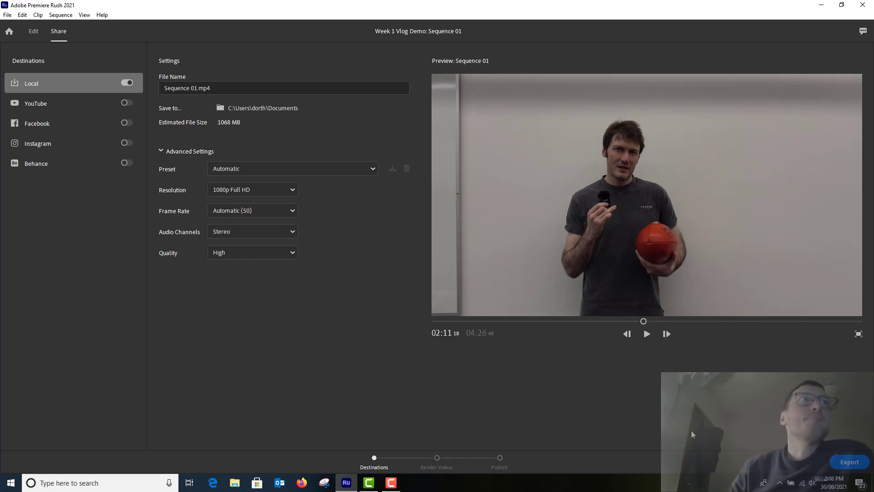
pyautogui.click(38, 39)
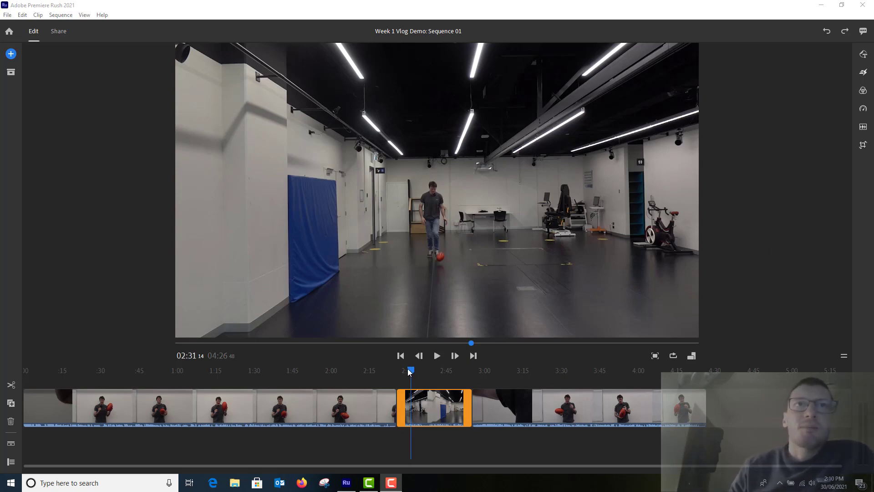
# Play short passages of the intro clip from about 01:17 and the practice clip from about 02:30 to compare their sound.
pyautogui.moveTo(408, 371); pyautogui.dragTo(349, 378)
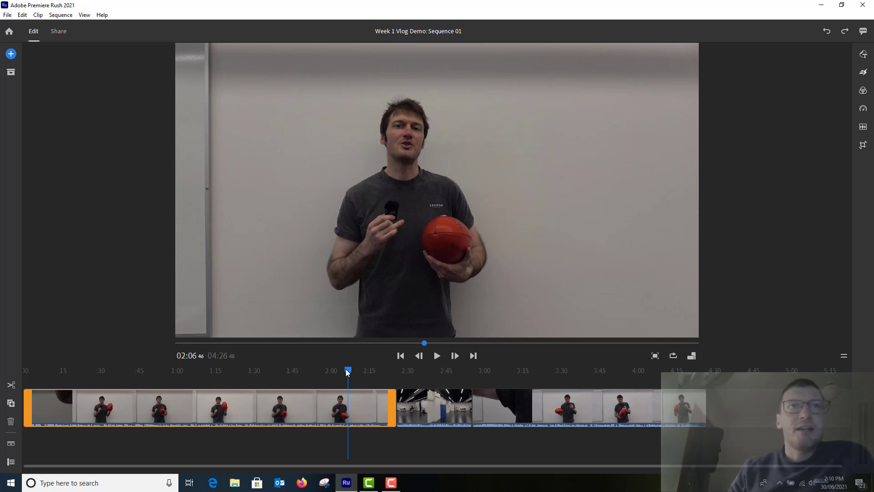
pyautogui.moveTo(346, 370); pyautogui.dragTo(228, 385)
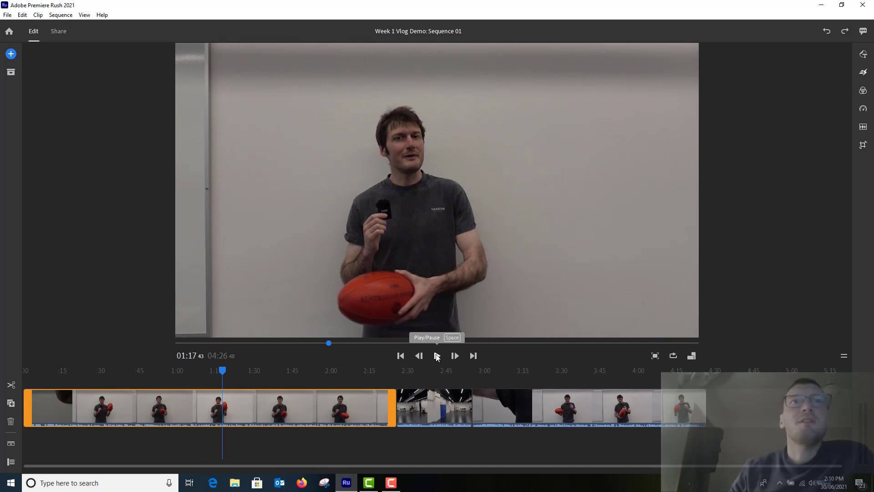
pyautogui.click(437, 355)
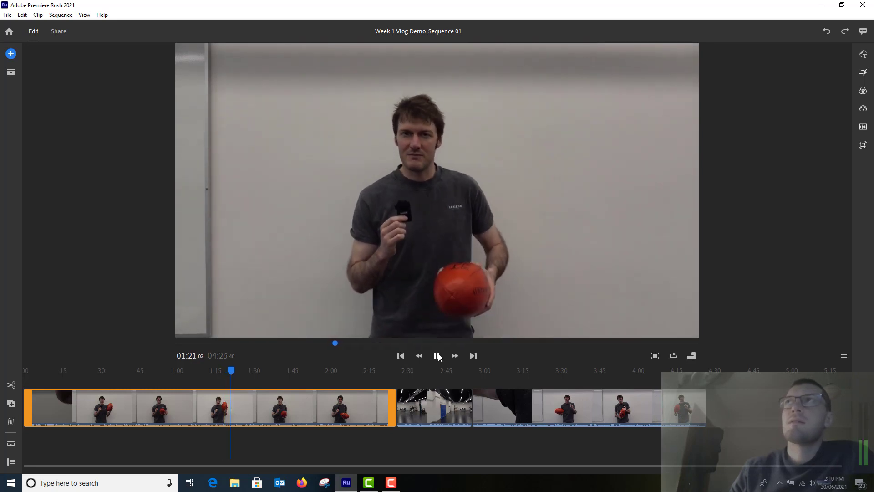
pyautogui.click(437, 356)
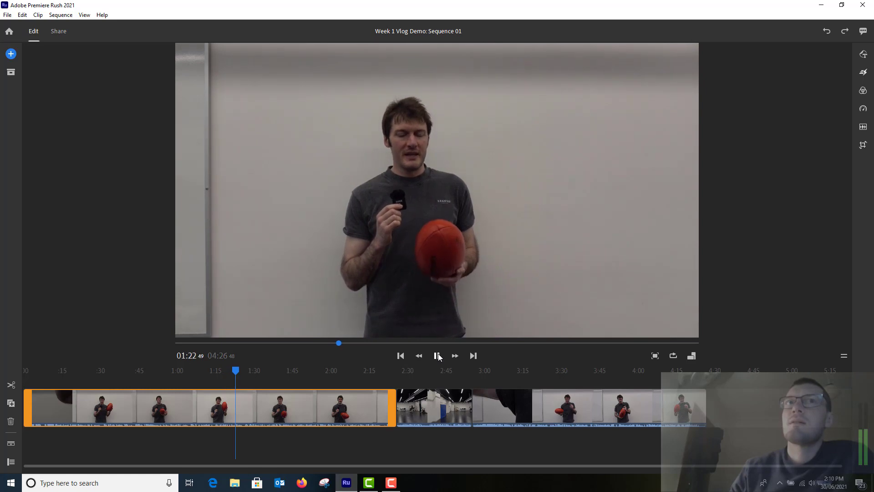
pyautogui.moveTo(233, 371); pyautogui.dragTo(406, 379)
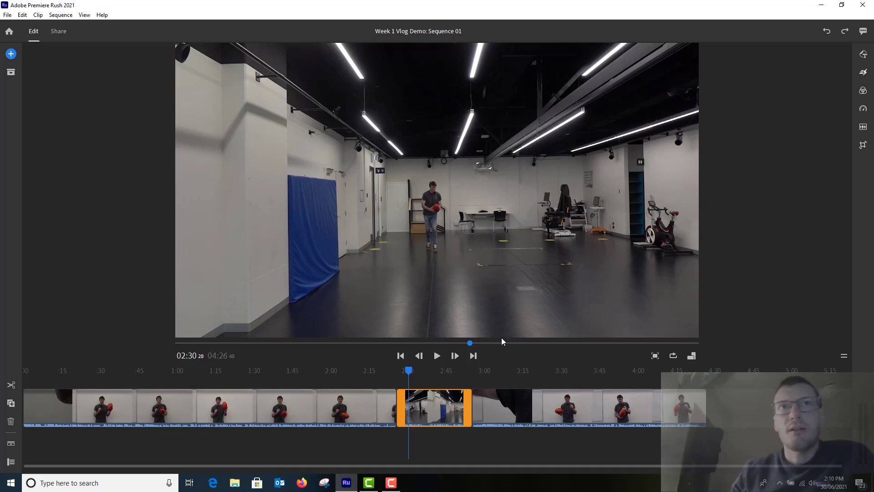
pyautogui.click(437, 356)
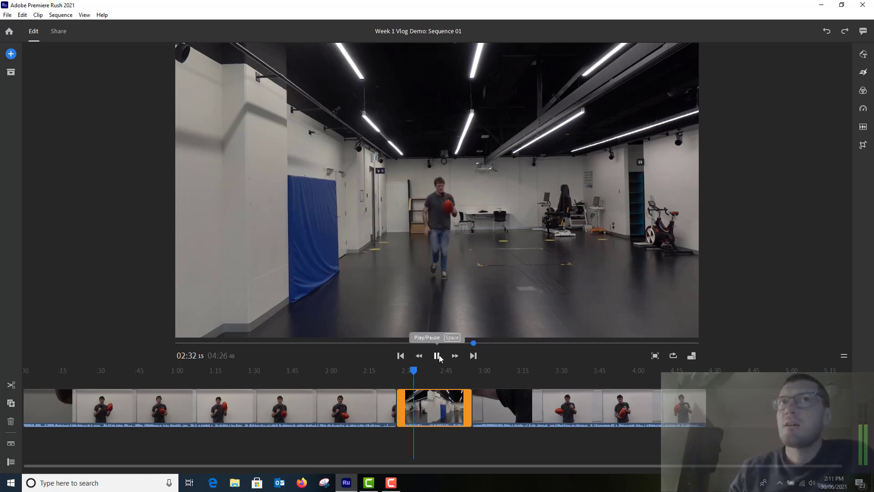
pyautogui.click(437, 356)
pyautogui.moveTo(415, 371); pyautogui.dragTo(340, 377)
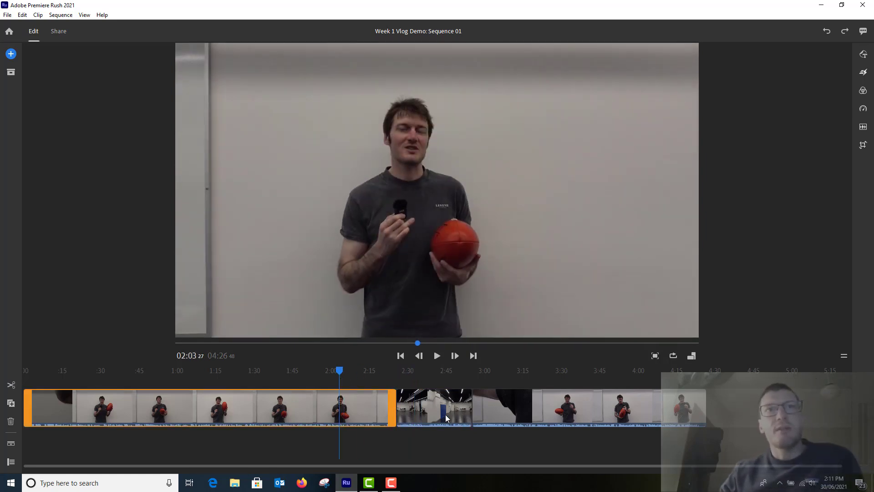
# Select the intro, practice and reflection clips together on the timeline.
pyautogui.click(459, 415)
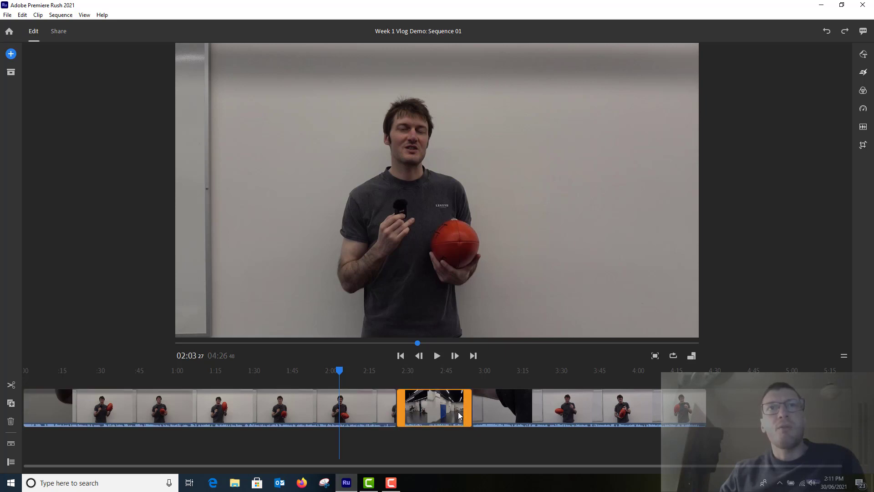
pyautogui.click(528, 413)
pyautogui.keyDown('shift'); pyautogui.click(378, 410); pyautogui.keyUp('shift')
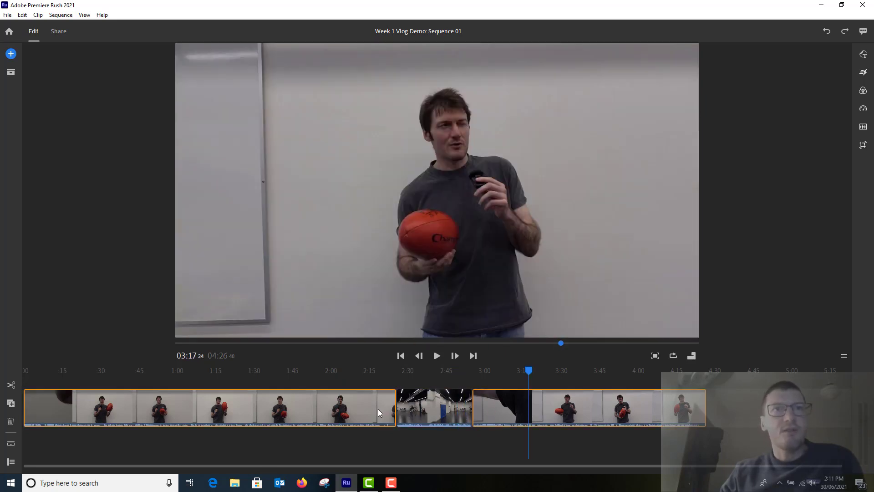
pyautogui.keyDown('shift'); pyautogui.click(415, 411); pyautogui.keyUp('shift')
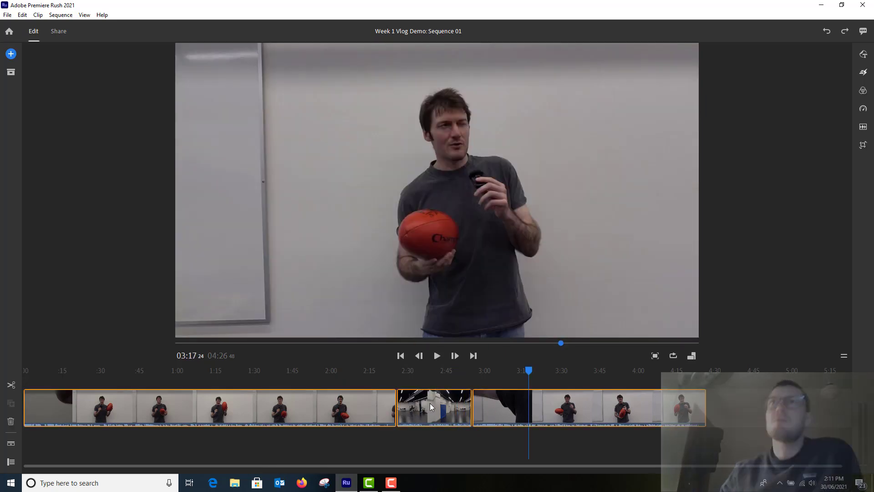
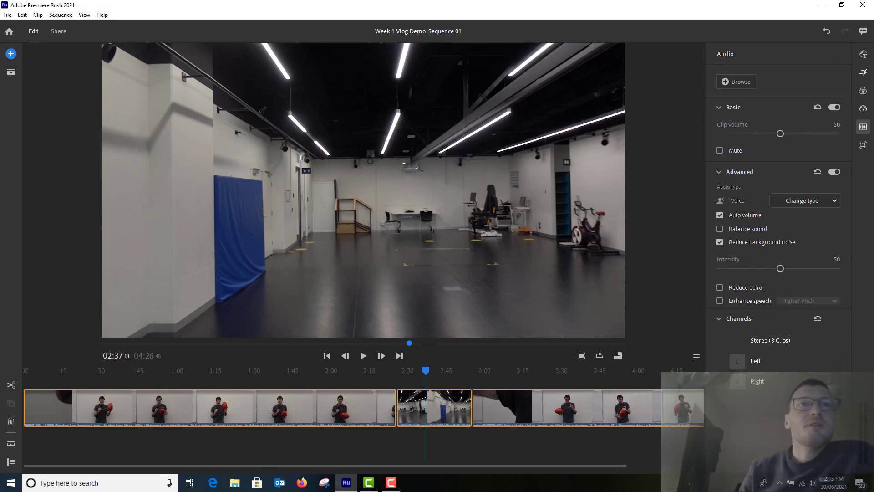
pyautogui.click(399, 482)
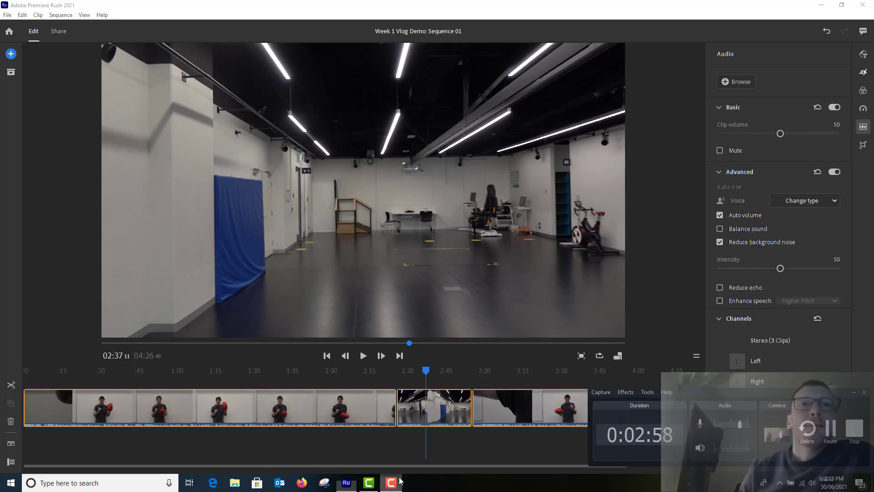
pyautogui.click(830, 430)
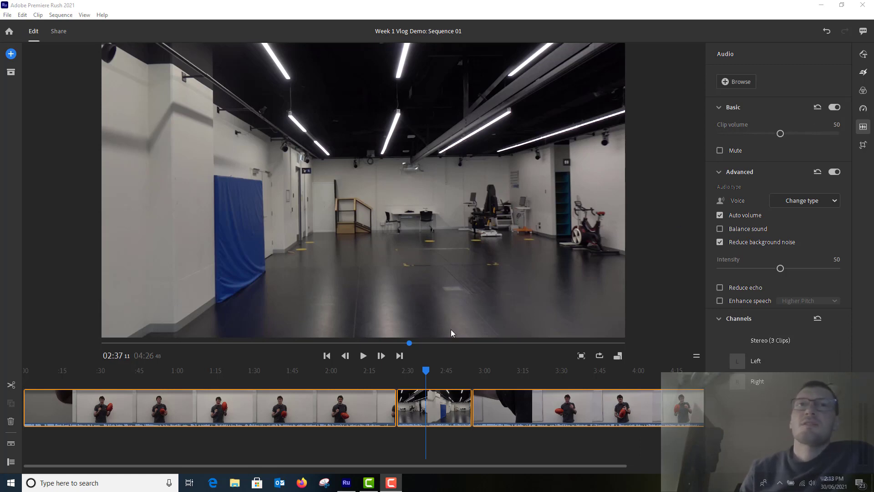
# Open the speed settings and select only the practice clip on the timeline.
pyautogui.click(862, 110)
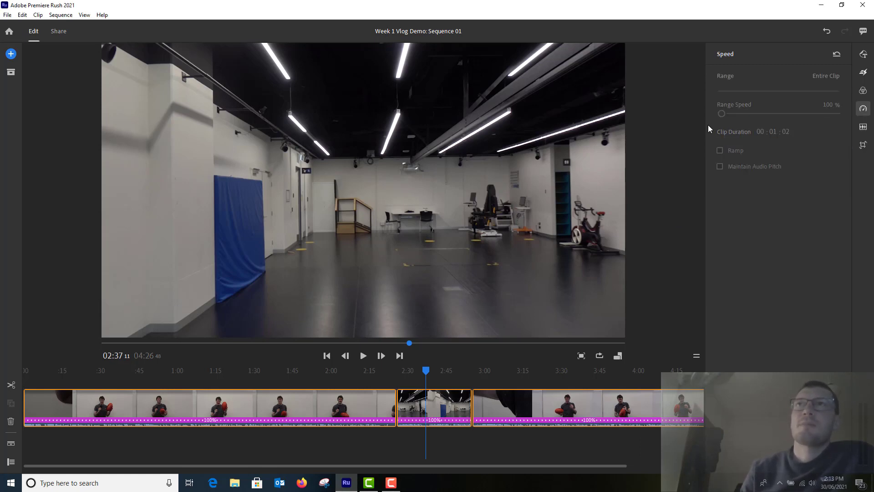
pyautogui.click(864, 111)
pyautogui.click(863, 110)
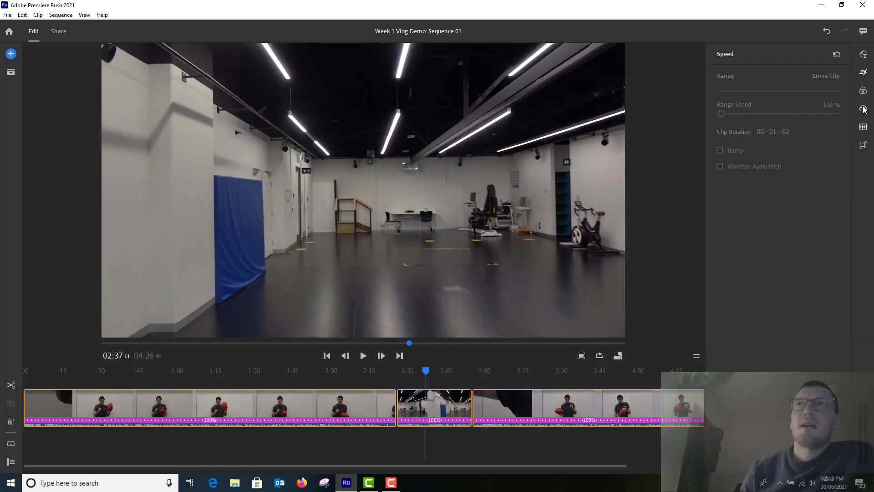
pyautogui.click(511, 411)
pyautogui.click(424, 411)
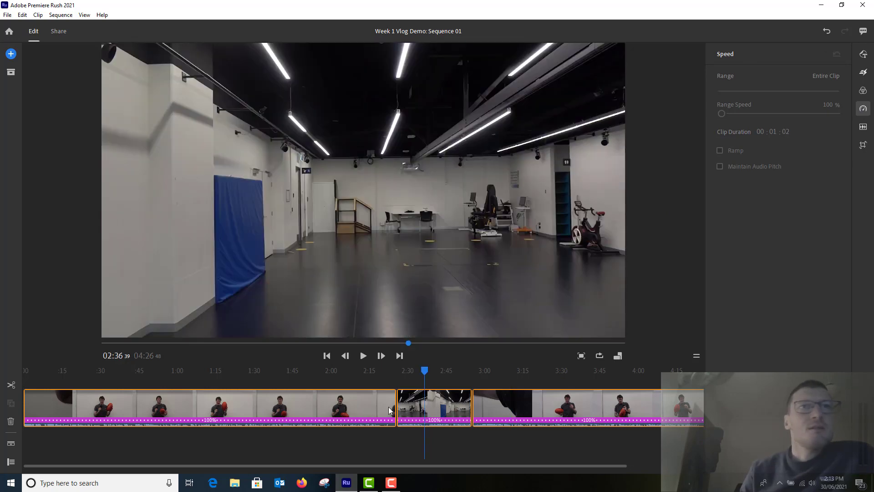
pyautogui.click(448, 423)
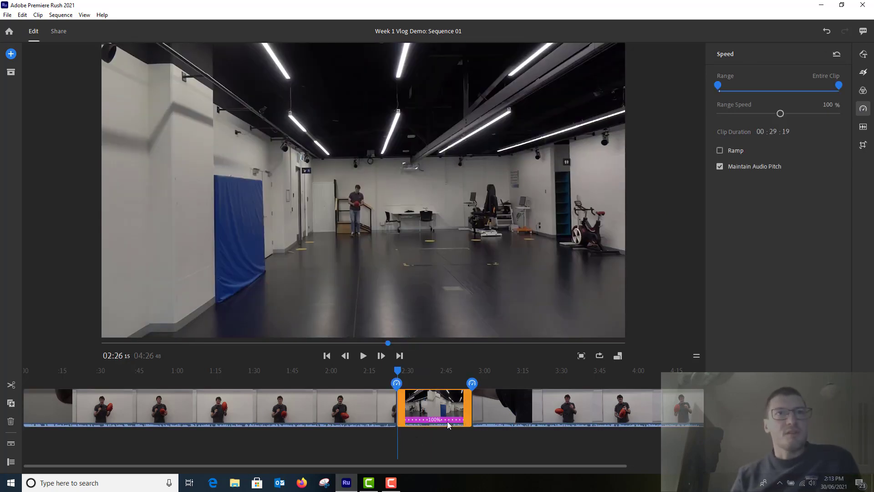
# Play the practice clip from its start and stop at about 02:36, once the player has left the frame.
pyautogui.click(363, 357)
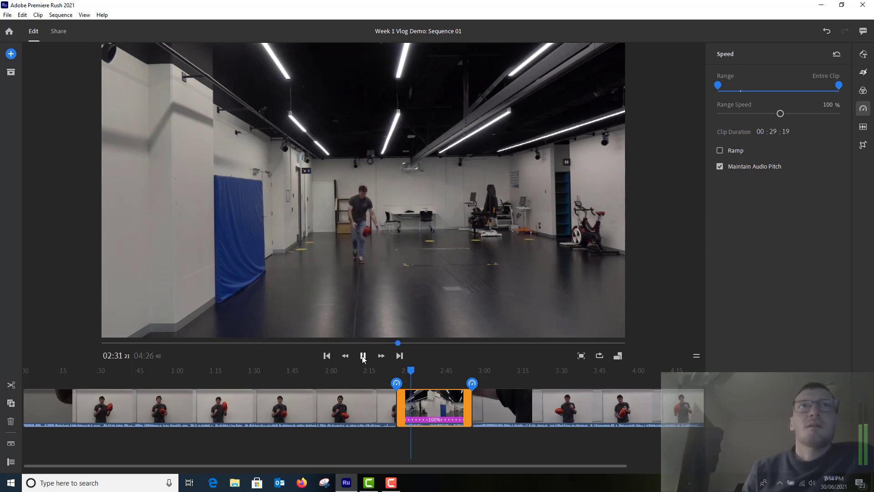
pyautogui.click(363, 355)
pyautogui.click(363, 355)
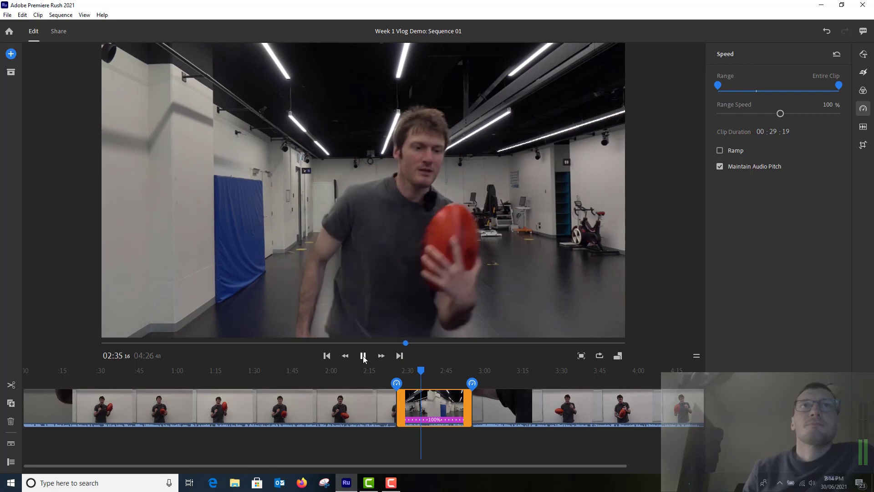
pyautogui.click(363, 356)
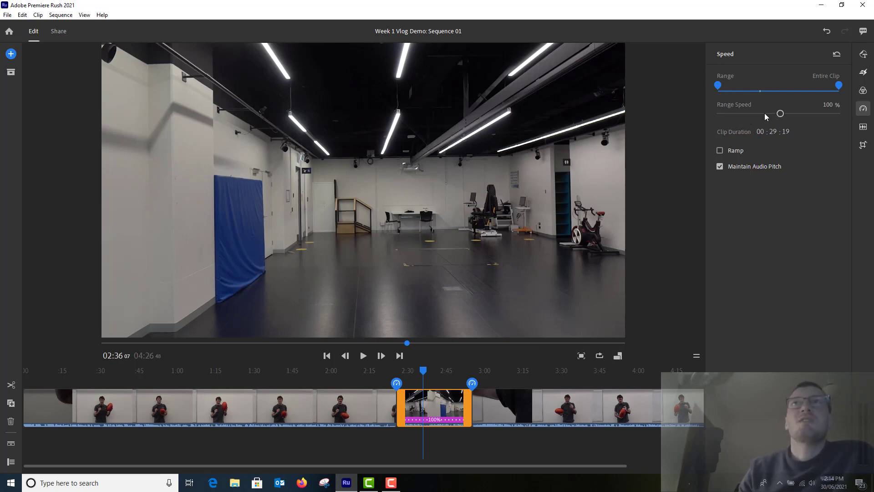
# Limit the practice clip's speed range to the section from 02:36 to its end and set the range speed to 210%.
pyautogui.moveTo(779, 114)
pyautogui.mouseDown()
pyautogui.moveTo(760, 114)
pyautogui.moveTo(778, 114)
pyautogui.mouseUp()
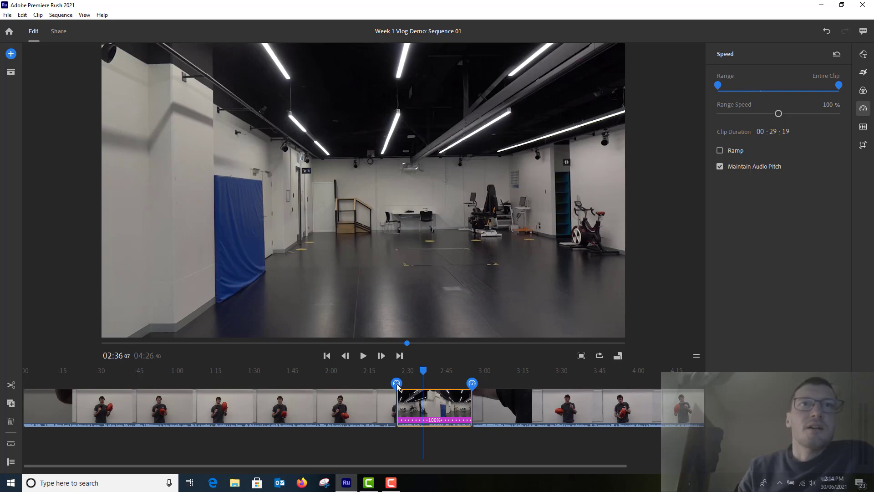
pyautogui.moveTo(397, 386); pyautogui.dragTo(422, 385)
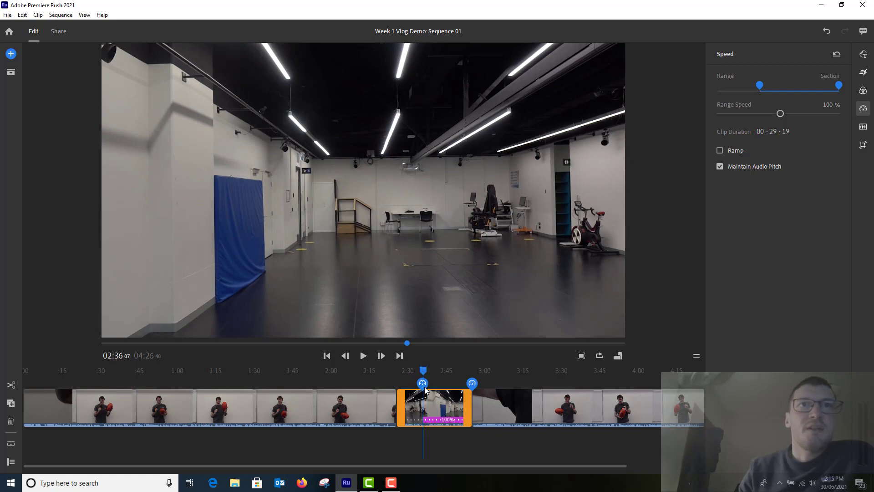
pyautogui.moveTo(780, 113); pyautogui.dragTo(800, 114)
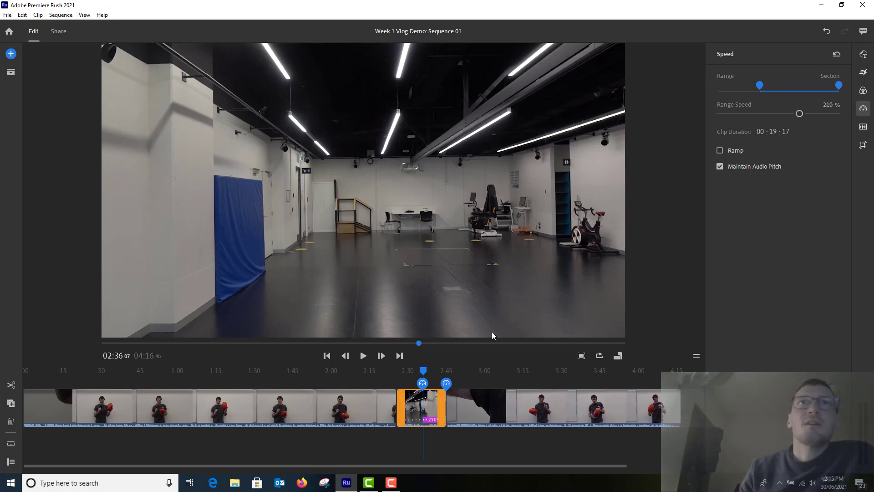
# Play the practice clip from about 02:32 to 02:41 to check the change into the sped-up section.
pyautogui.moveTo(407, 371); pyautogui.dragTo(416, 374)
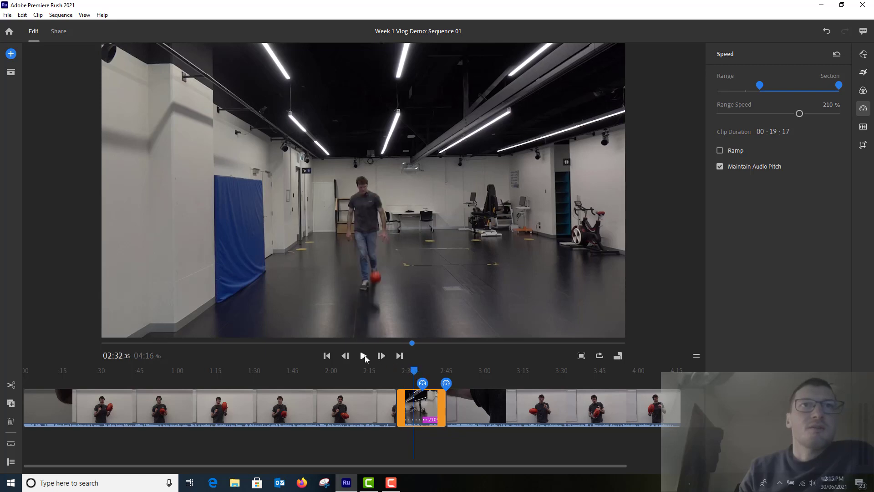
pyautogui.click(363, 356)
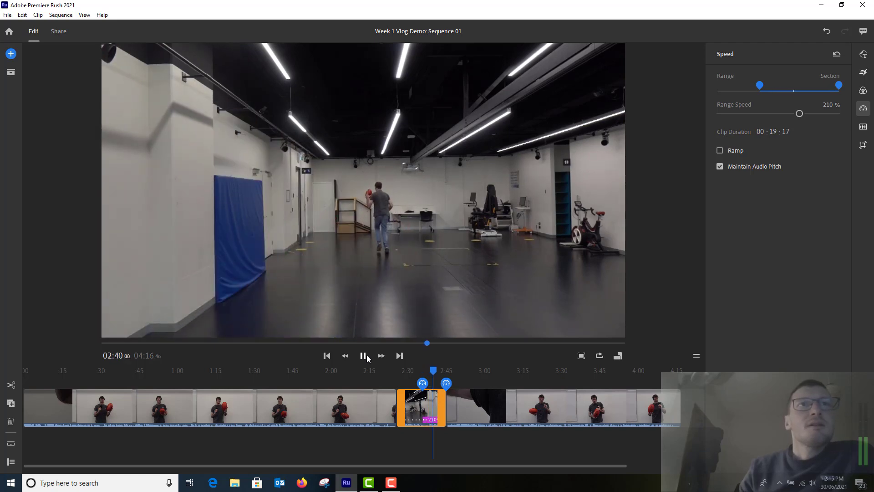
pyautogui.click(364, 356)
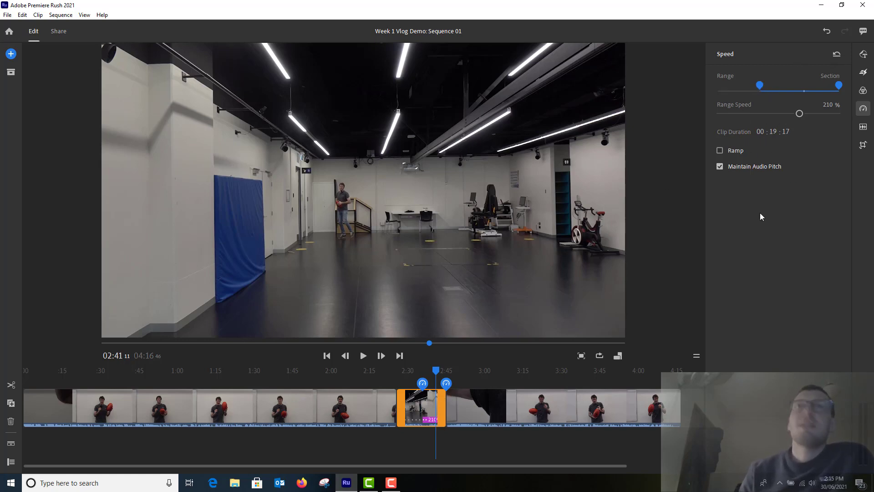
pyautogui.click(399, 484)
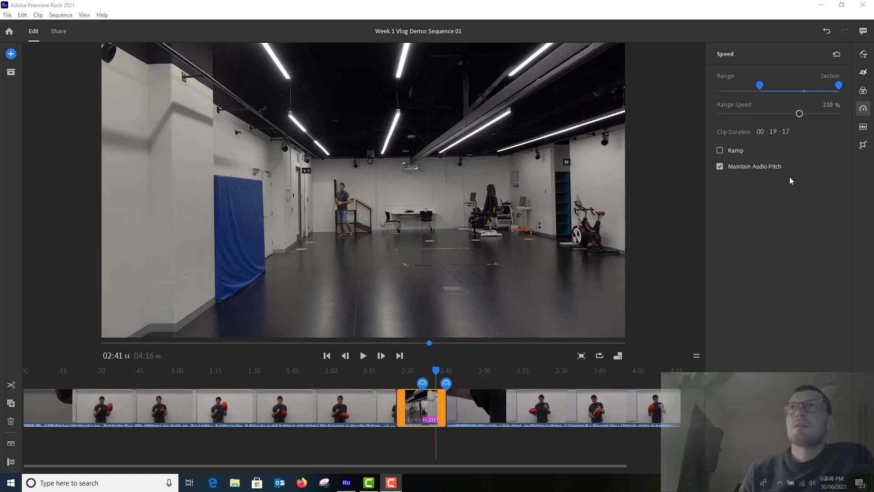
# Open the graphics template browser and move the playhead back to about 00:13 in the intro clip.
pyautogui.click(863, 55)
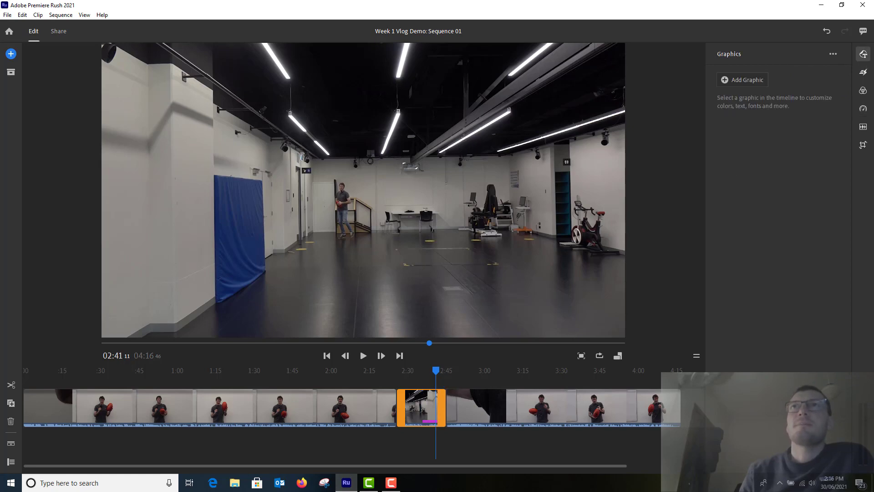
pyautogui.click(749, 81)
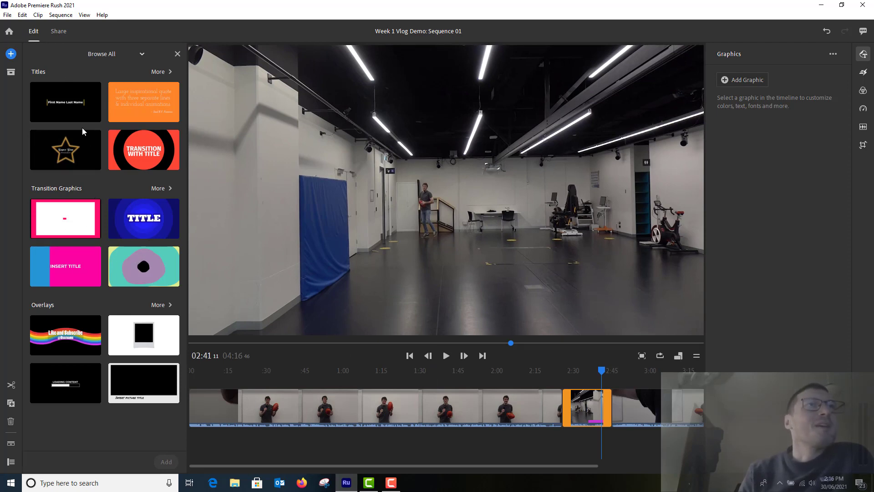
pyautogui.moveTo(602, 375); pyautogui.dragTo(227, 403)
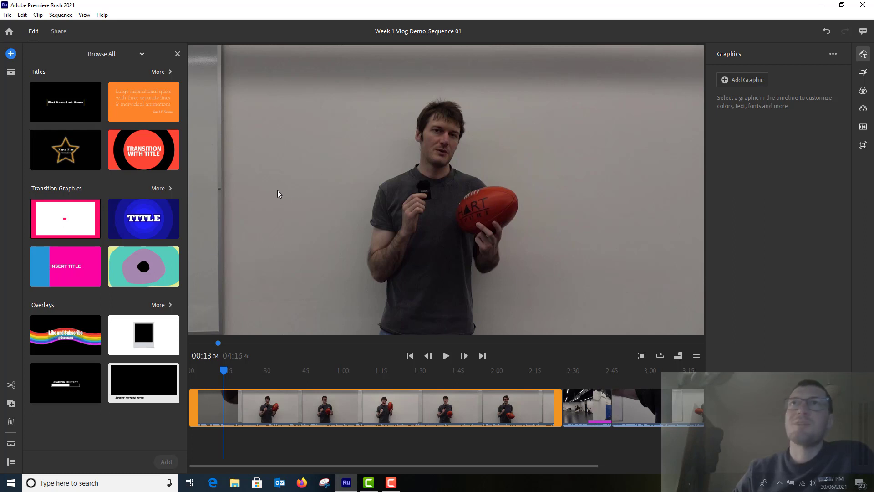
# Add the "First Name Last Name" title template above the intro clip at about 00:13.
pyautogui.click(64, 106)
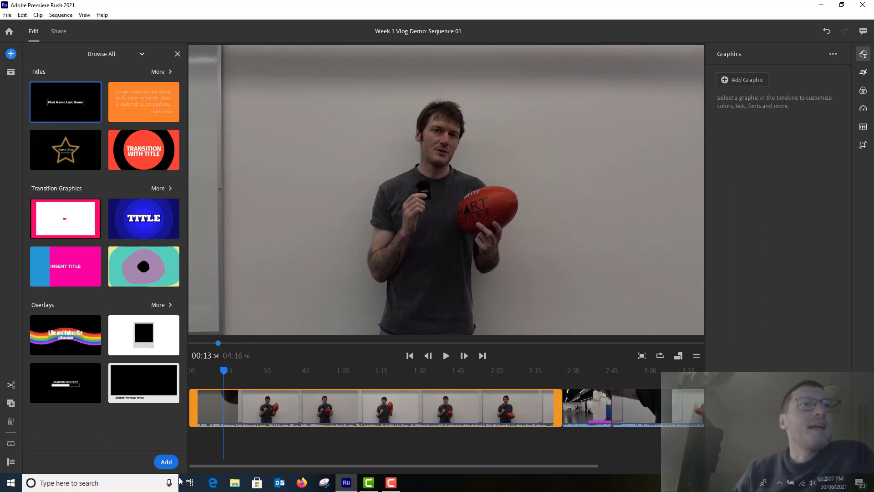
pyautogui.click(166, 462)
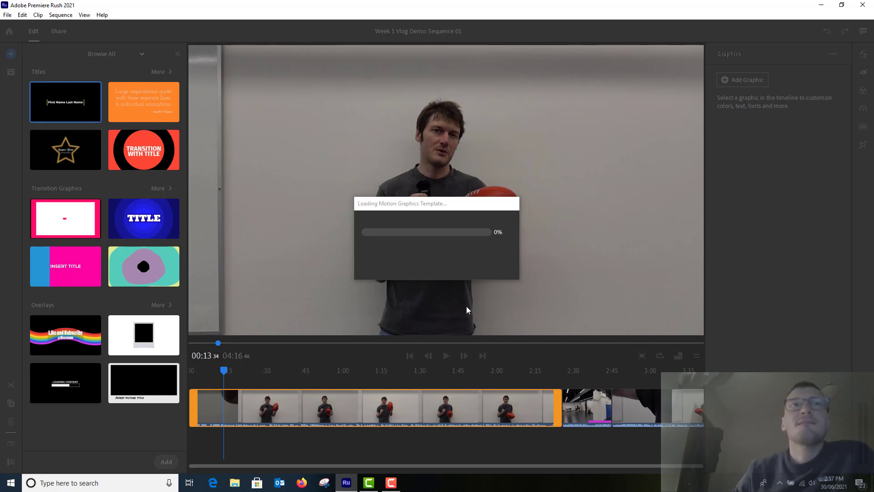
pyautogui.click(391, 483)
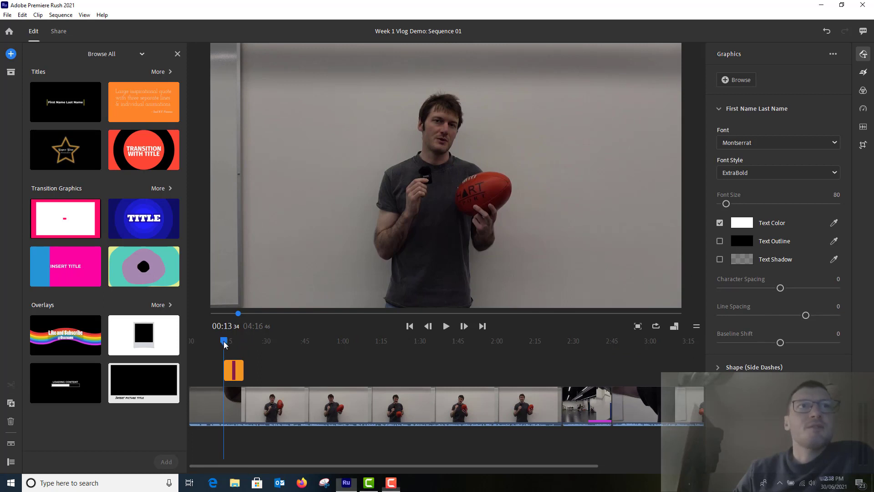
# Preview the name title by scrubbing to about 00:17, and delete it from the timeline.
pyautogui.moveTo(224, 344)
pyautogui.mouseDown()
pyautogui.moveTo(241, 344)
pyautogui.moveTo(231, 345)
pyautogui.mouseUp()
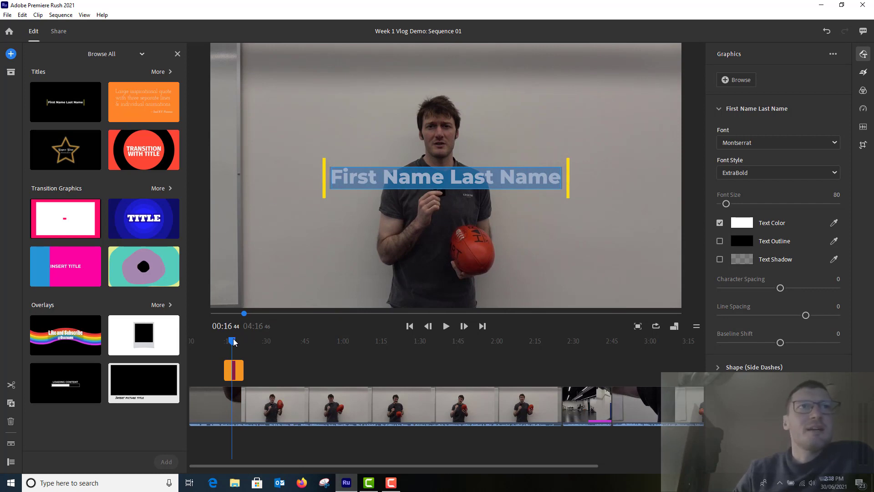
pyautogui.moveTo(233, 341); pyautogui.dragTo(235, 347)
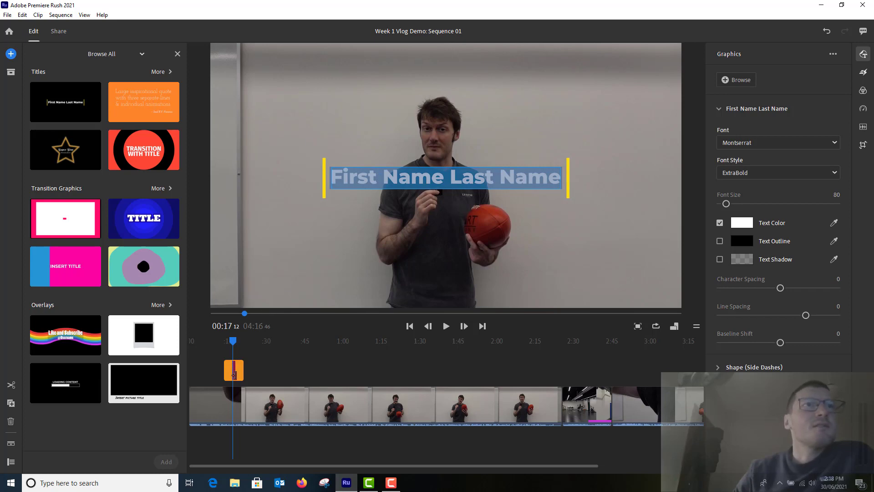
pyautogui.press('Delete')
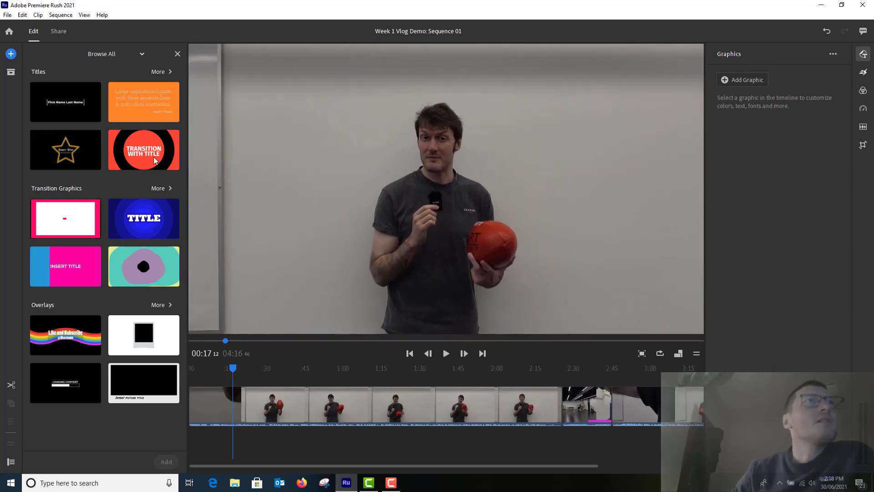
# Add the orange inspirational quote title at about 00:17 and scrub to about 00:20 to display its full text.
pyautogui.click(149, 91)
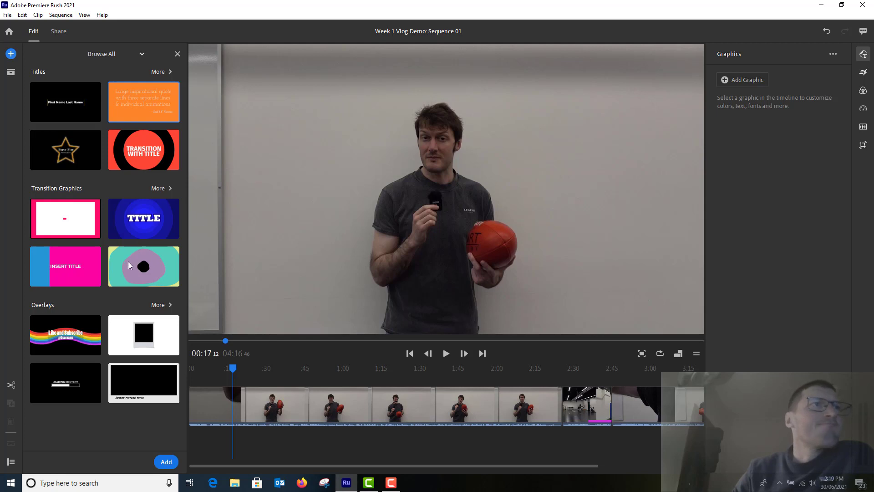
pyautogui.click(166, 462)
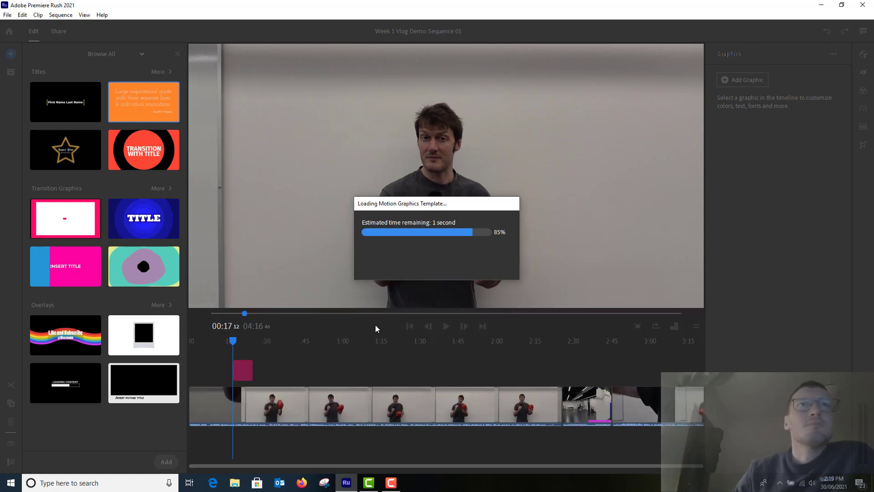
pyautogui.click(236, 342)
pyautogui.moveTo(237, 341); pyautogui.dragTo(241, 343)
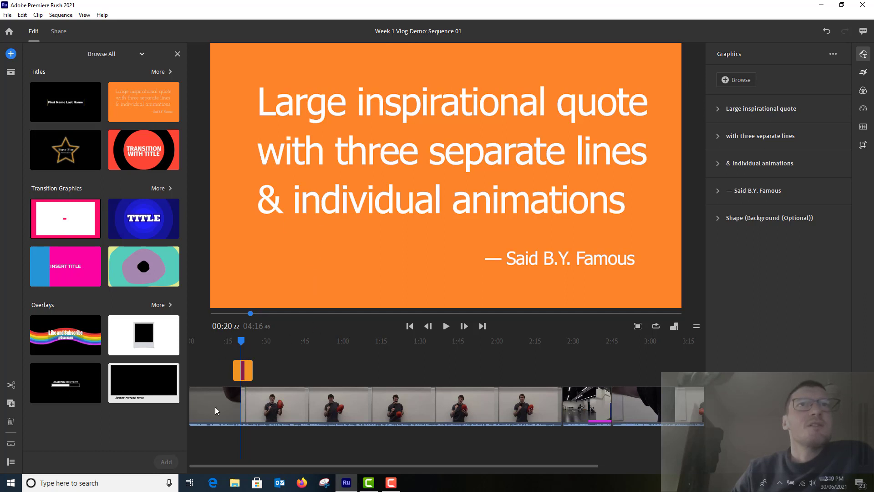
# Shrink the quote graphic to about a third of the frame's width and move it into the video frame's upper-left corner.
pyautogui.click(304, 228)
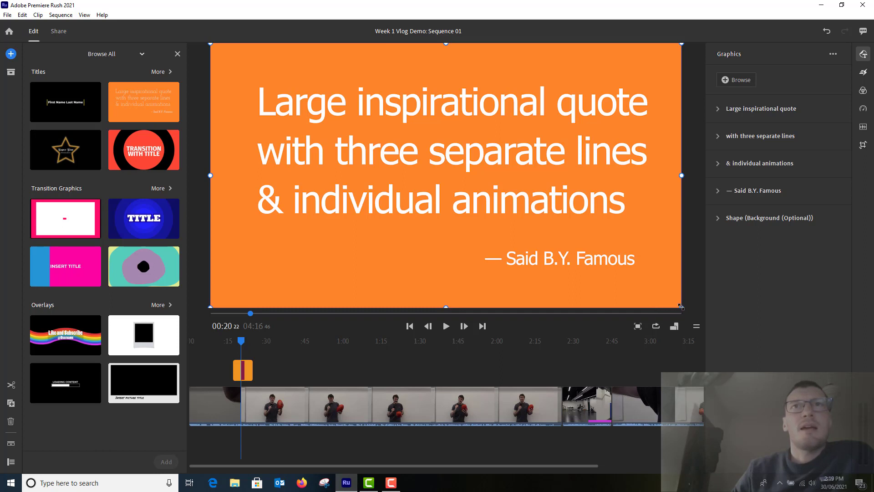
pyautogui.moveTo(681, 307); pyautogui.dragTo(529, 219)
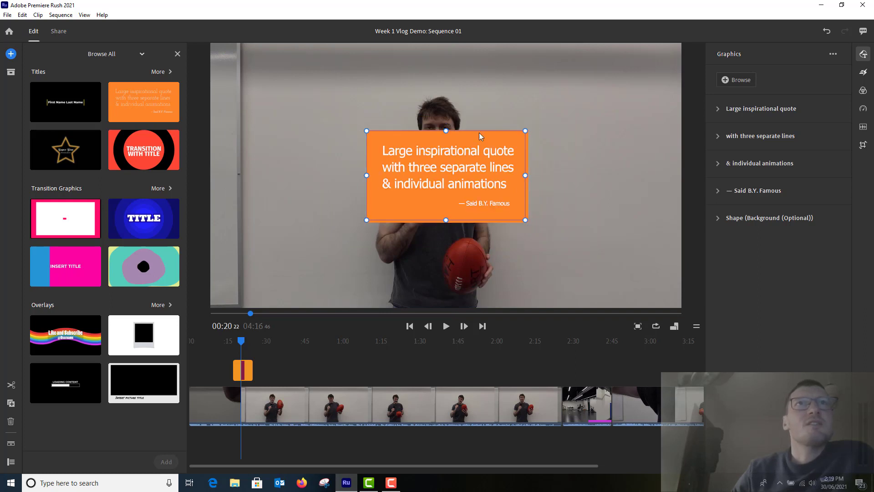
pyautogui.moveTo(445, 131); pyautogui.dragTo(395, 123)
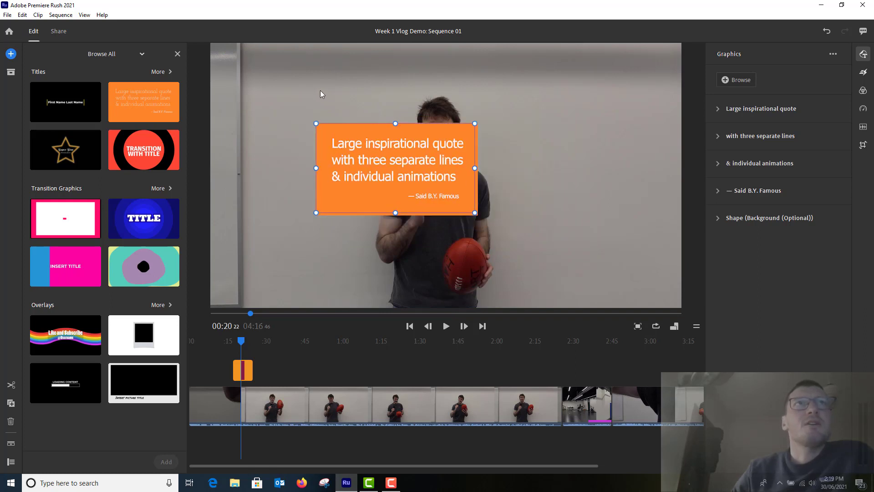
pyautogui.moveTo(320, 94); pyautogui.dragTo(324, 56)
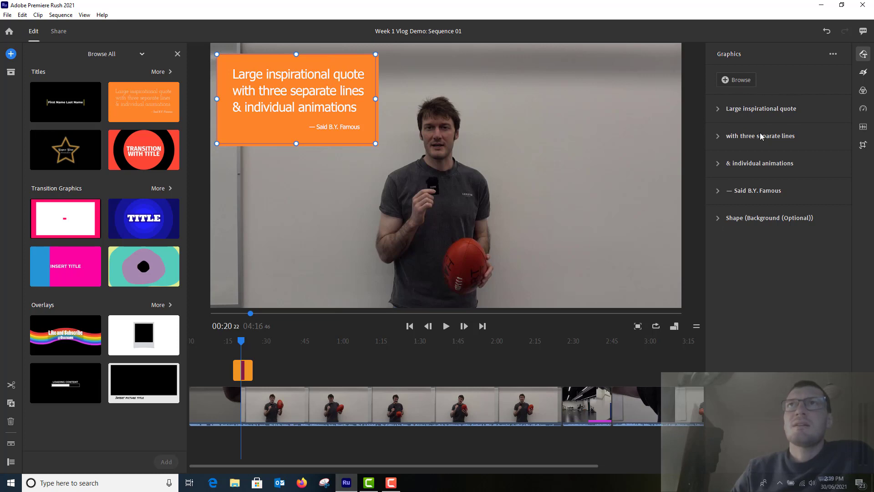
# Clear the three quote lines and the attribution line from the orange quote graphic, leaving only its background shape.
pyautogui.click(718, 109)
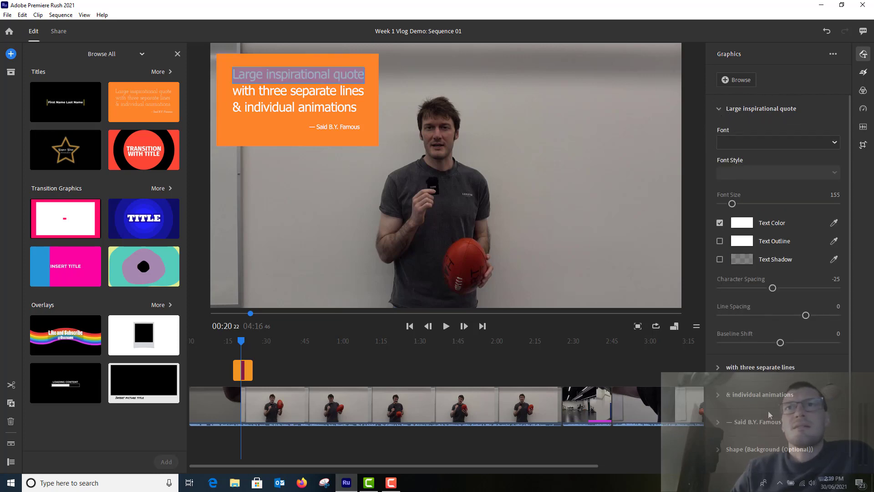
pyautogui.click(256, 92)
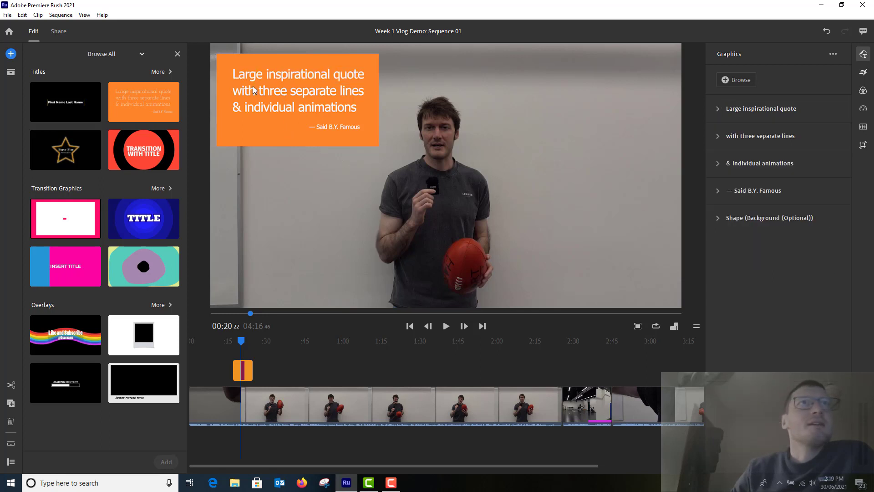
pyautogui.doubleClick(245, 78)
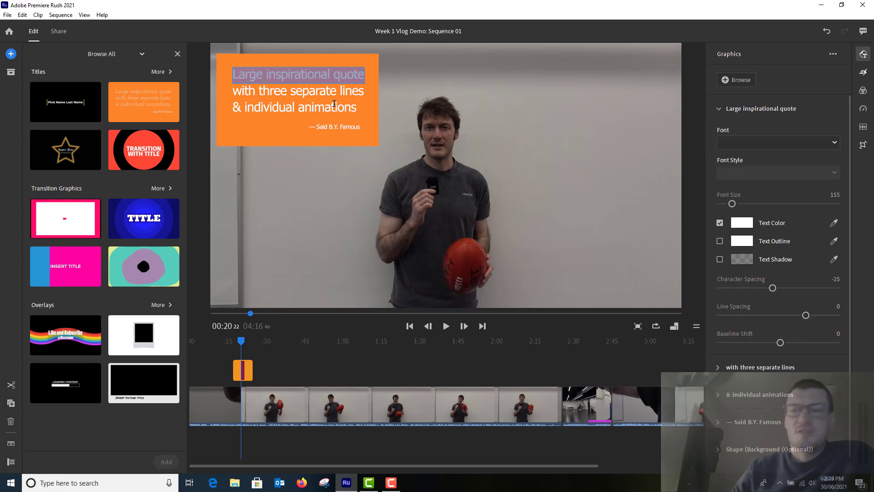
pyautogui.press('BackSpace')
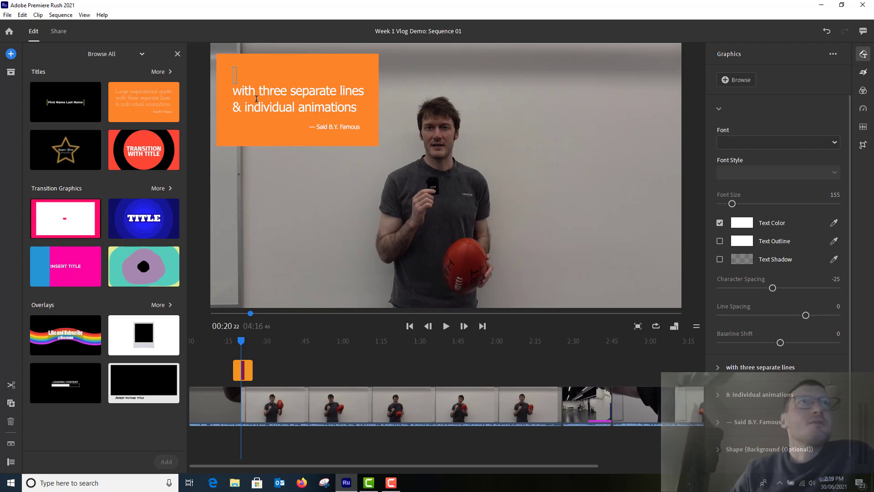
pyautogui.doubleClick(272, 88)
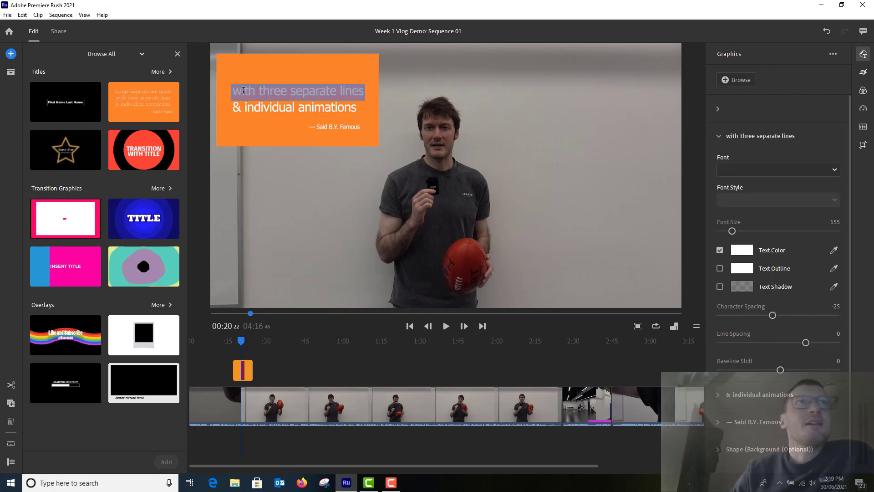
pyautogui.press('BackSpace')
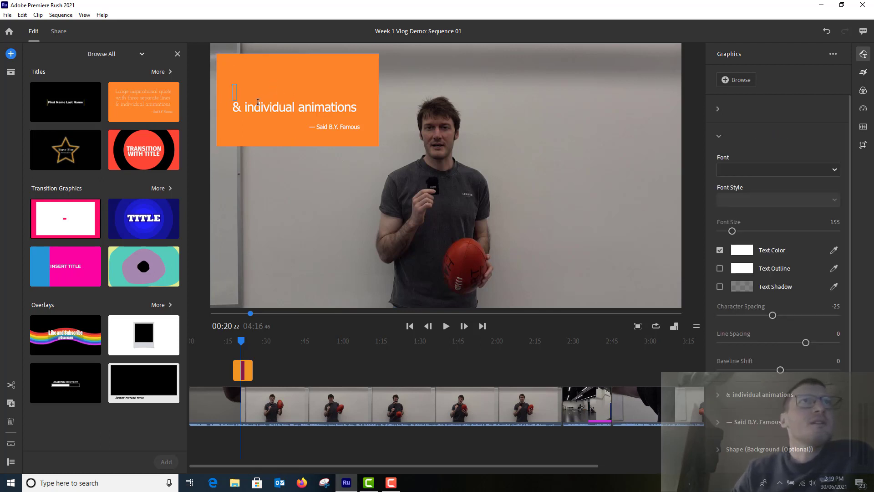
pyautogui.doubleClick(270, 108)
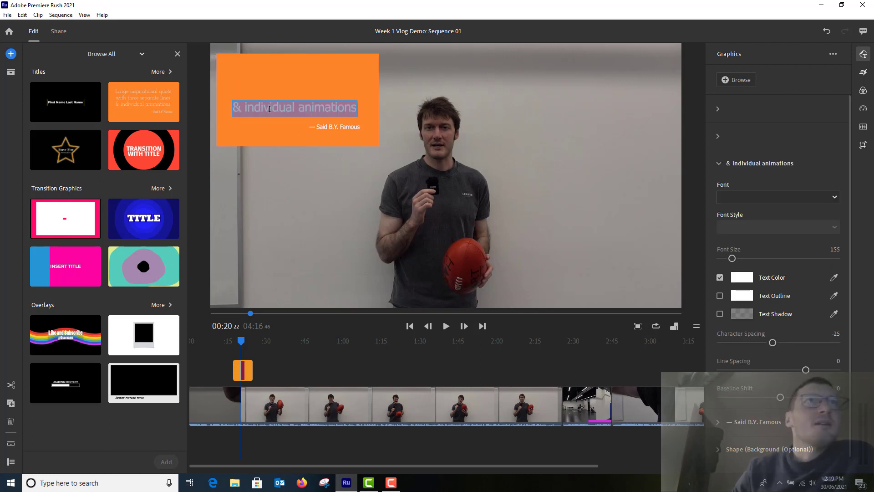
pyautogui.press('BackSpace')
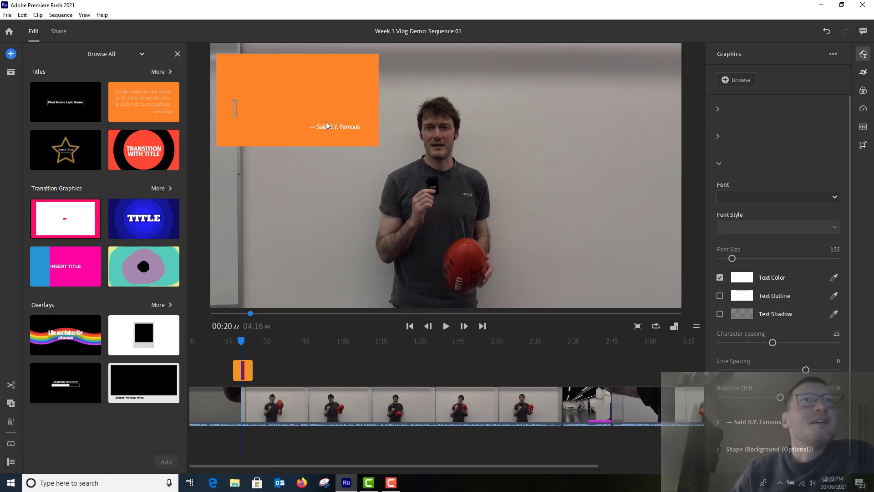
pyautogui.press('Escape')
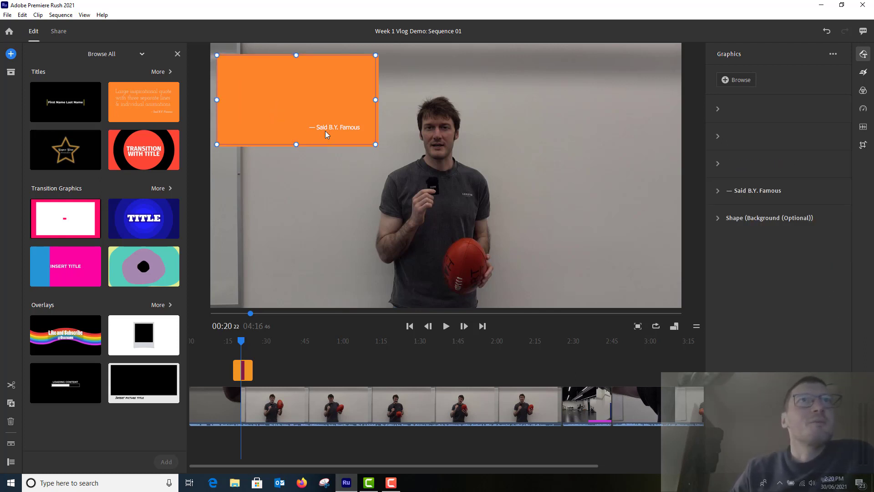
pyautogui.doubleClick(321, 127)
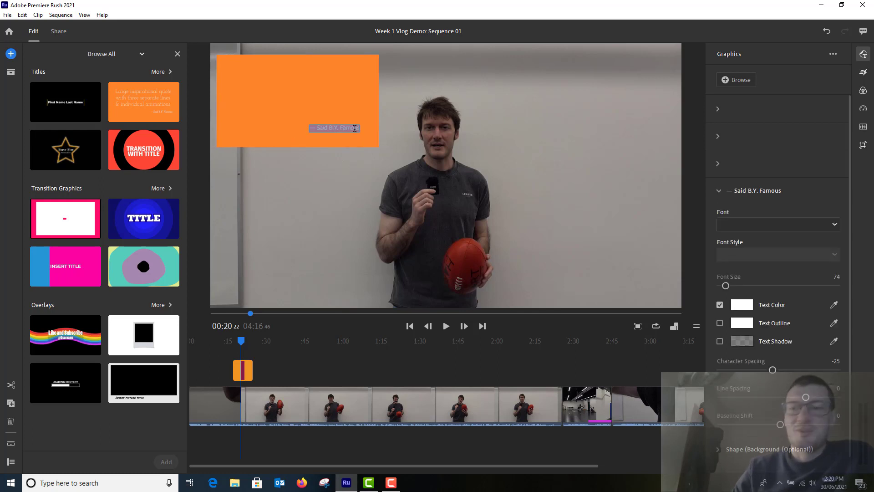
pyautogui.press('BackSpace')
pyautogui.press('Escape')
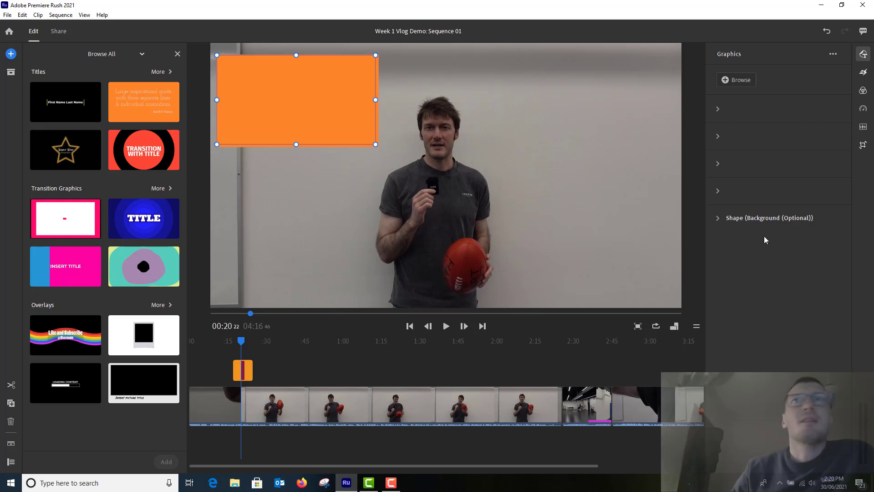
# Change the quote graphic's background shape color to black.
pyautogui.click(719, 219)
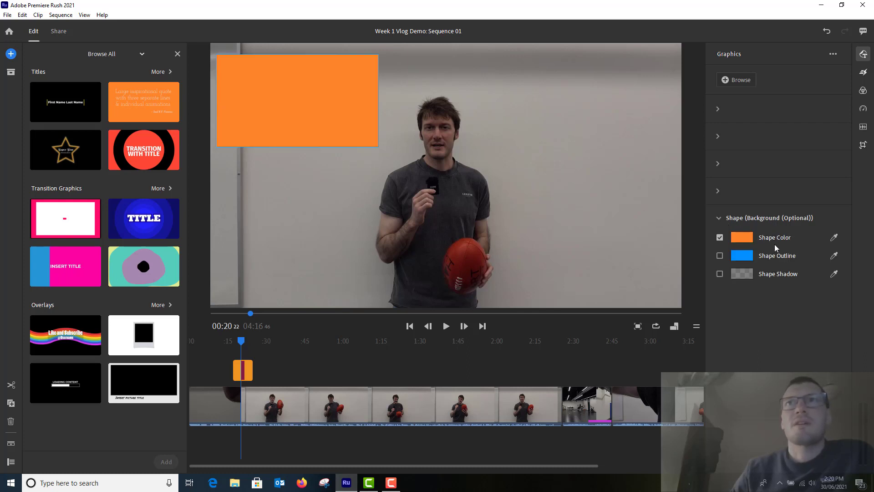
pyautogui.click(743, 238)
pyautogui.moveTo(426, 190); pyautogui.dragTo(438, 184)
pyautogui.click(528, 180)
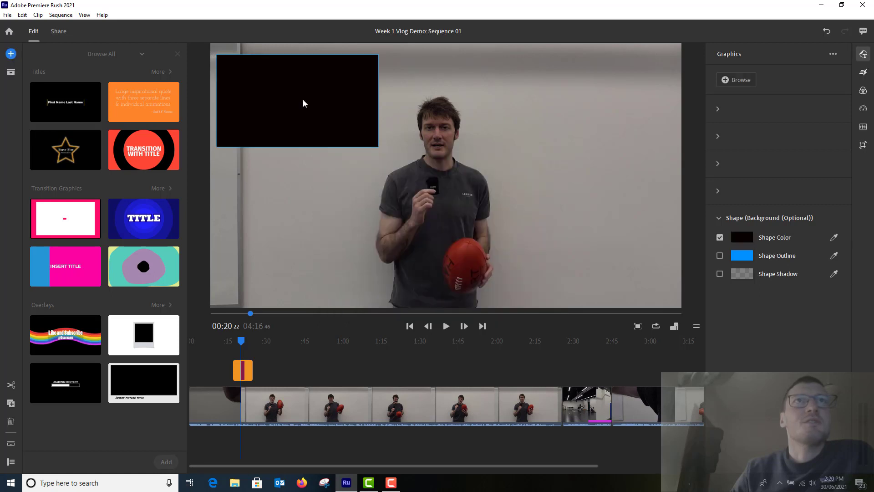
pyautogui.click(609, 75)
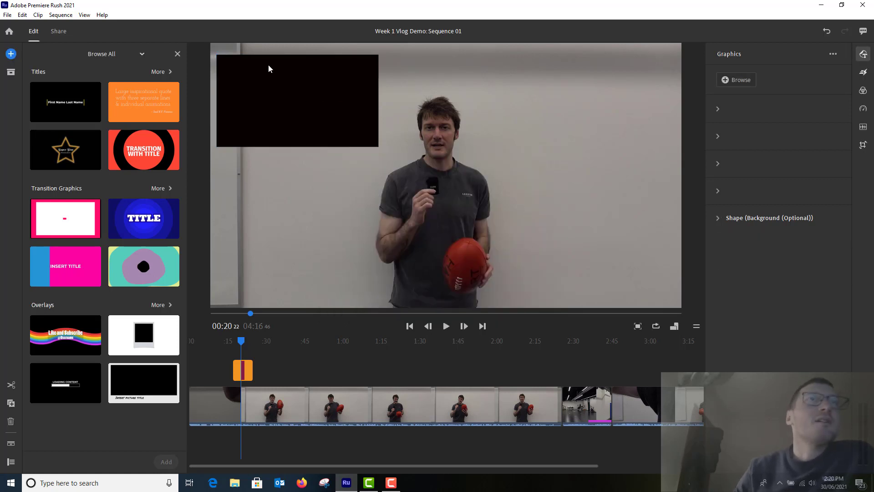
# Preview how the black graphic appears over the intro clip, and park the playhead at about 00:18.
pyautogui.click(263, 79)
pyautogui.press('space')
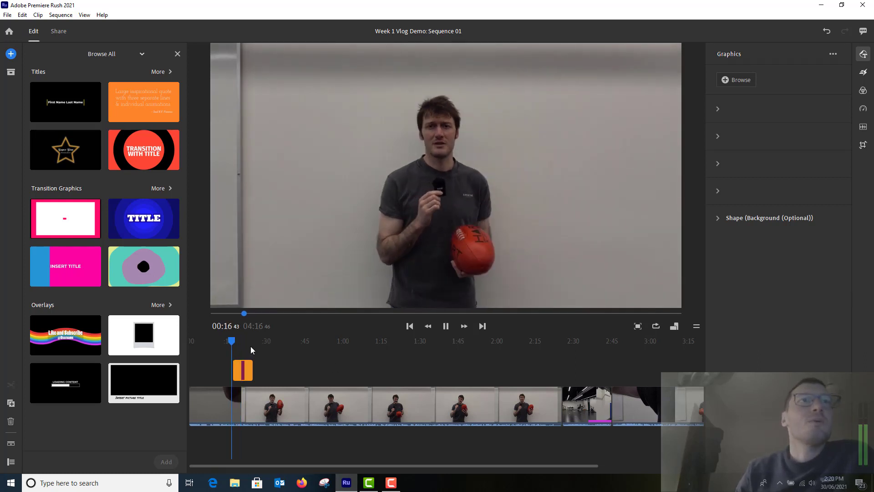
pyautogui.click(444, 326)
pyautogui.moveTo(226, 341); pyautogui.dragTo(236, 342)
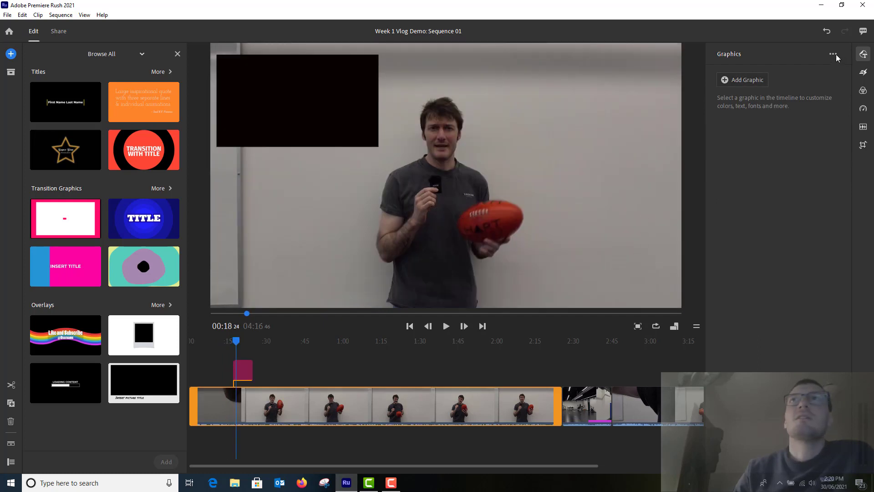
# Enter "Week 1 Vlog" and, on a second line, "My skill" in the first text field of the black graphic.
pyautogui.click(358, 94)
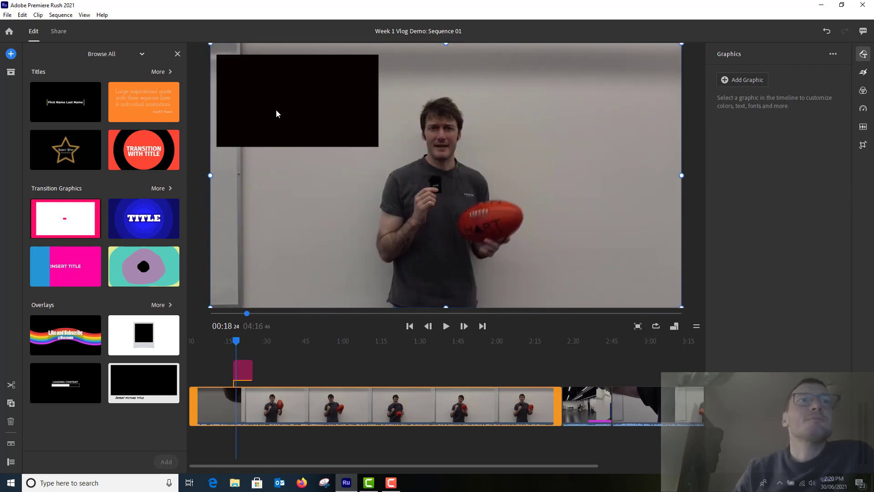
pyautogui.click(239, 368)
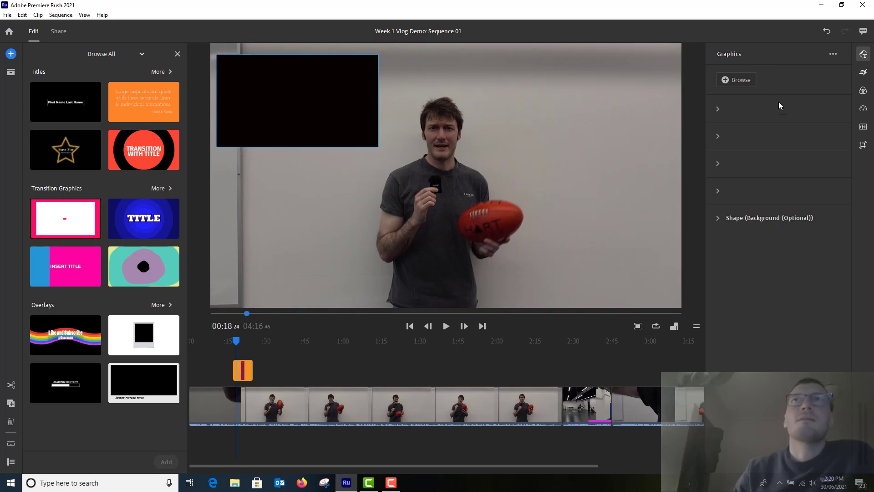
pyautogui.doubleClick(245, 98)
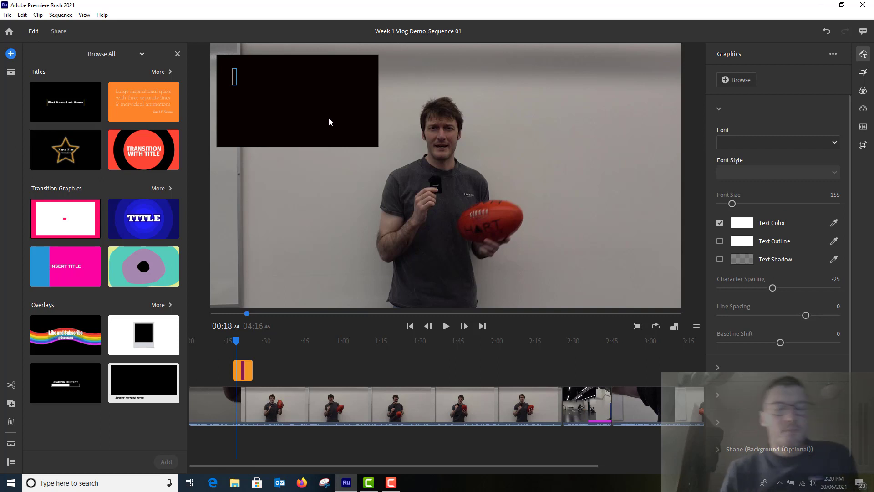
pyautogui.write('We')
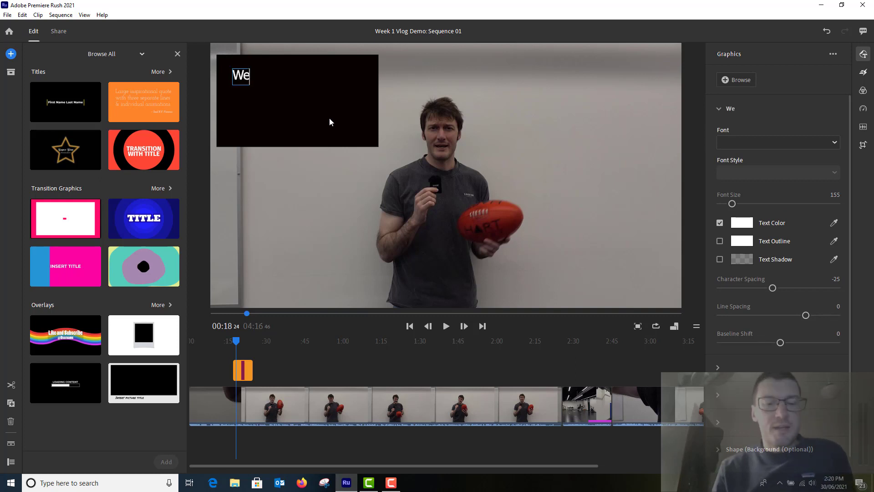
pyautogui.write('ek')
pyautogui.write('1 -')
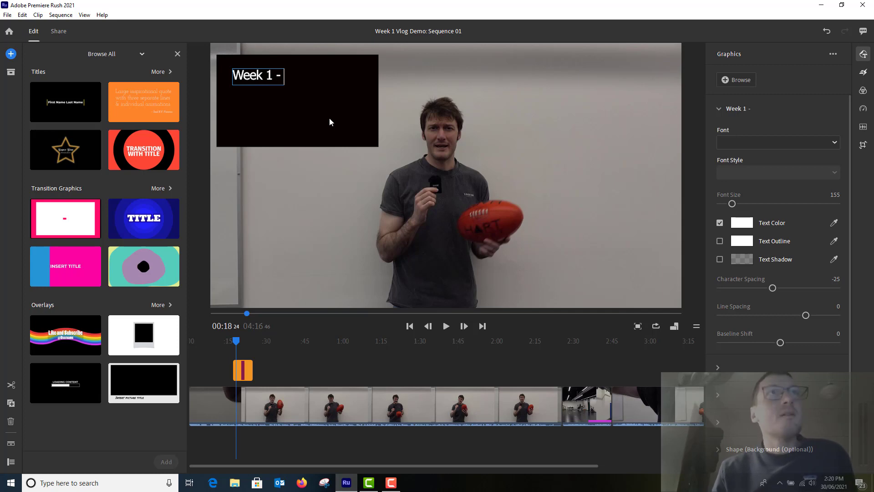
pyautogui.press('BackSpace')
pyautogui.write('Vlog')
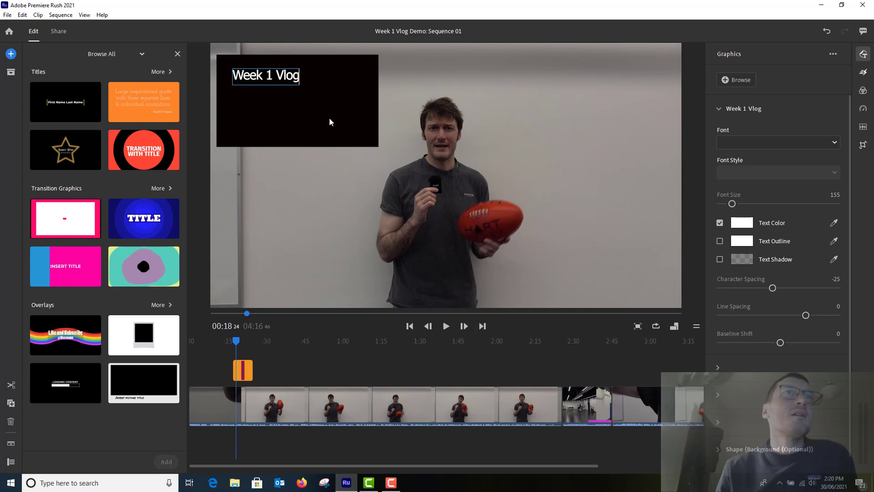
pyautogui.press('Return')
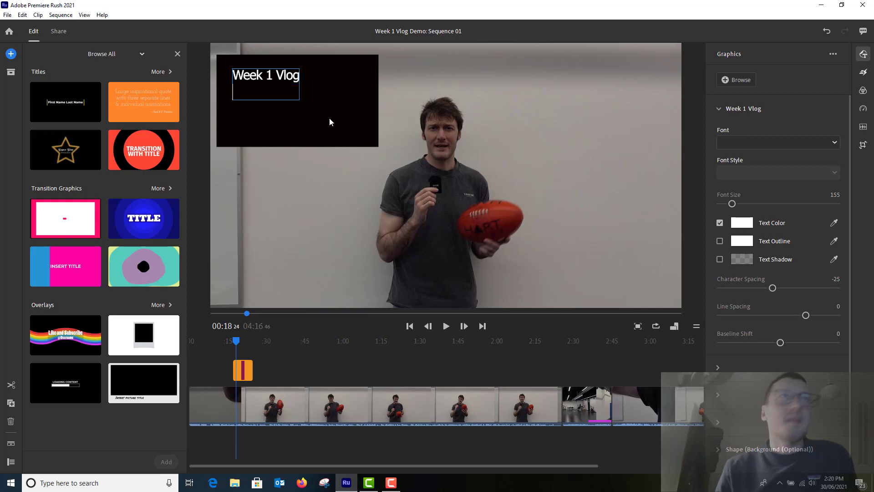
pyautogui.write('M')
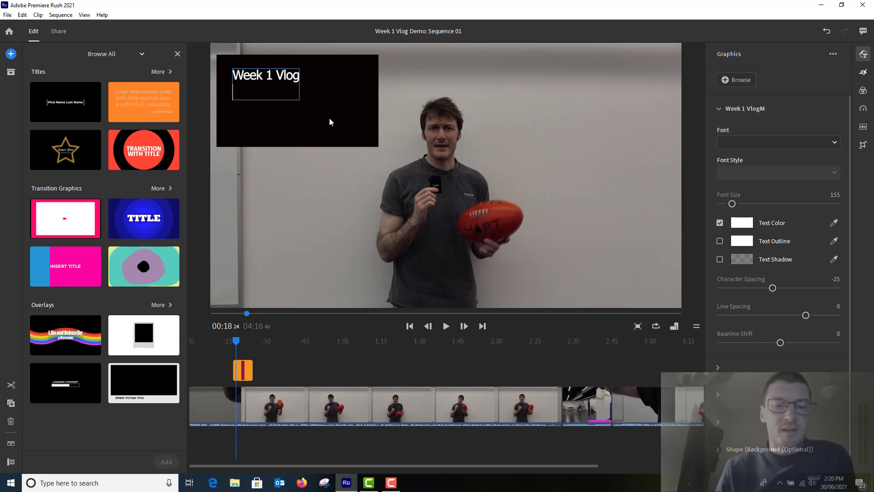
pyautogui.write('y skill')
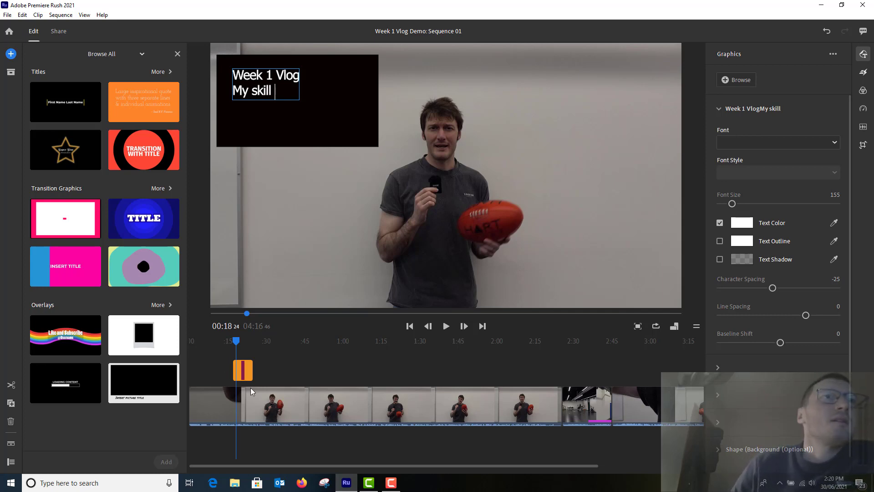
# Extend the title graphic back to the start of the sequence and add a third line with "by" and the presenter's full name.
pyautogui.click(245, 370)
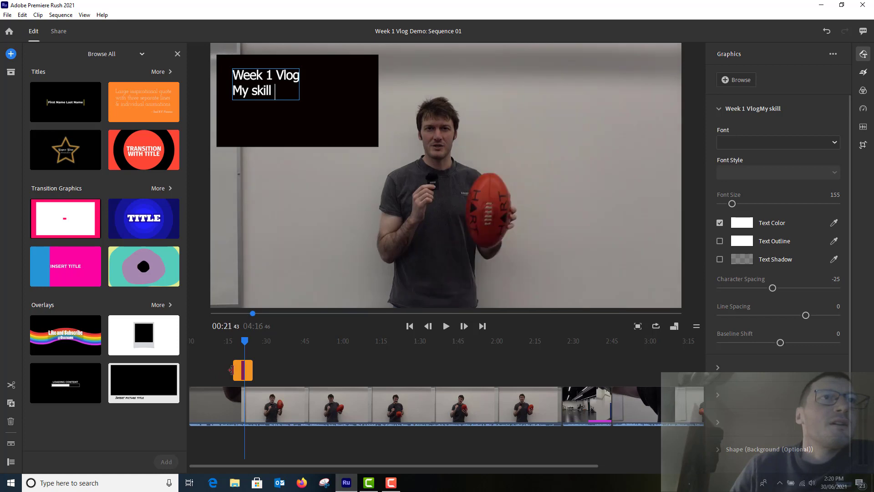
pyautogui.moveTo(231, 370); pyautogui.dragTo(190, 370)
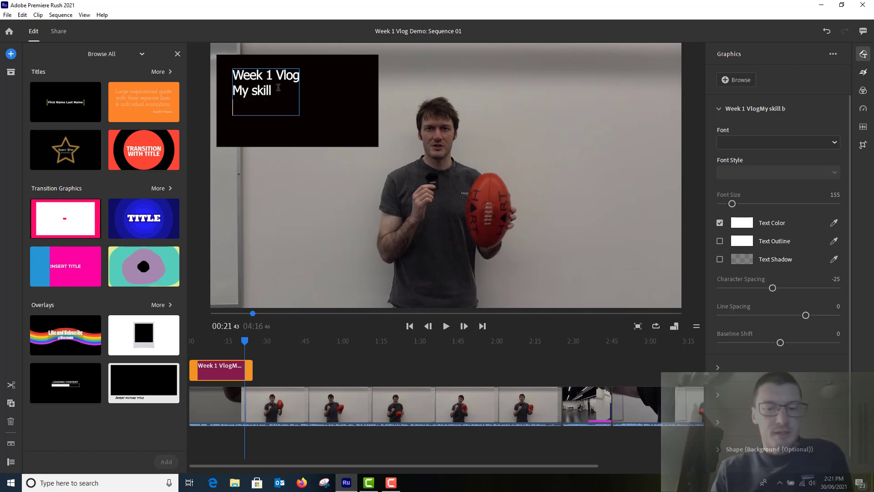
pyautogui.write('by Dominic')
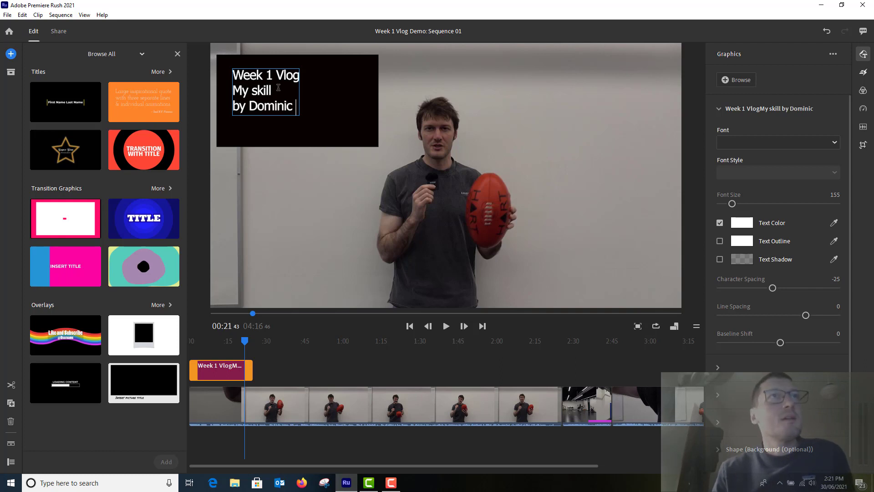
pyautogui.write(' Orth')
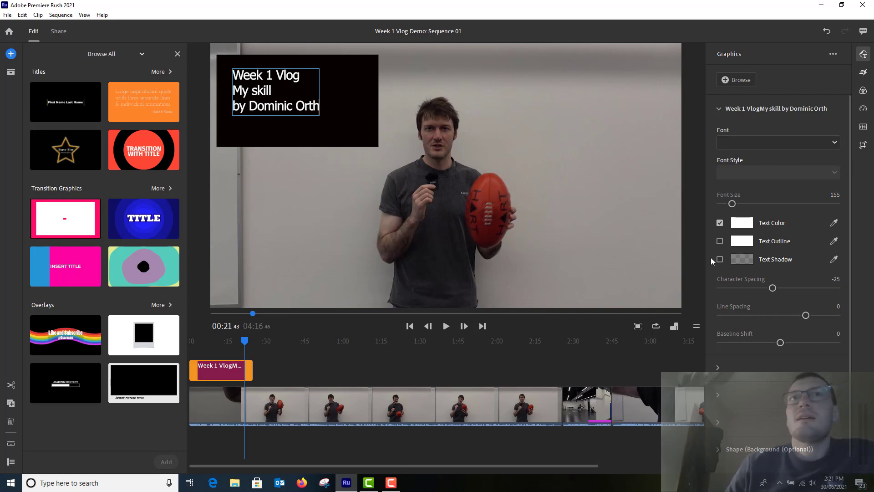
pyautogui.click(305, 367)
pyautogui.click(233, 341)
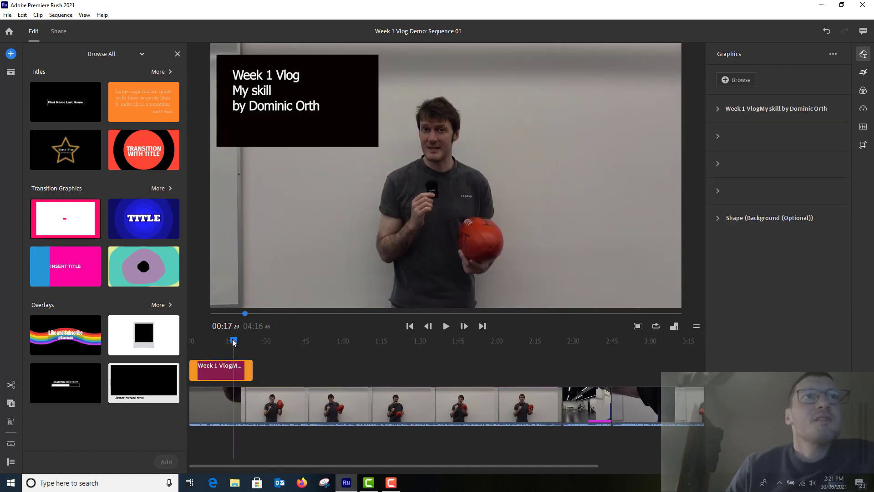
# Duplicate the title graphic and fit the copy over the gym clip, matching that clip's length, with the playhead at 02:30.
pyautogui.rightClick(242, 371)
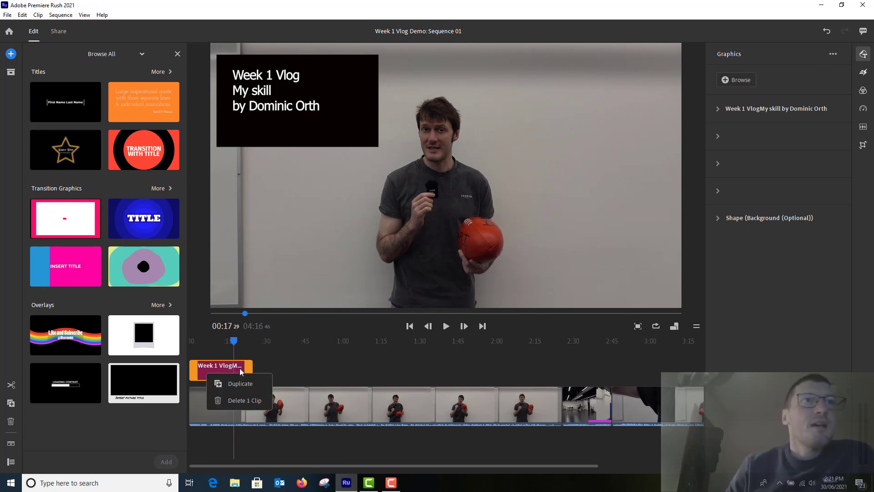
pyautogui.click(243, 385)
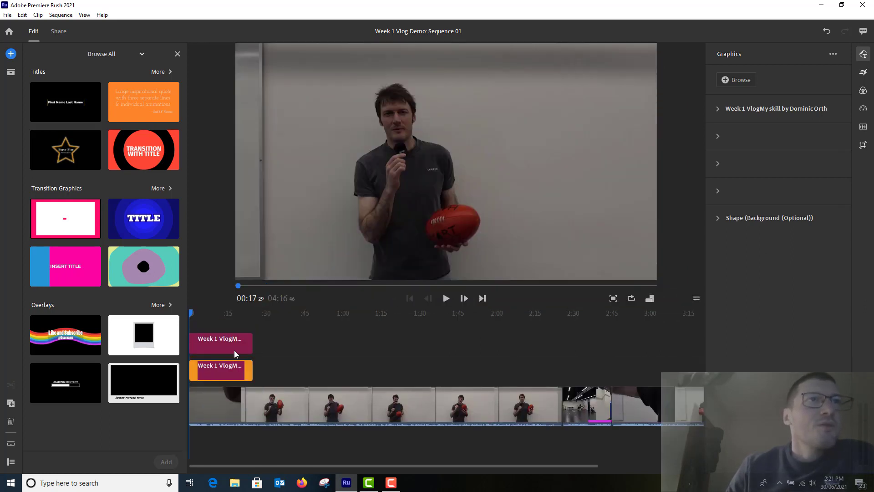
pyautogui.moveTo(200, 342); pyautogui.dragTo(656, 370)
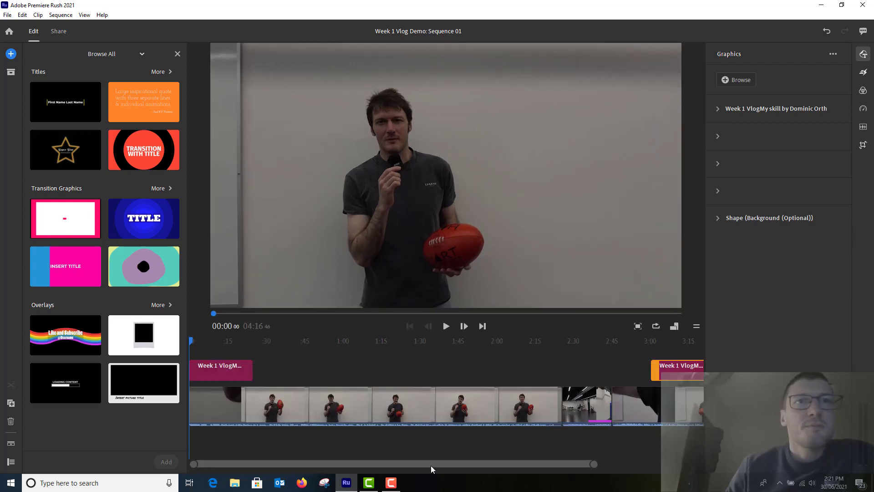
pyautogui.moveTo(430, 465); pyautogui.dragTo(603, 466)
pyautogui.moveTo(357, 373); pyautogui.dragTo(311, 371)
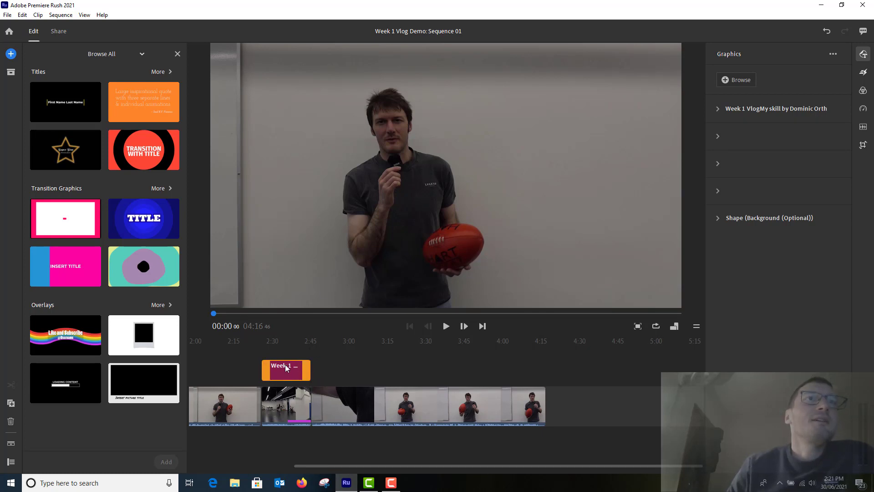
pyautogui.moveTo(280, 344)
pyautogui.mouseDown()
pyautogui.moveTo(263, 343)
pyautogui.moveTo(272, 342)
pyautogui.mouseUp()
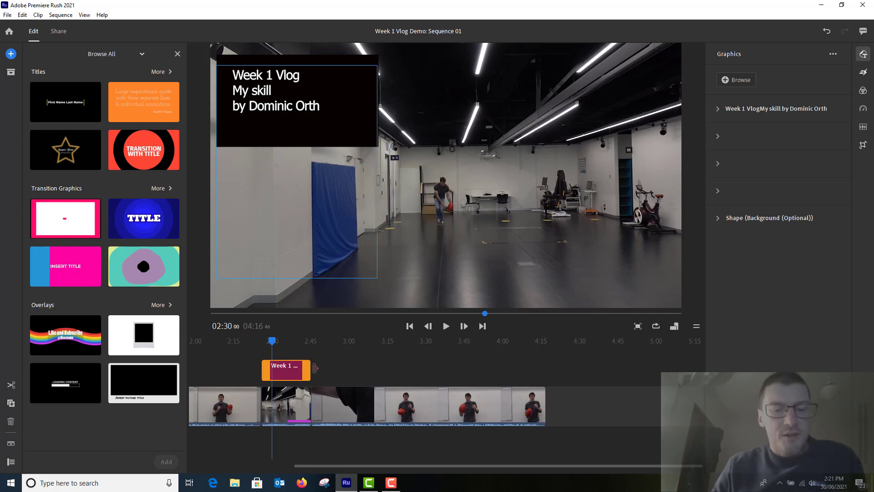
# Clear all three lines of text from the duplicated title graphic over the gym clip.
pyautogui.scroll(4, 308, 368)
pyautogui.scroll(3, 302, 370)
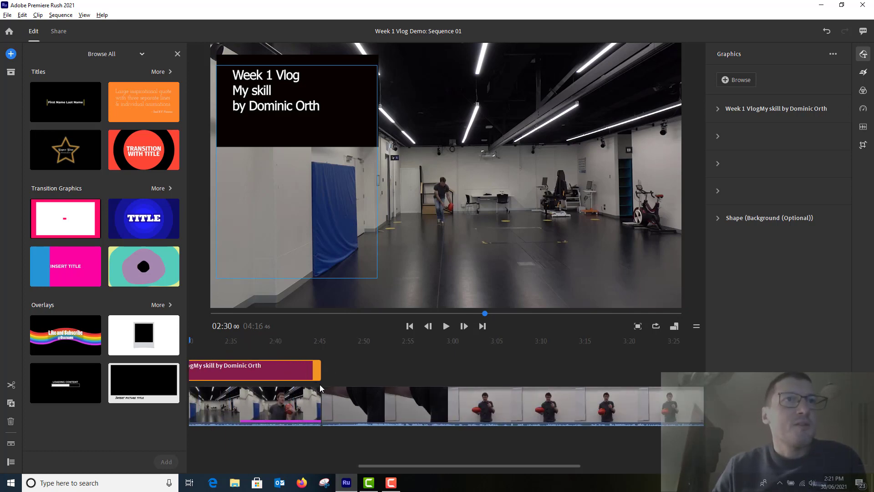
pyautogui.moveTo(419, 466); pyautogui.dragTo(402, 465)
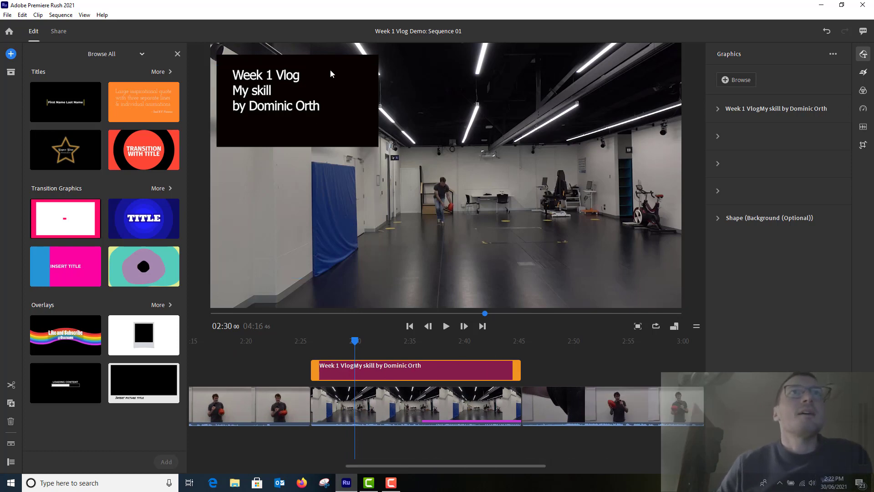
pyautogui.click(770, 110)
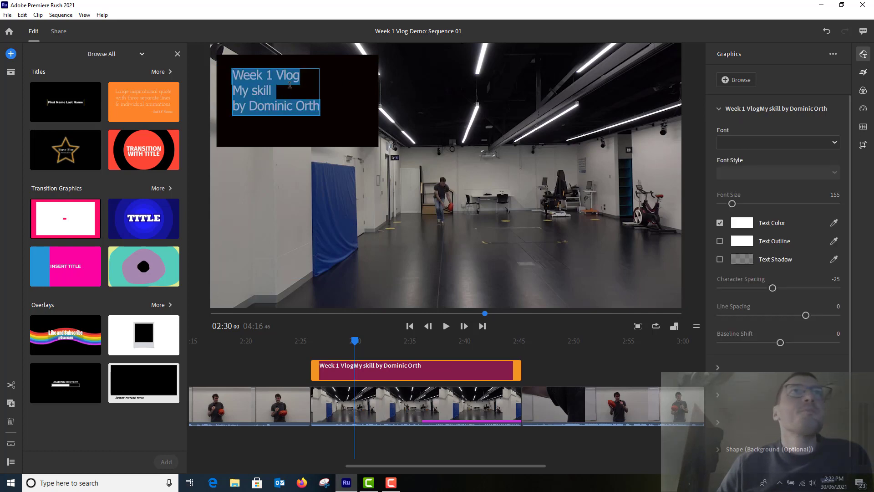
pyautogui.click(248, 76)
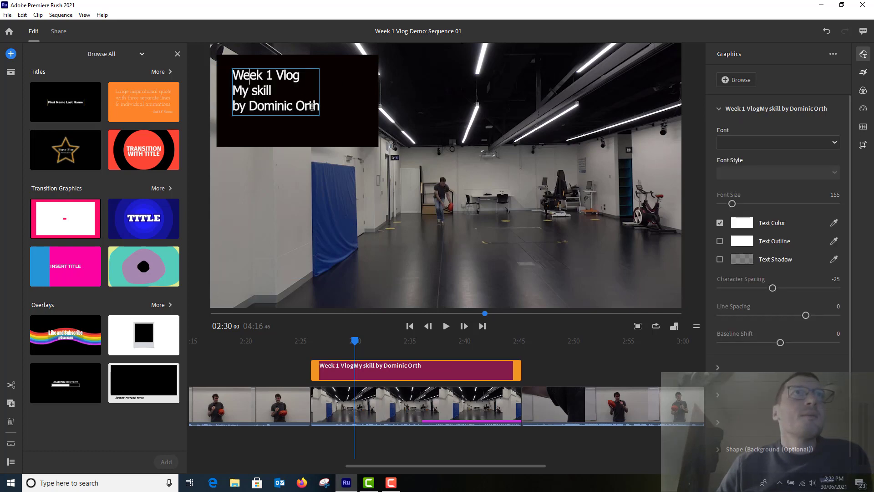
pyautogui.moveTo(314, 107); pyautogui.dragTo(226, 73)
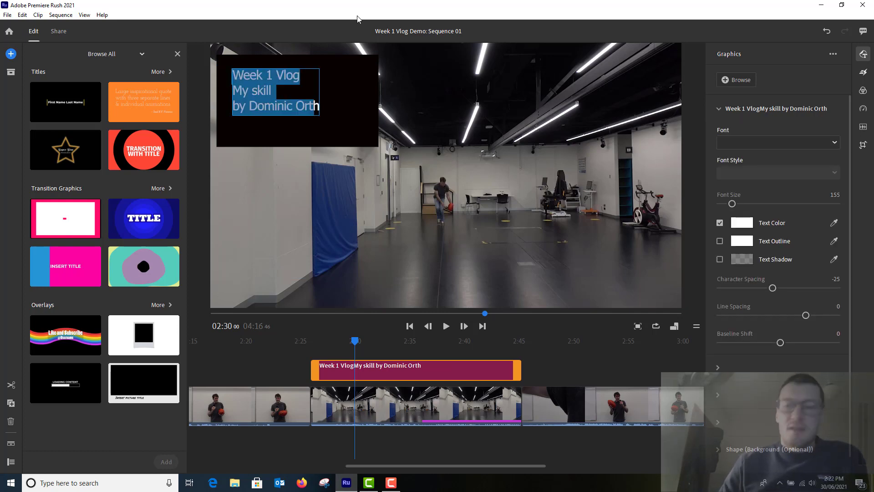
pyautogui.press('BackSpace')
pyautogui.press('Delete')
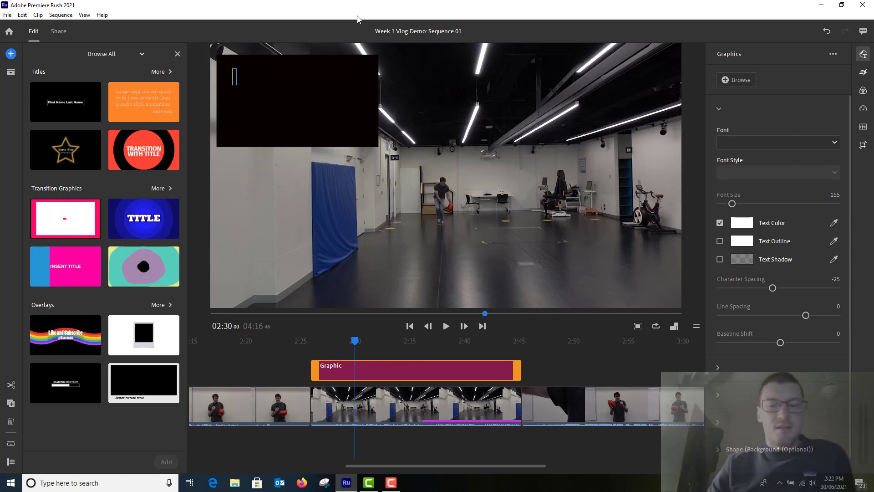
pyautogui.write('Boun')
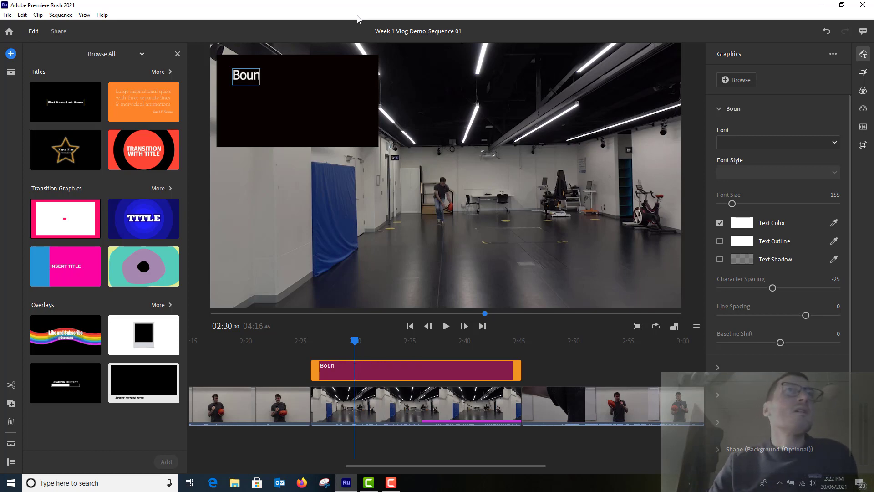
pyautogui.write('ce')
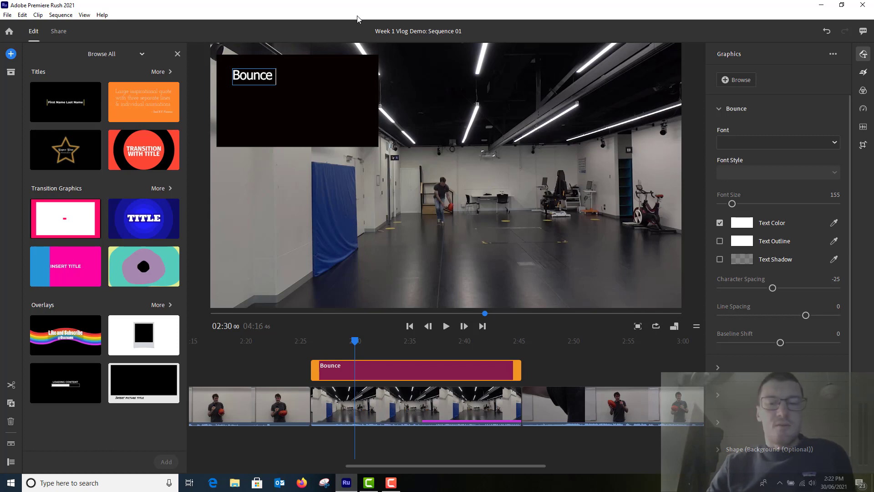
pyautogui.press('BackSpace')
pyautogui.press('BackSpace')
pyautogui.press('BackSpace')
pyautogui.press('BackSpace')
pyautogui.press('BackSpace')
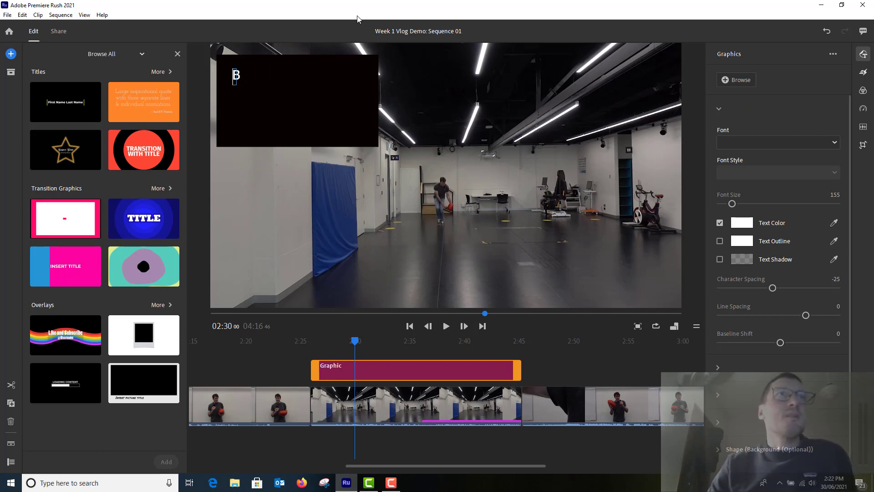
# Enter "Errors = 0" and, on a second line, "Bounces = 1" in the emptied title text.
pyautogui.write('Erro')
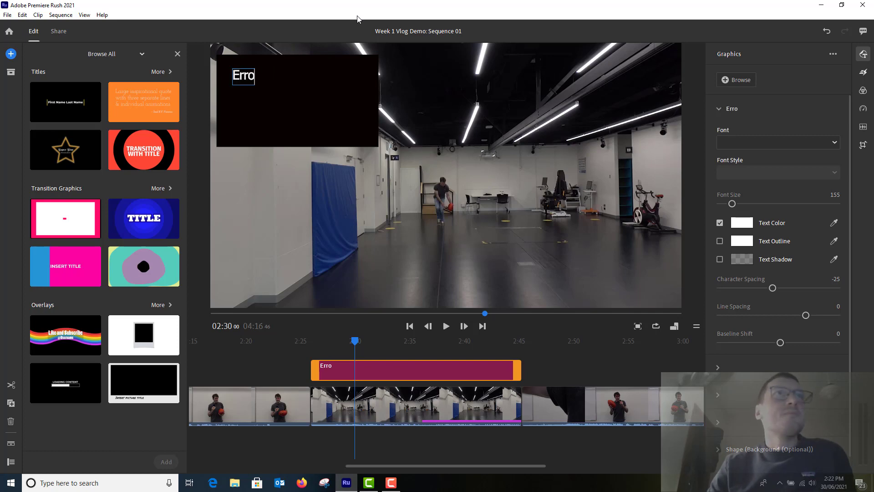
pyautogui.write('rs =')
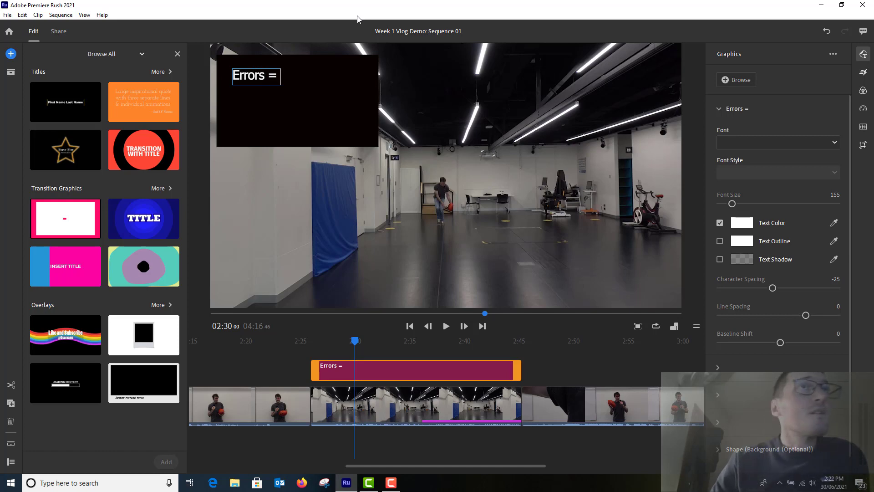
pyautogui.write(' 0')
pyautogui.press('Return')
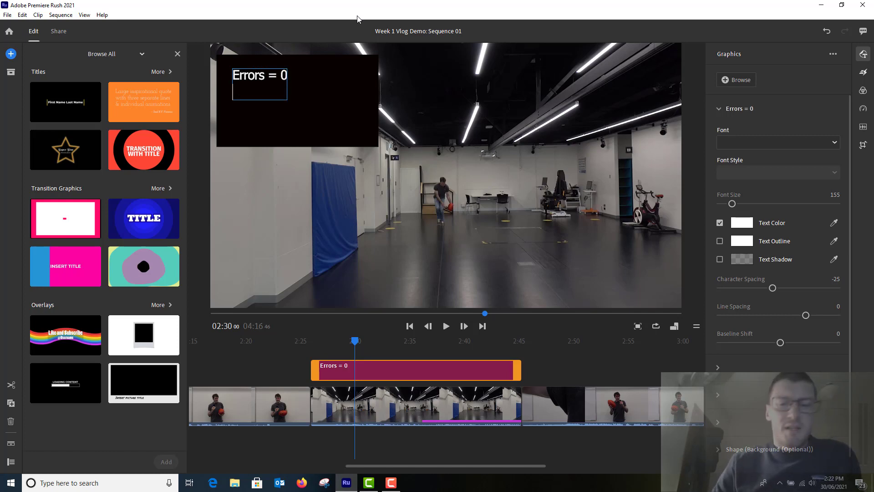
pyautogui.write('Bounces = 1')
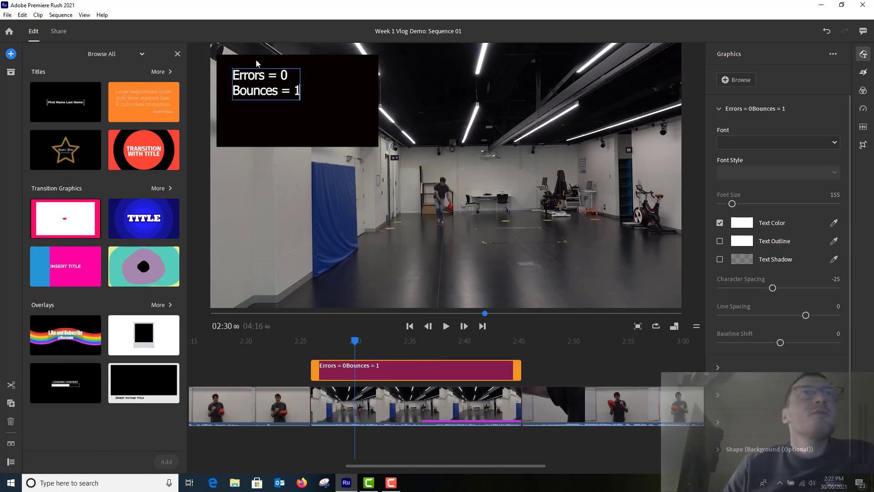
pyautogui.click(280, 93)
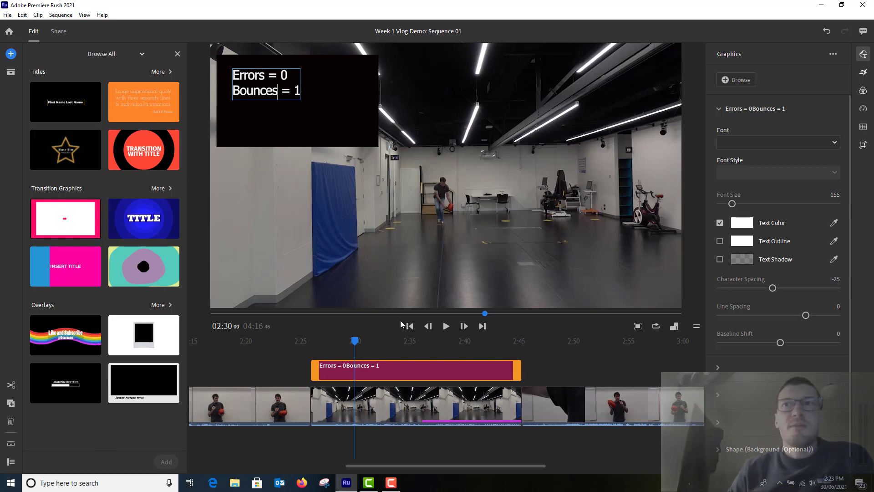
# Split the gym clip's title graphic at the first ball bounce, at 02:29:38.
pyautogui.click(391, 369)
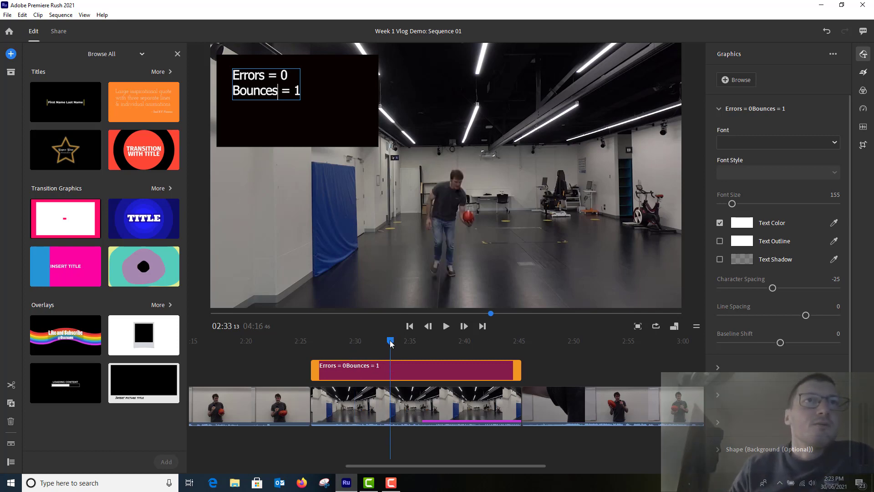
pyautogui.moveTo(390, 343); pyautogui.dragTo(351, 347)
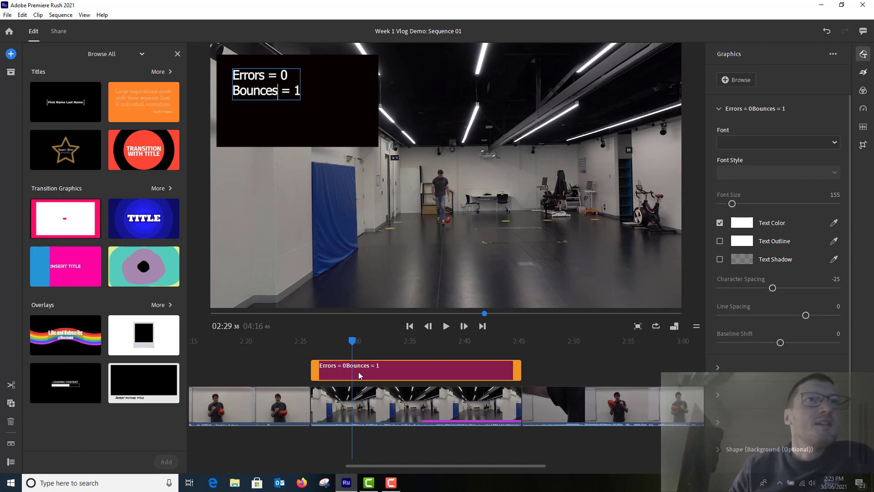
pyautogui.click(11, 386)
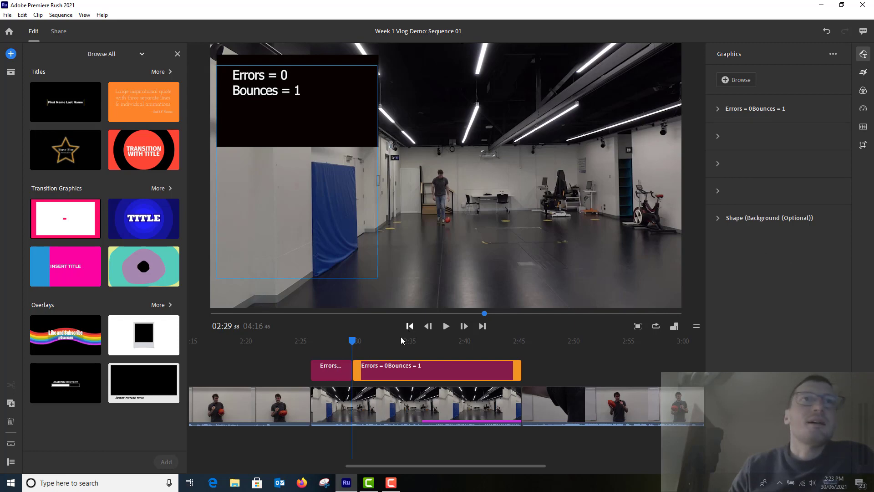
# Change the second line of the title's first piece, before the split, to "Bounces = 0".
pyautogui.moveTo(352, 344); pyautogui.dragTo(340, 346)
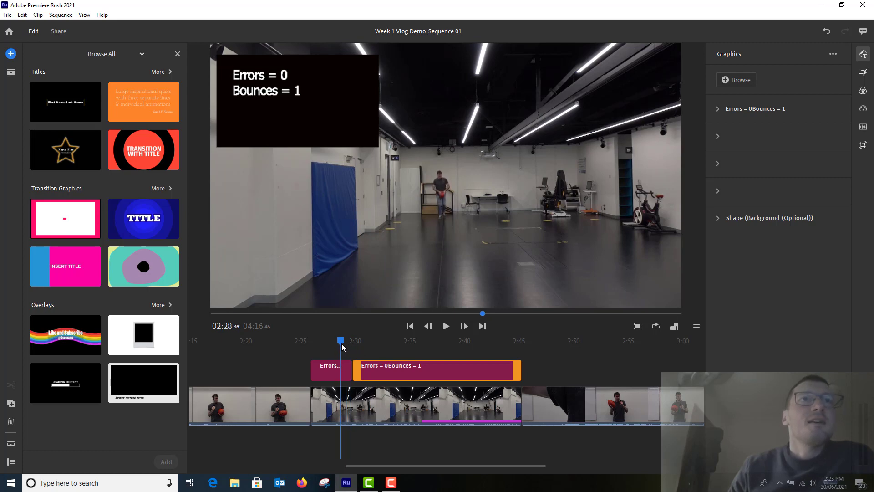
pyautogui.click(325, 369)
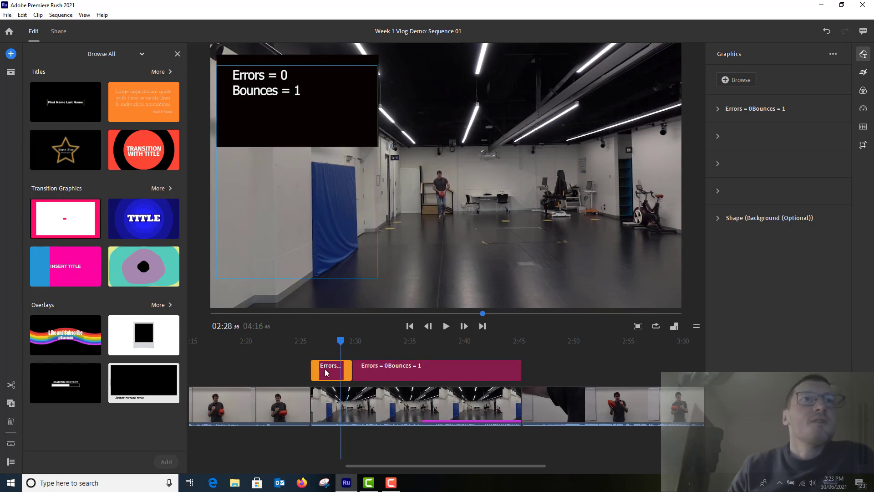
pyautogui.click(295, 93)
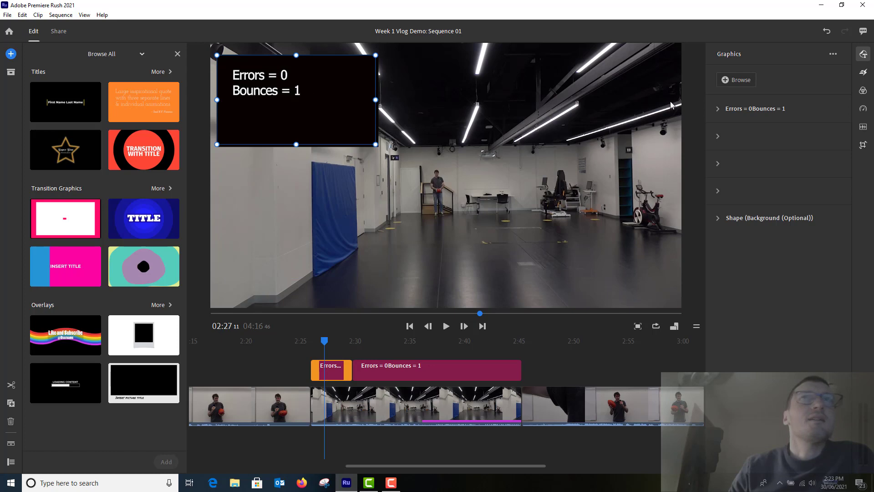
pyautogui.doubleClick(296, 91)
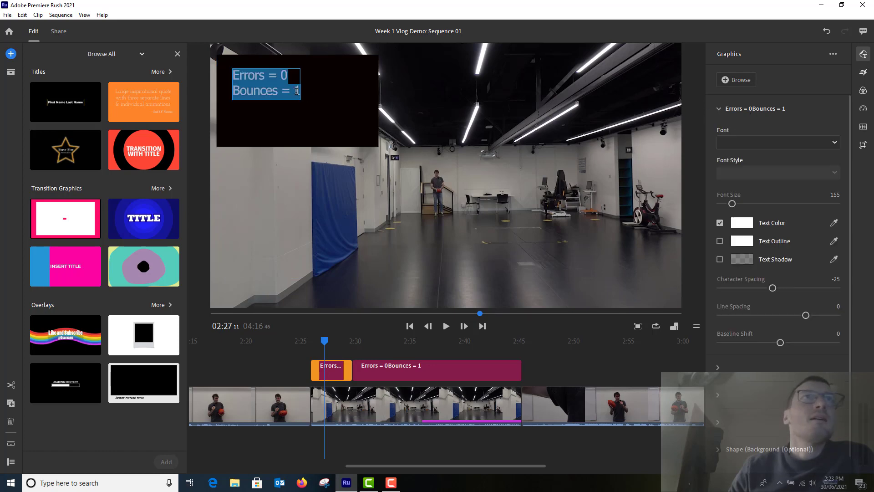
pyautogui.click(297, 91)
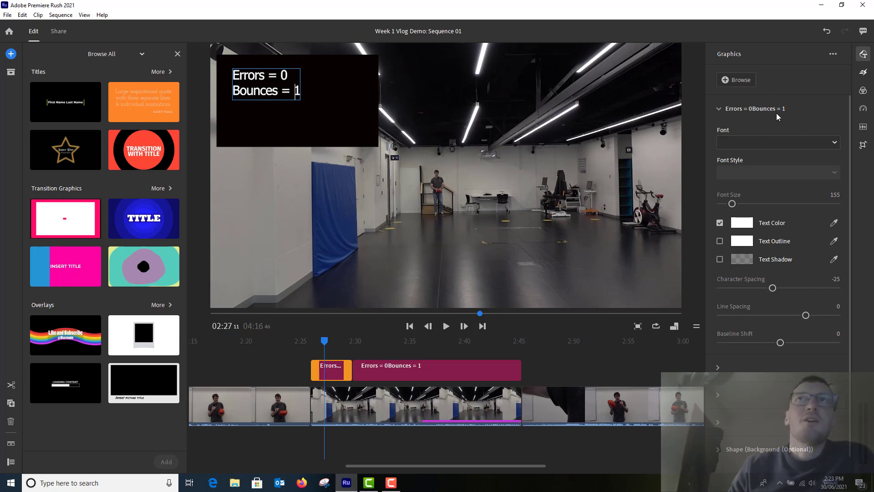
pyautogui.press('BackSpace')
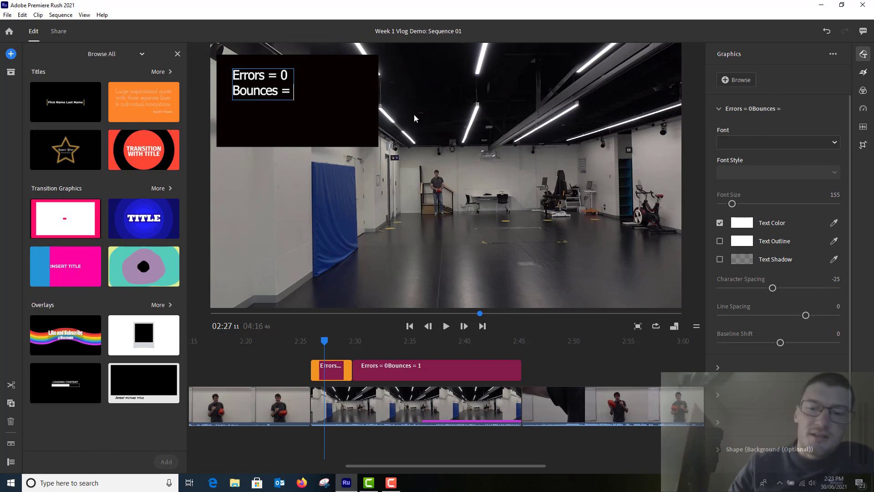
pyautogui.write('0')
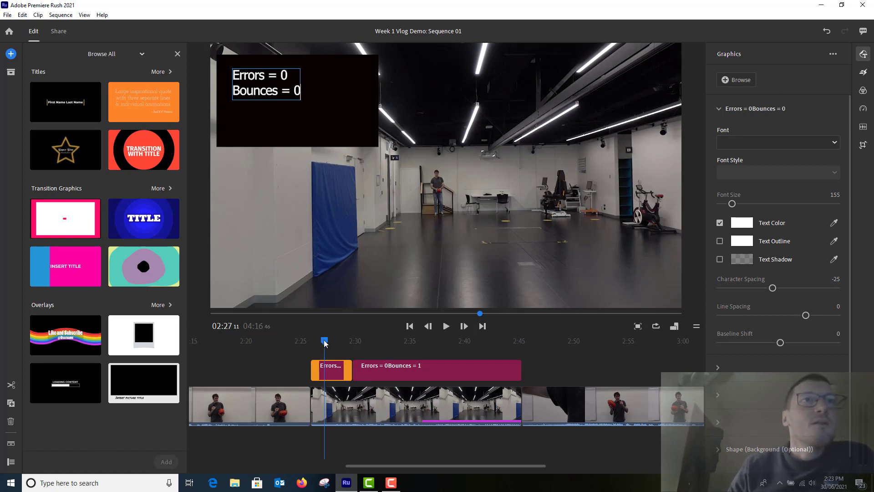
# Play the sequence from 02:28:15 across the title split to check the bounce count against the footage.
pyautogui.moveTo(326, 344); pyautogui.dragTo(338, 344)
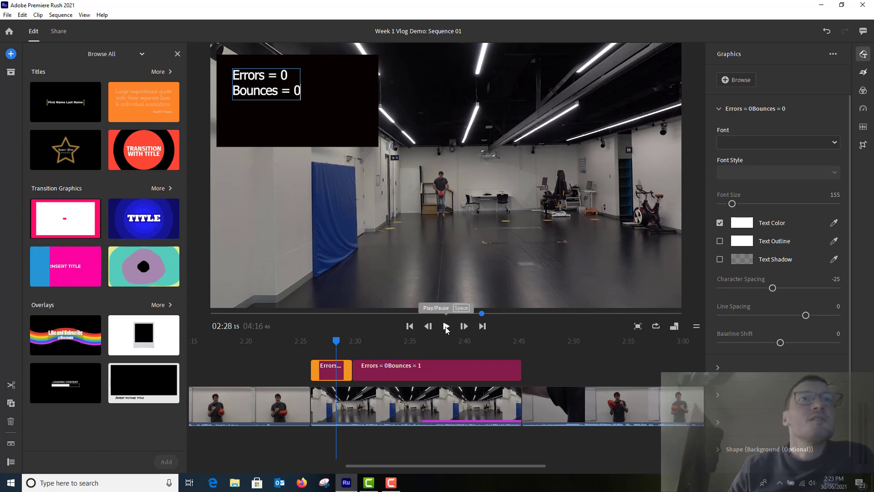
pyautogui.click(446, 326)
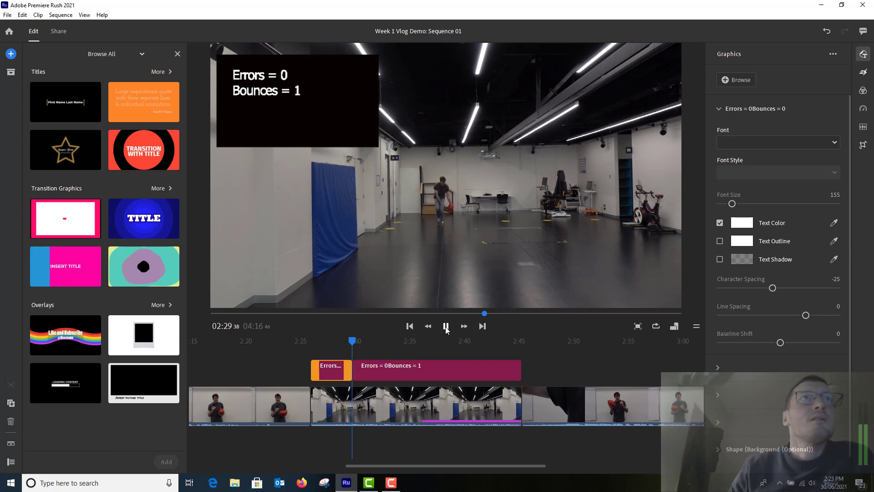
pyautogui.click(446, 326)
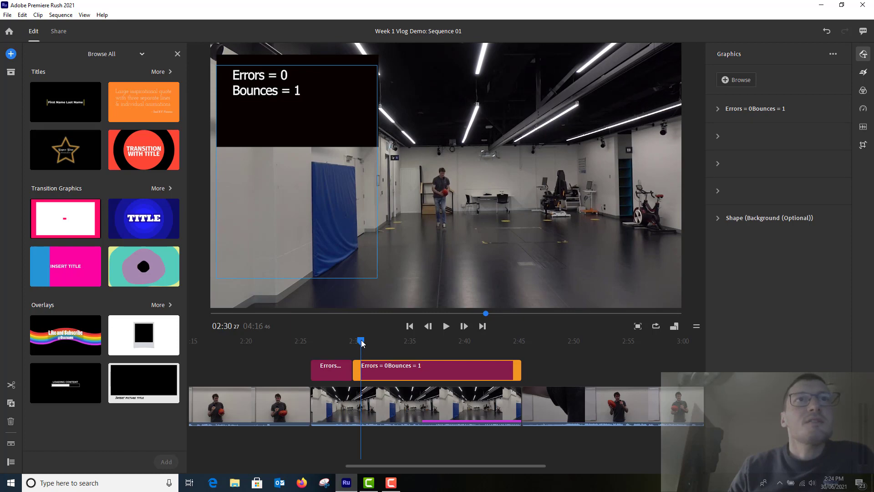
# Split the "Bounces = 1" title piece at the following ball bounces, at 02:31:15, 02:32:42, 02:34:28 and 02:38:21.
pyautogui.moveTo(363, 344); pyautogui.dragTo(371, 343)
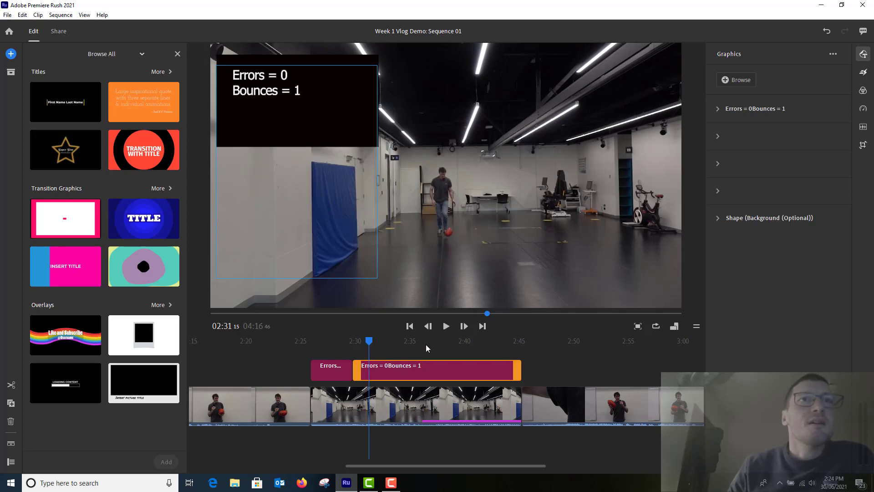
pyautogui.click(11, 386)
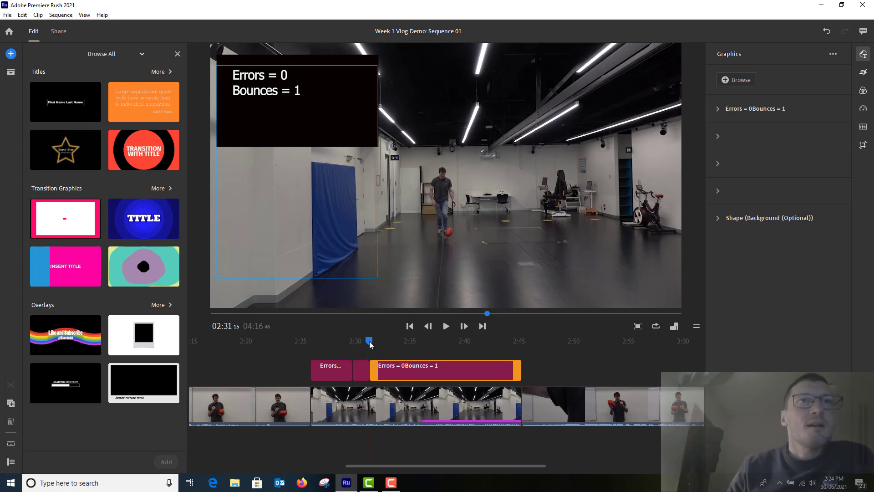
pyautogui.moveTo(370, 343); pyautogui.dragTo(387, 343)
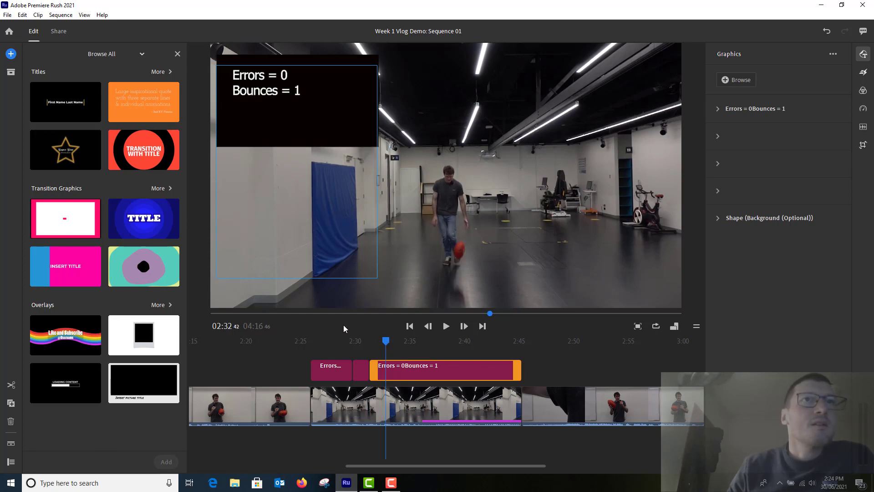
pyautogui.click(11, 386)
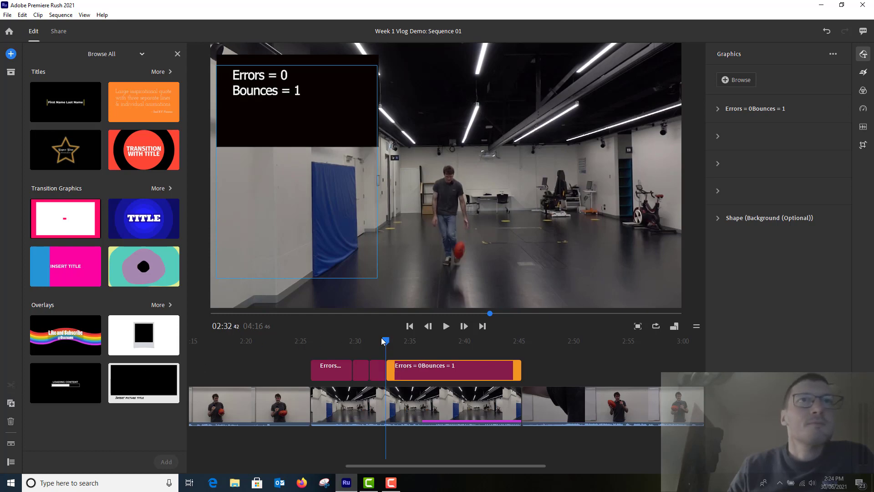
pyautogui.moveTo(386, 343); pyautogui.dragTo(404, 343)
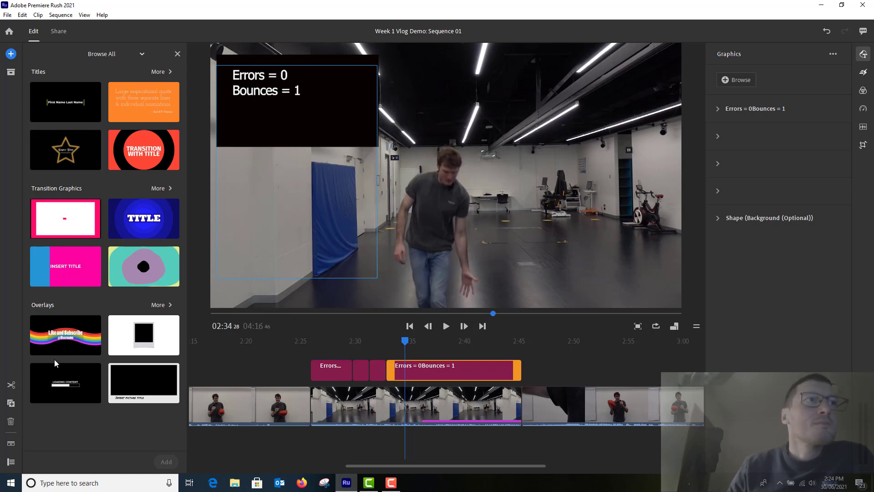
pyautogui.click(11, 385)
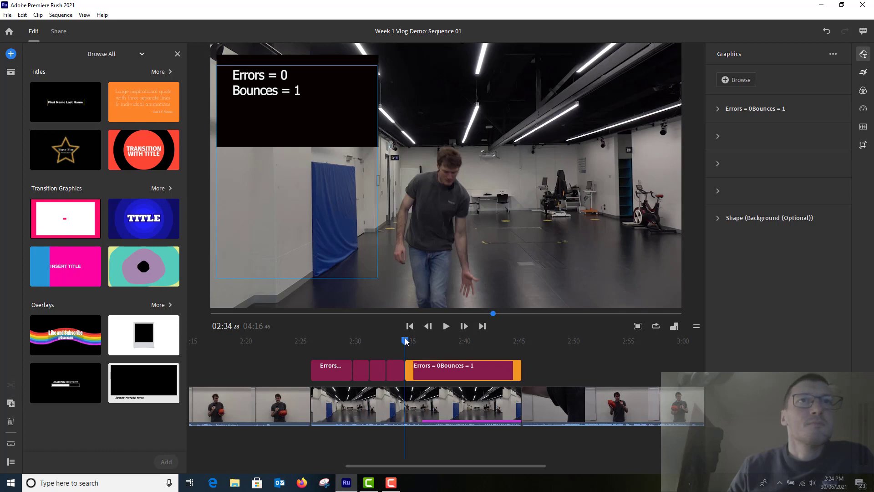
pyautogui.moveTo(406, 341); pyautogui.dragTo(447, 344)
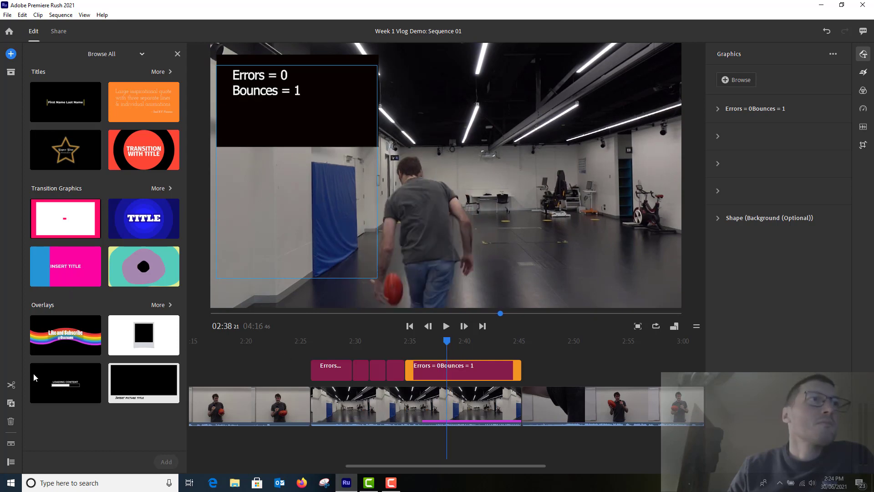
pyautogui.click(12, 386)
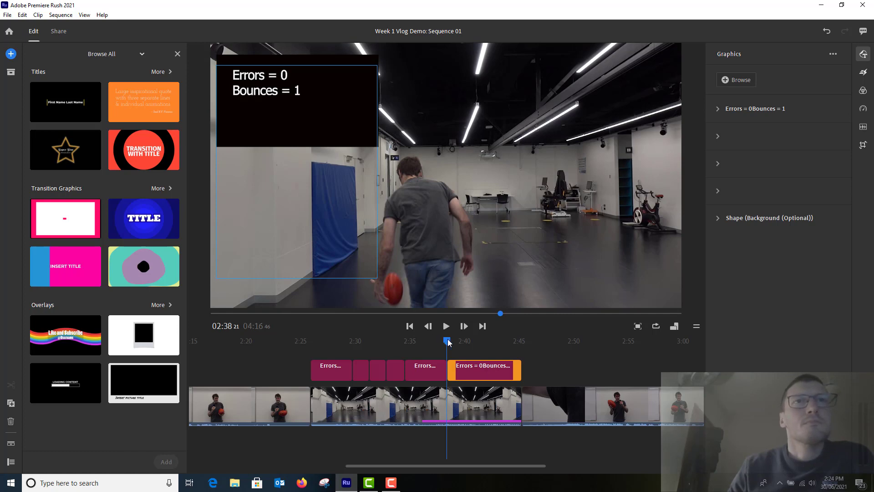
# Split the remaining title graphic at the next ball bounces, at 02:39:19, 02:40:24, 02:42:38 and 02:43:48.
pyautogui.moveTo(449, 343); pyautogui.dragTo(460, 343)
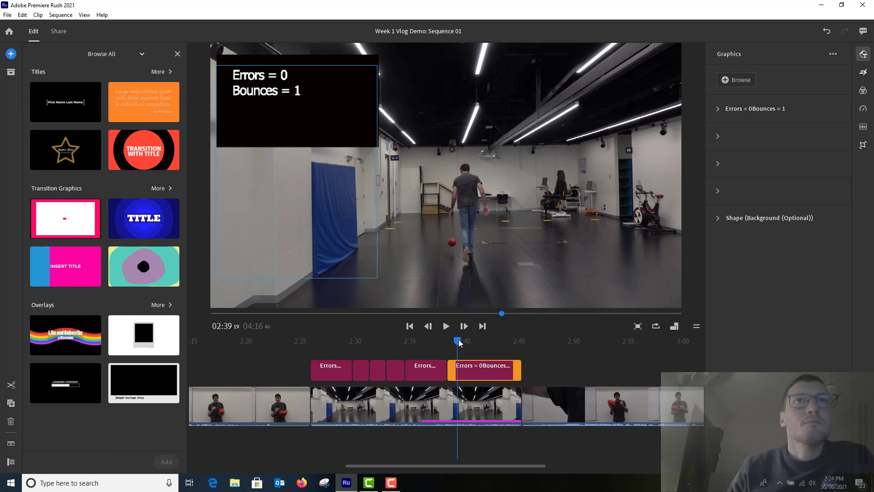
pyautogui.click(13, 386)
pyautogui.moveTo(458, 343); pyautogui.dragTo(472, 343)
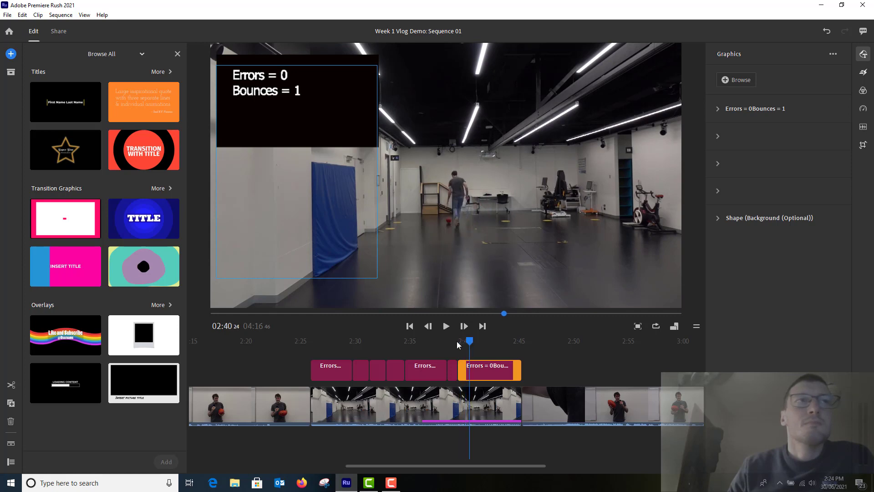
pyautogui.click(8, 385)
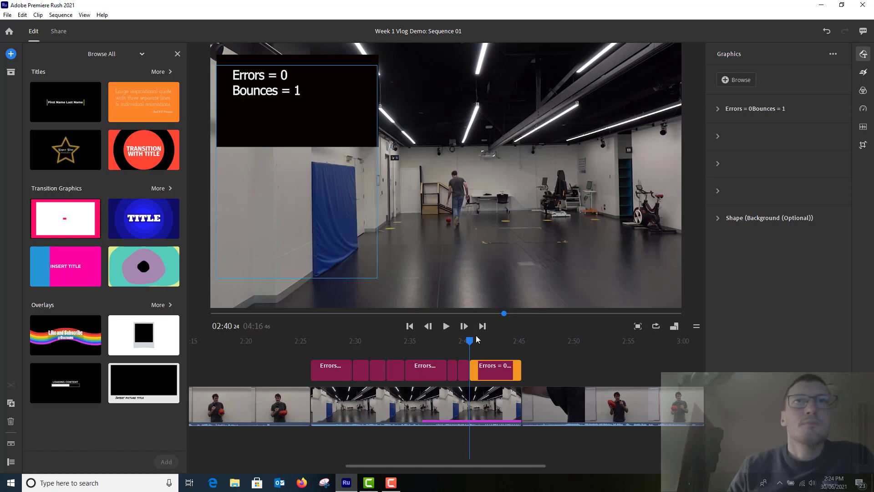
pyautogui.moveTo(471, 345); pyautogui.dragTo(496, 345)
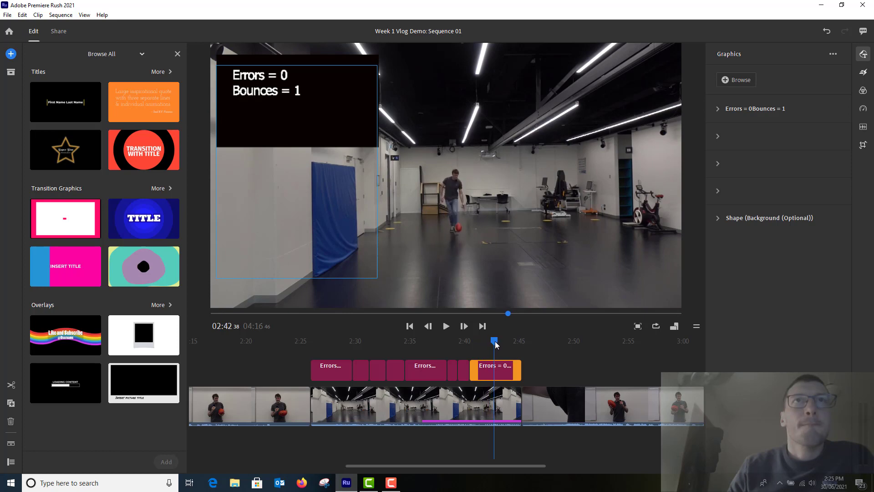
pyautogui.click(13, 388)
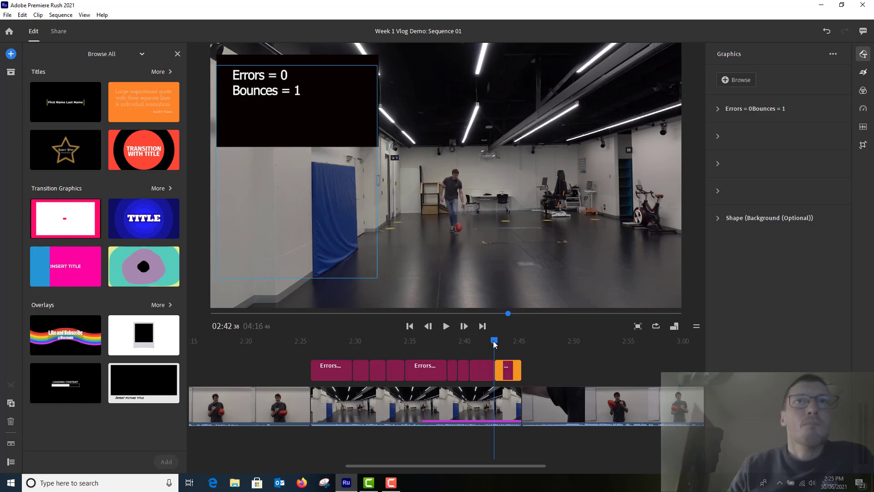
pyautogui.moveTo(493, 340); pyautogui.dragTo(509, 343)
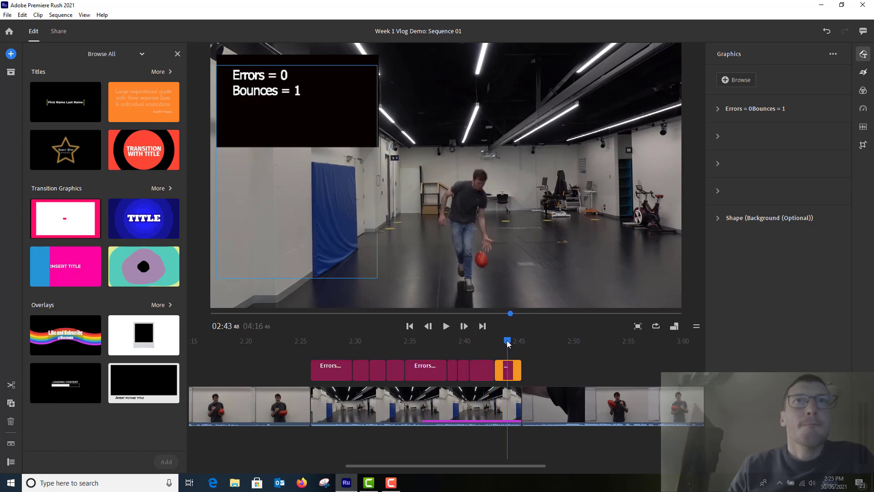
pyautogui.click(10, 385)
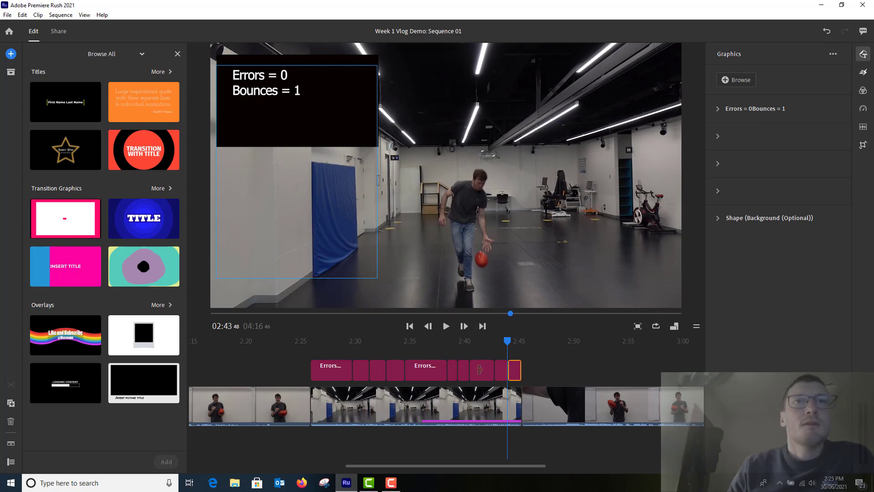
# Change the second line of the title piece between 02:31:15 and 02:32:42 to "Bounces = 2".
pyautogui.moveTo(508, 344); pyautogui.dragTo(380, 354)
pyautogui.click(376, 370)
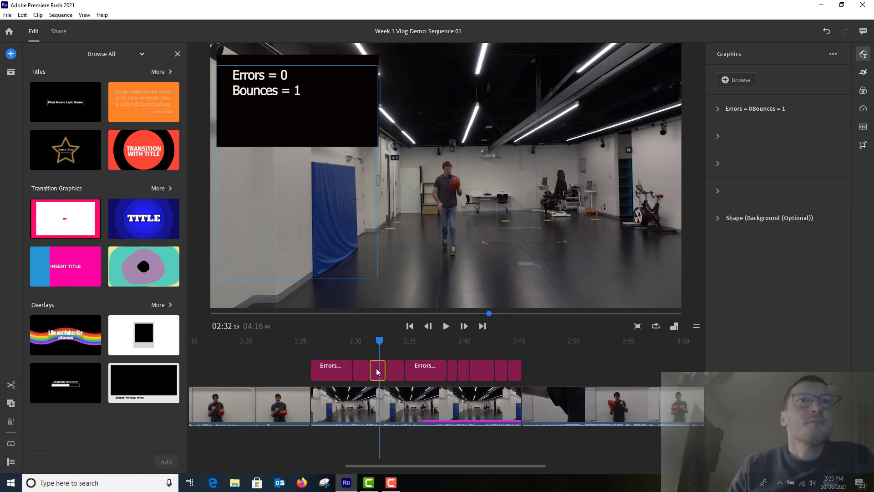
pyautogui.click(796, 109)
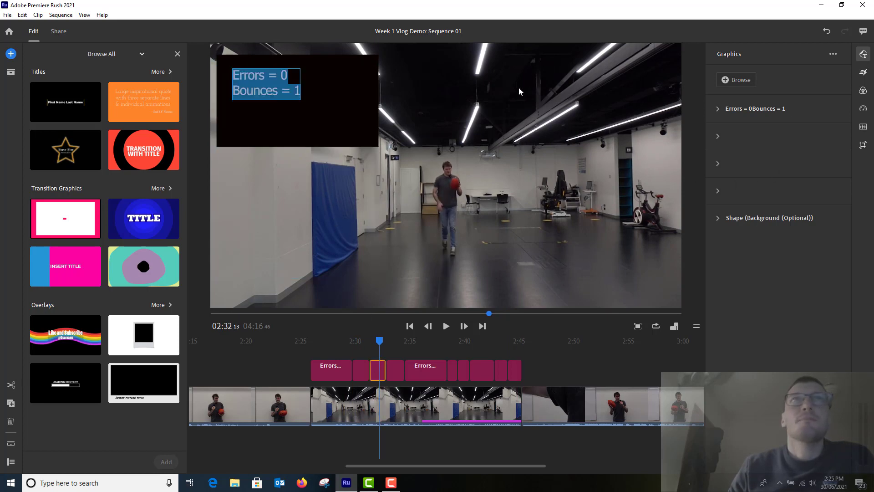
pyautogui.press('Right')
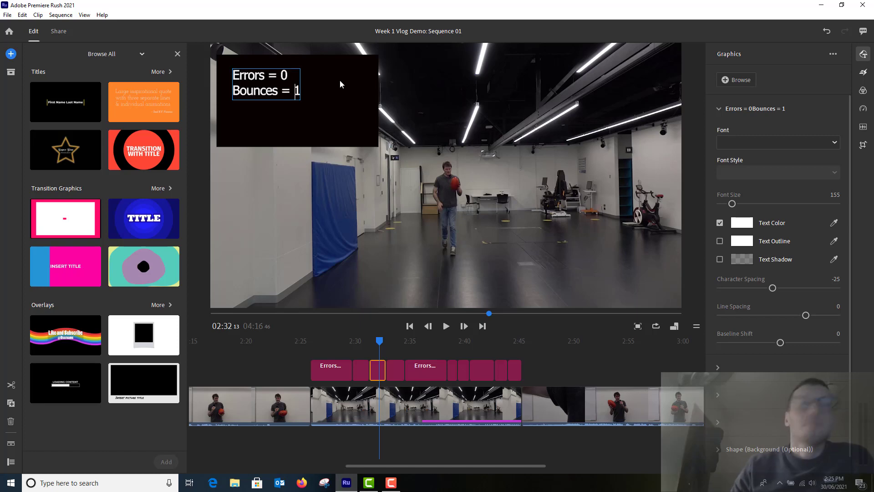
pyautogui.press('BackSpace')
pyautogui.write('2')
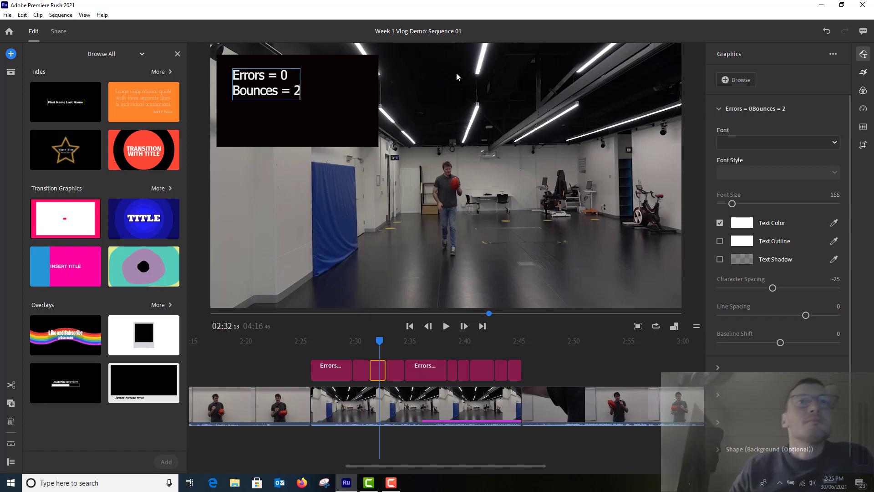
# Change the second line of the title piece between 02:32:42 and 02:34:28 to "Bounces = 3".
pyautogui.moveTo(382, 344); pyautogui.dragTo(390, 344)
pyautogui.click(396, 366)
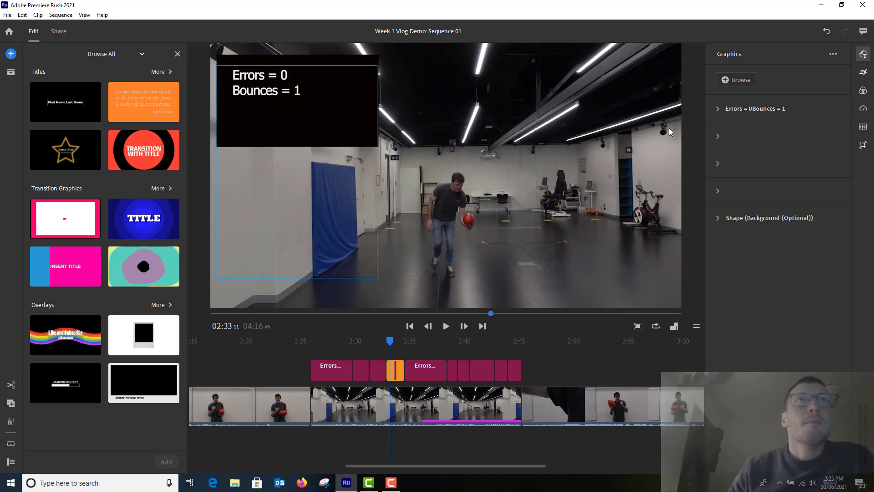
pyautogui.doubleClick(297, 92)
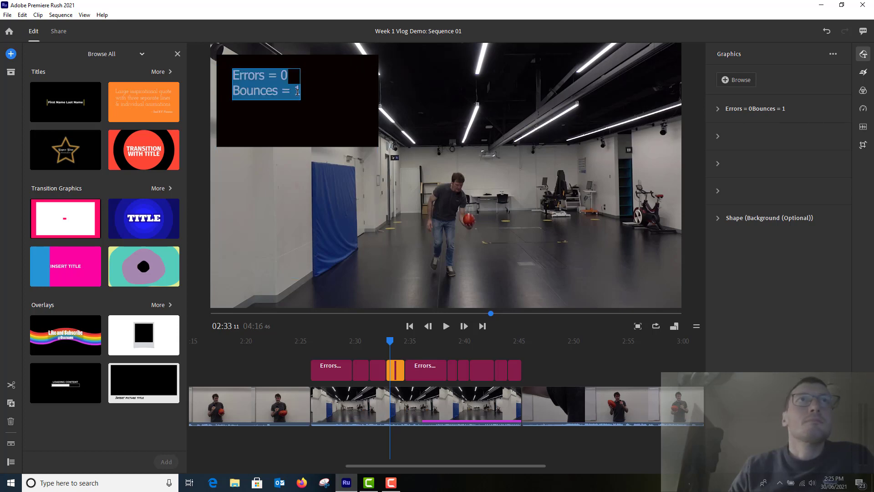
pyautogui.click(297, 92)
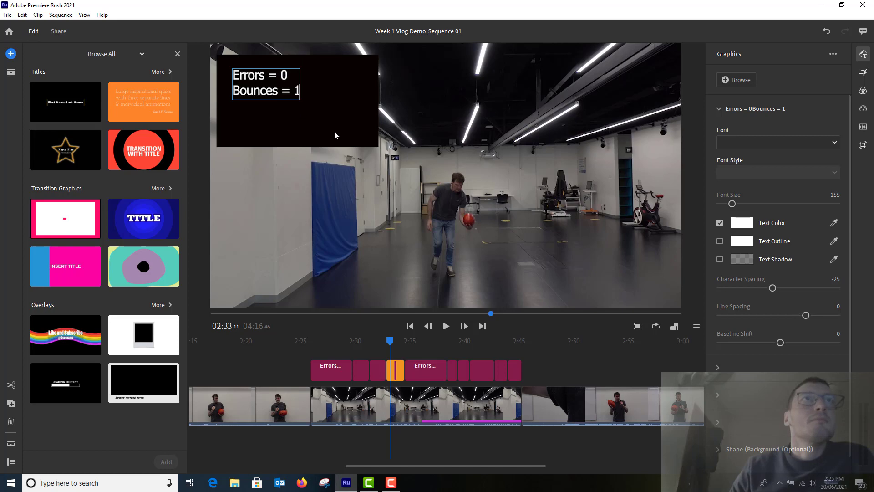
pyautogui.press('BackSpace')
pyautogui.write('3')
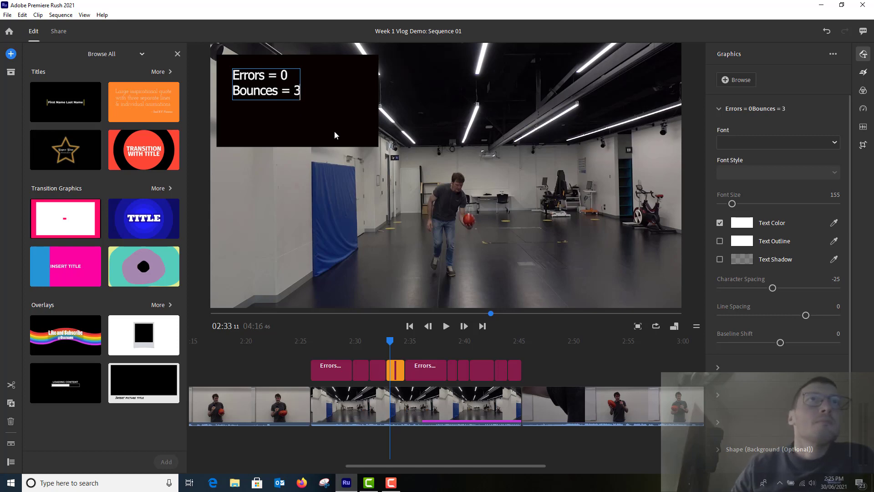
# Change the second line of the title piece between 02:34:28 and 02:38:21 to "Bounces = 4".
pyautogui.click(417, 375)
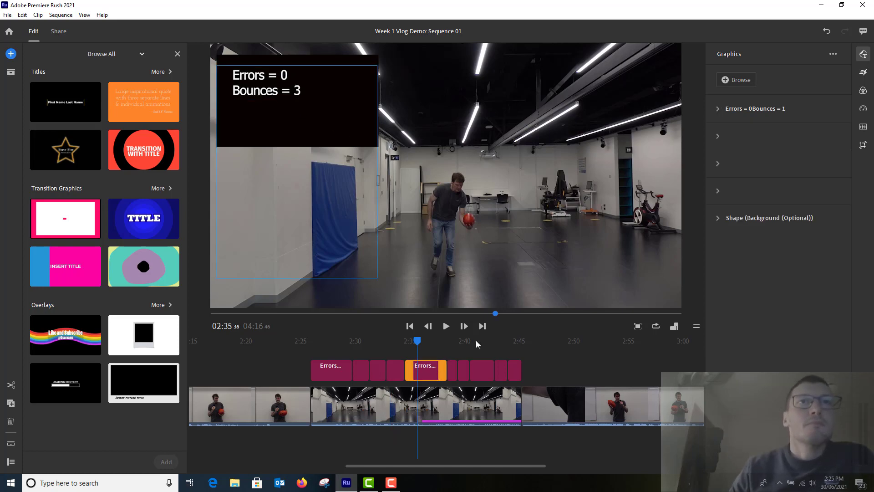
pyautogui.click(788, 109)
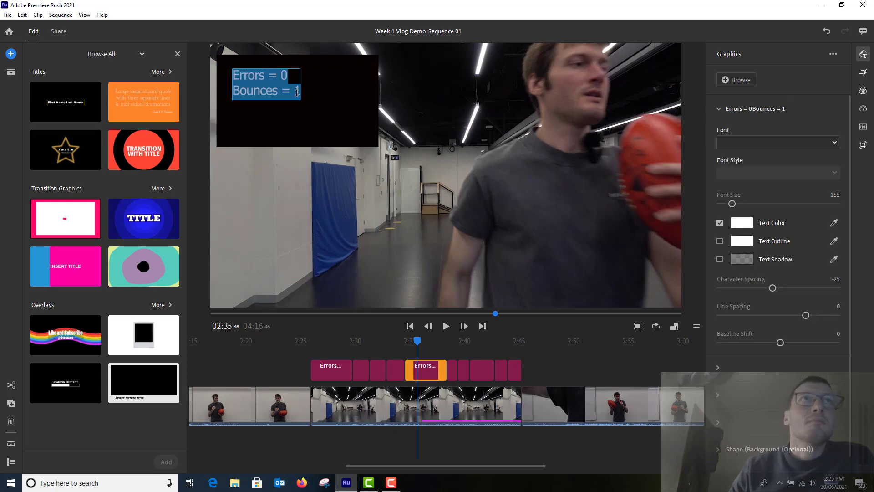
pyautogui.click(318, 82)
pyautogui.press('BackSpace')
pyautogui.write('4')
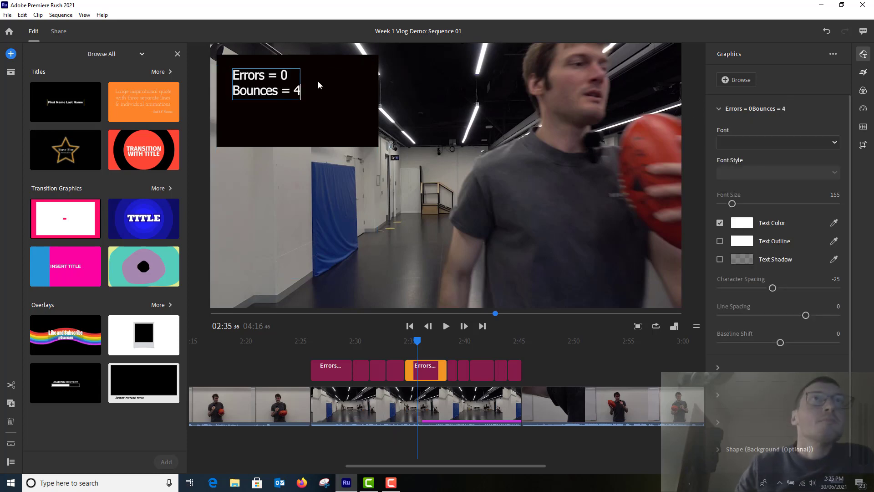
# Change the second line of the title piece between 02:38:21 and 02:39:19 to "Bounces = 5".
pyautogui.click(453, 367)
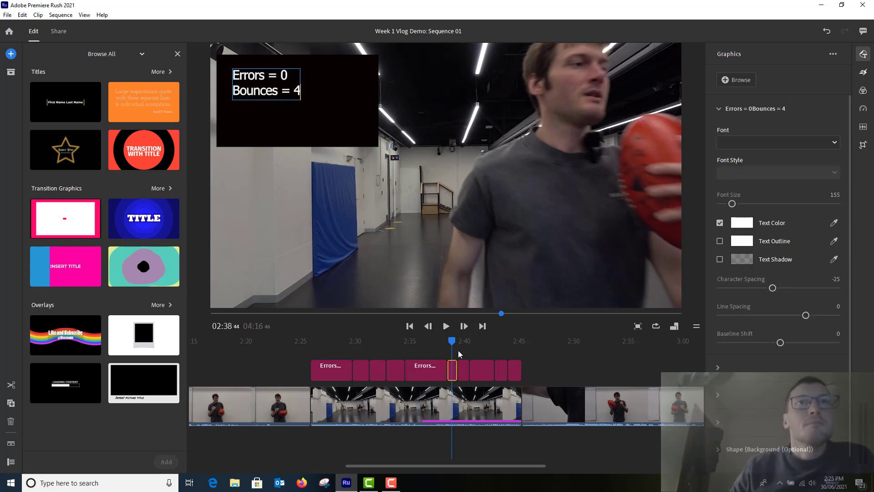
pyautogui.click(759, 110)
pyautogui.click(316, 83)
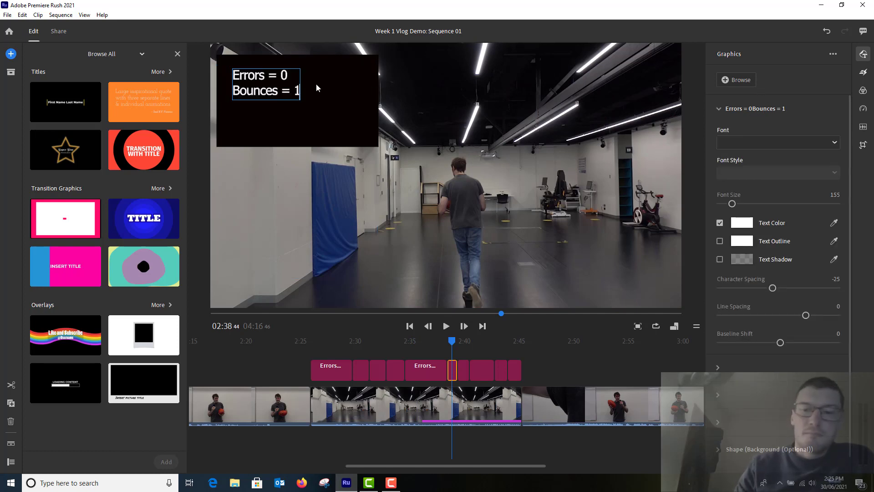
pyautogui.press('BackSpace')
pyautogui.write('5')
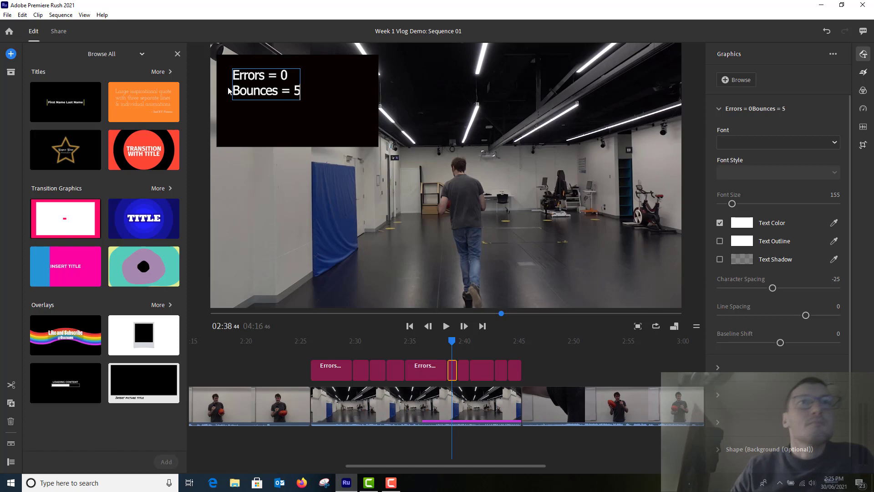
# Change the second line of the title piece between 02:39:19 and 02:40:24 to "Bounces = 6".
pyautogui.click(462, 366)
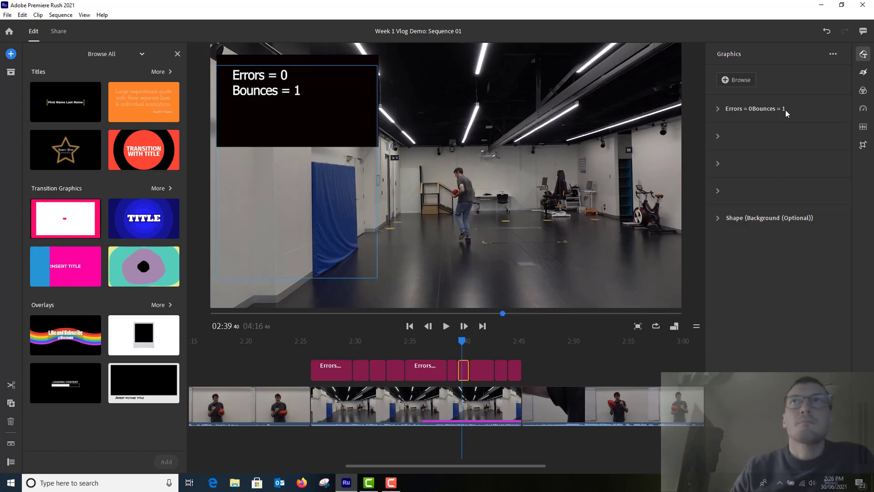
pyautogui.doubleClick(317, 74)
pyautogui.click(299, 93)
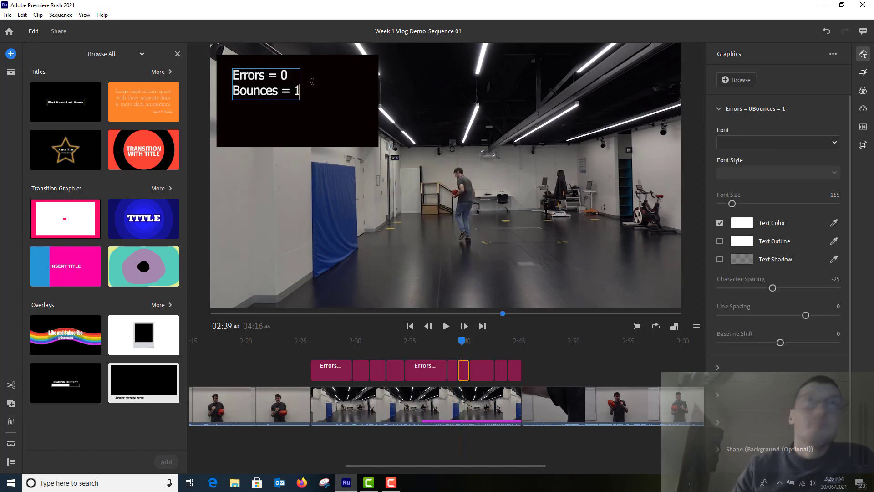
pyautogui.press('BackSpace')
pyautogui.write('6')
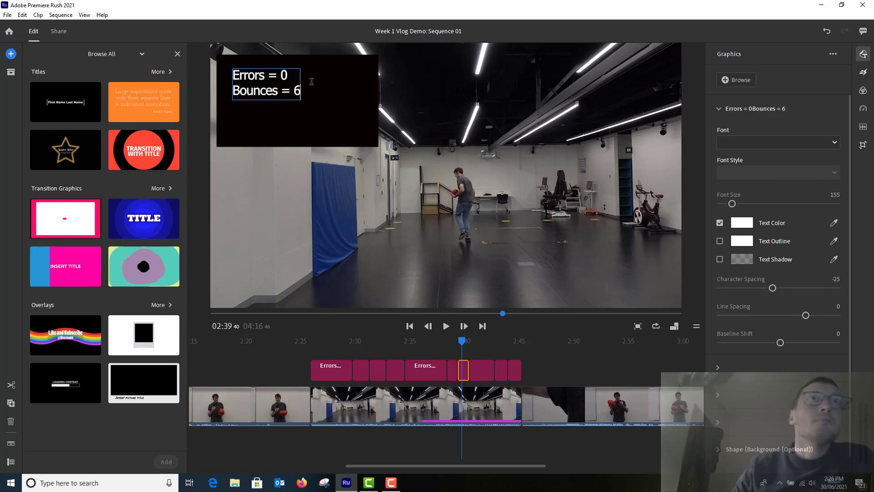
# Change the second line of the title piece between 02:40:24 and 02:42:38 to "Bounces = 7".
pyautogui.click(484, 370)
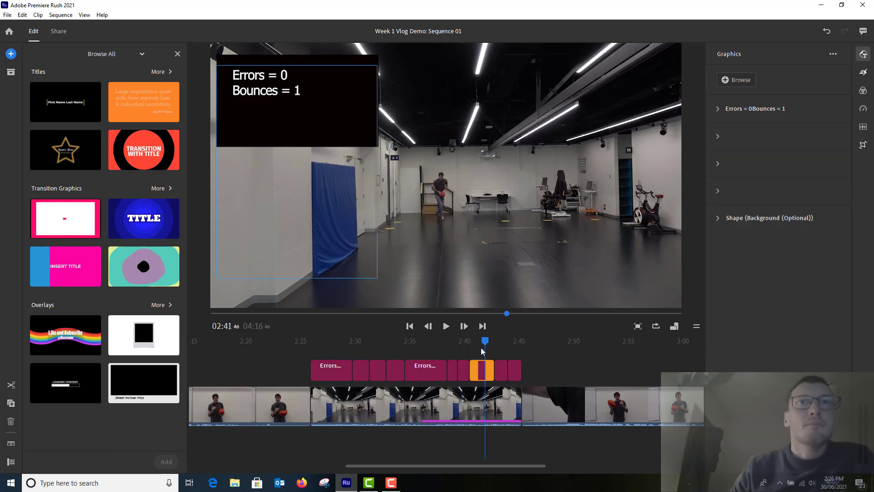
pyautogui.click(781, 109)
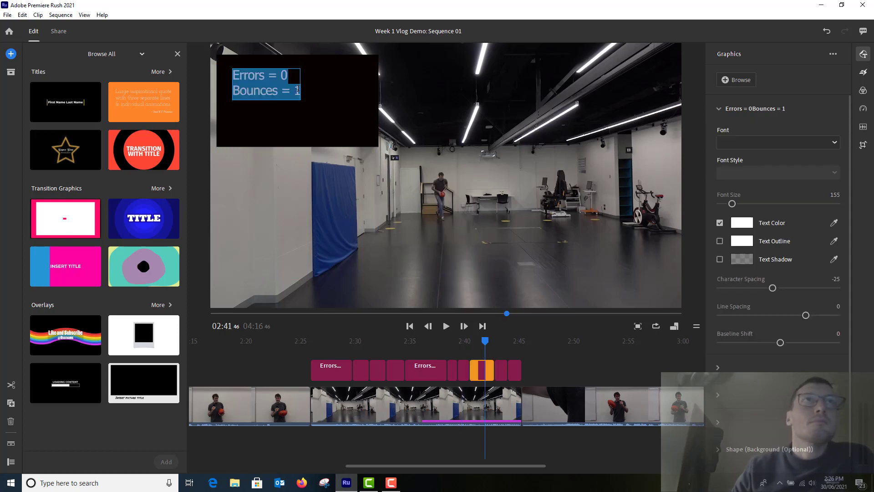
pyautogui.click(327, 95)
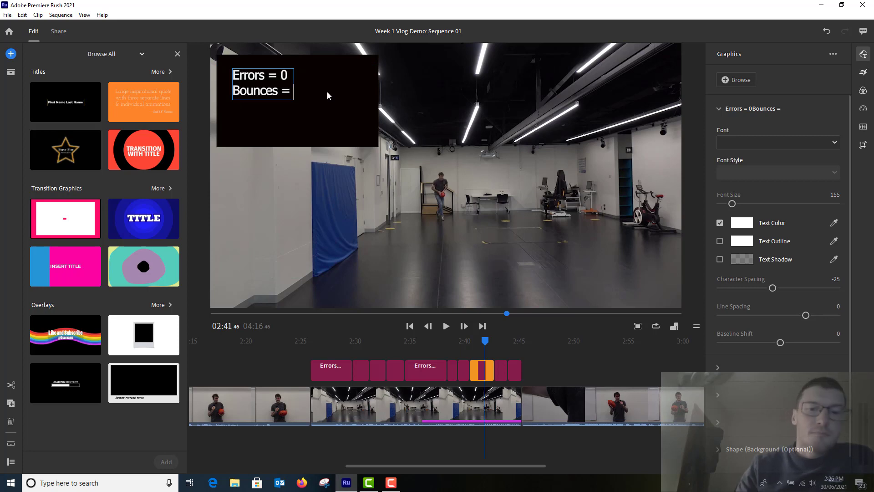
pyautogui.press('BackSpace')
pyautogui.write('7')
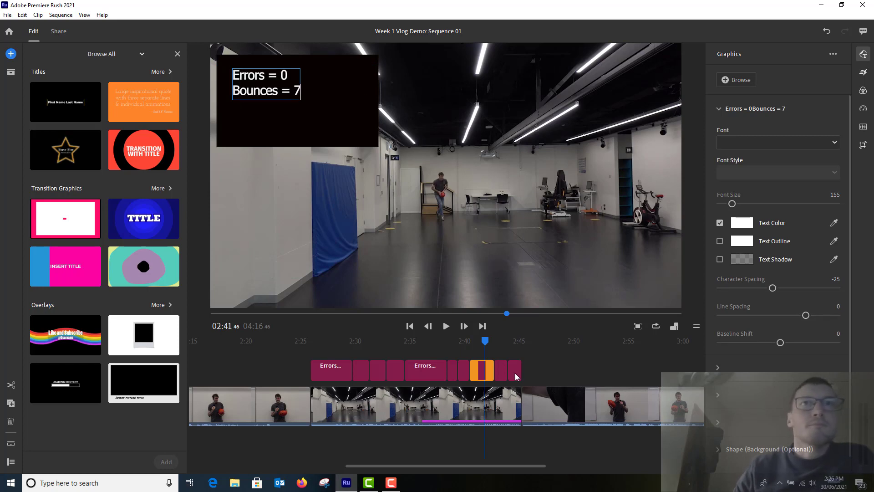
# Change the second line of the title piece between 02:42:38 and 02:43:48 to "Bounces = 8".
pyautogui.click(502, 353)
pyautogui.click(500, 368)
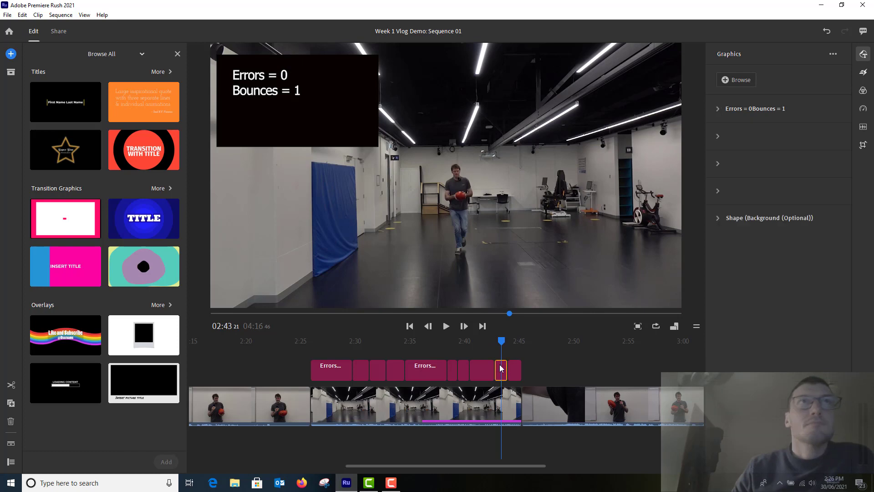
pyautogui.doubleClick(303, 83)
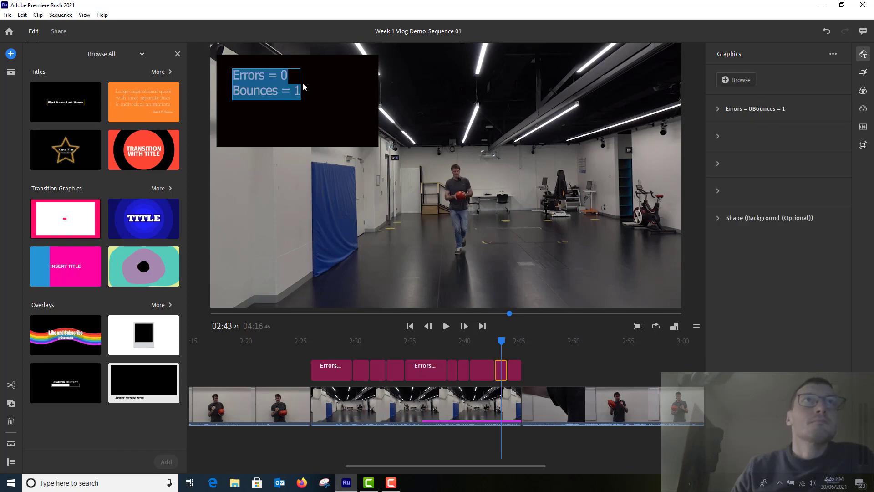
pyautogui.click(340, 133)
pyautogui.press('BackSpace')
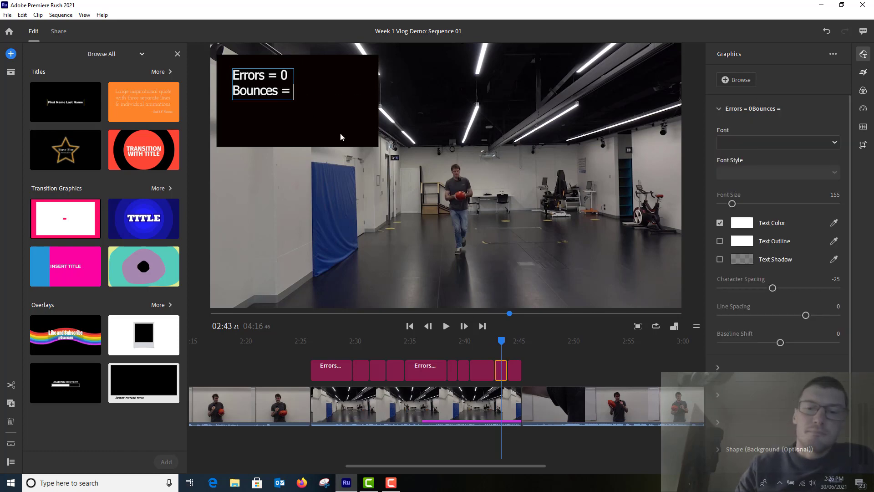
pyautogui.write('8')
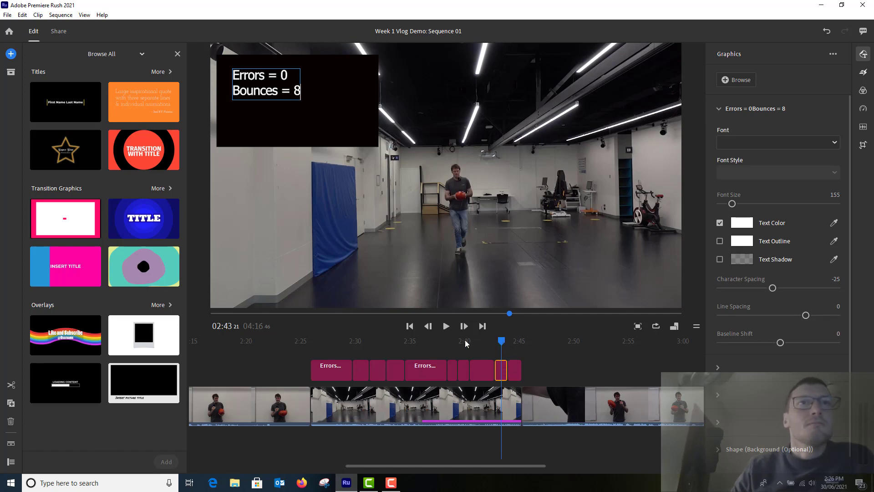
# Change the second line of the last title piece, starting at about 02:44:03, to "Bounces = 9".
pyautogui.moveTo(465, 343); pyautogui.dragTo(512, 362)
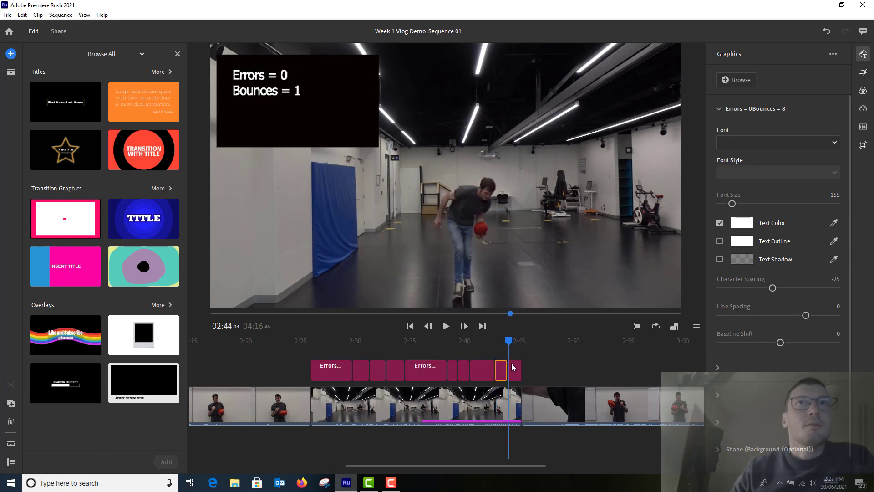
pyautogui.click(511, 362)
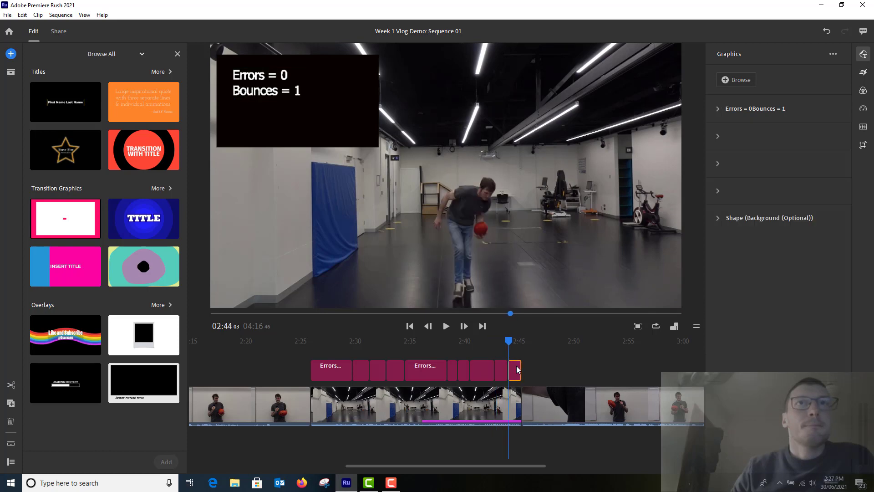
pyautogui.doubleClick(303, 90)
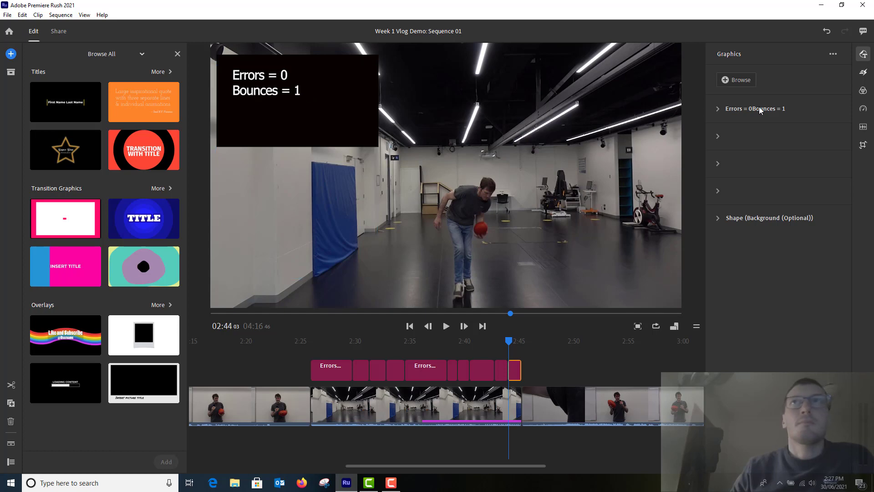
pyautogui.click(298, 89)
pyautogui.press('BackSpace')
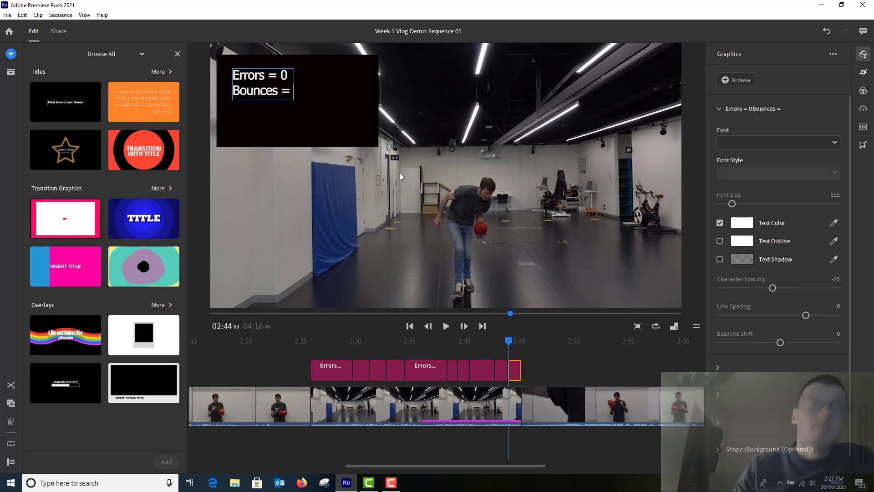
pyautogui.write('9')
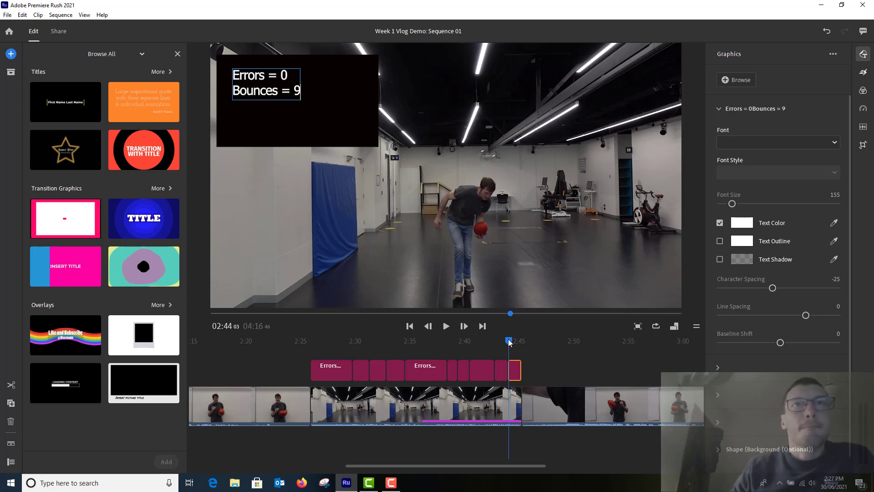
# Play back the gym clip from about 02:28 to check the error and bounce counter.
pyautogui.moveTo(509, 342); pyautogui.dragTo(522, 342)
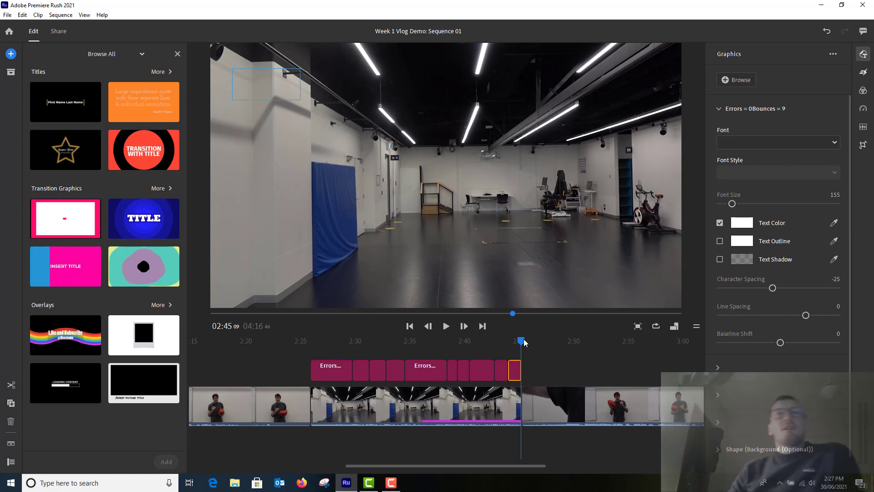
pyautogui.moveTo(521, 341); pyautogui.dragTo(341, 361)
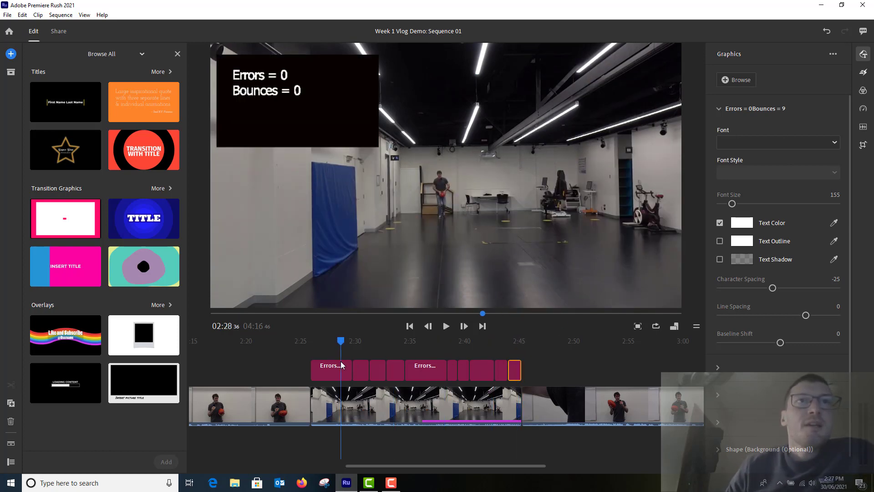
pyautogui.click(446, 326)
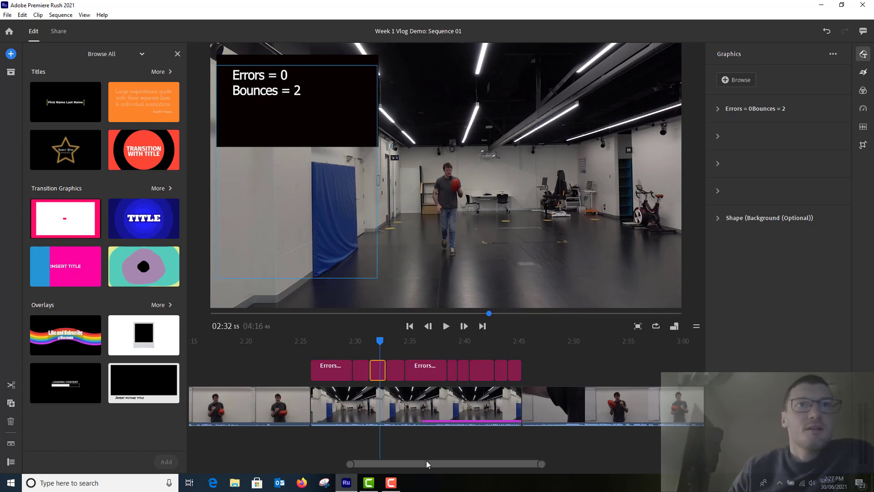
pyautogui.moveTo(426, 462)
pyautogui.mouseDown()
pyautogui.moveTo(460, 463)
pyautogui.moveTo(426, 471)
pyautogui.mouseUp()
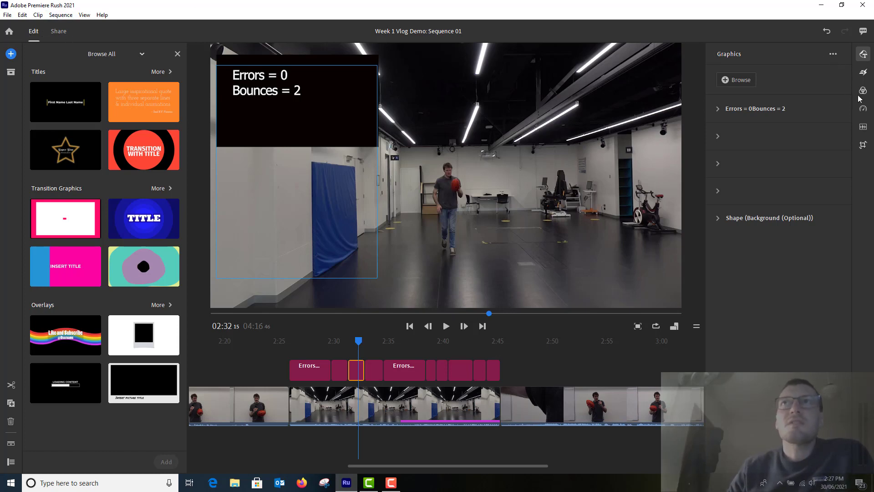
# View the available transition effects, the built-in colour presets and the sequence commands.
pyautogui.click(864, 79)
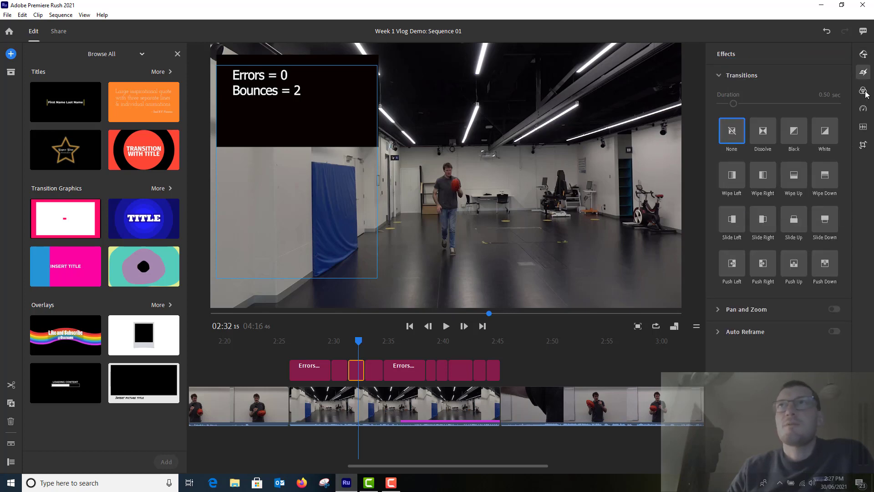
pyautogui.click(863, 93)
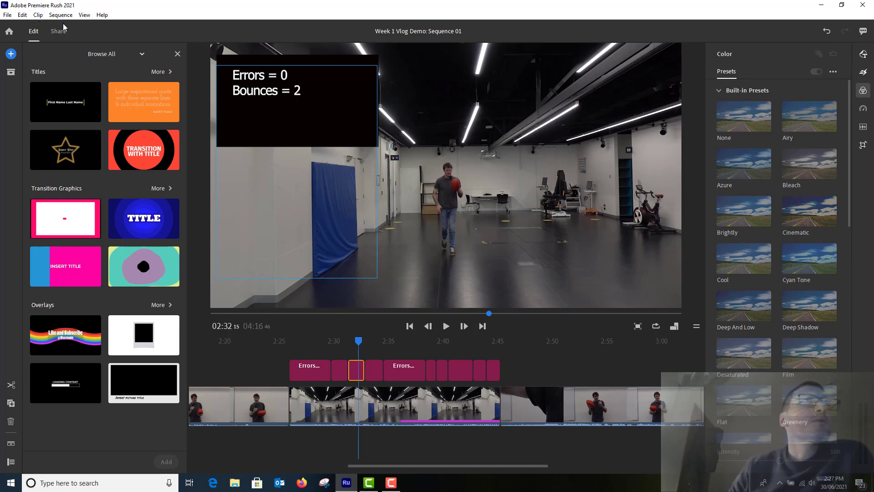
pyautogui.click(83, 16)
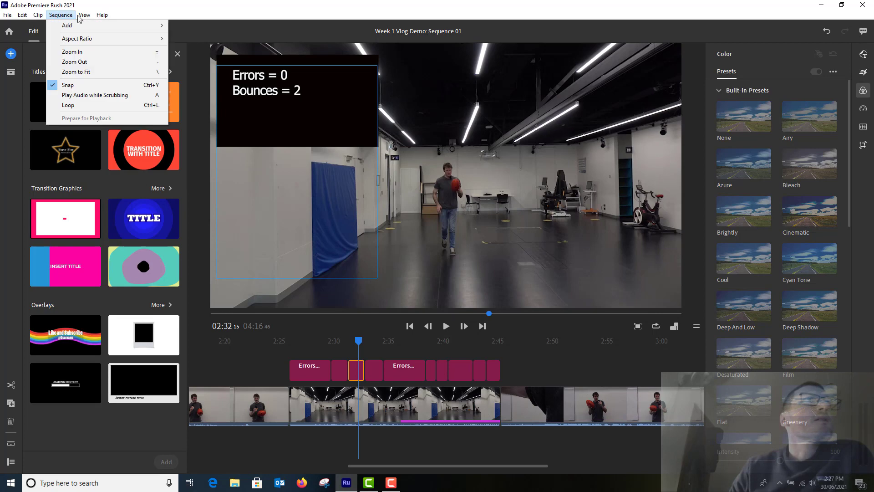
# Go to the sequence's sharing settings and preview the video from its start, skipping through to the end.
pyautogui.moveTo(35, 17)
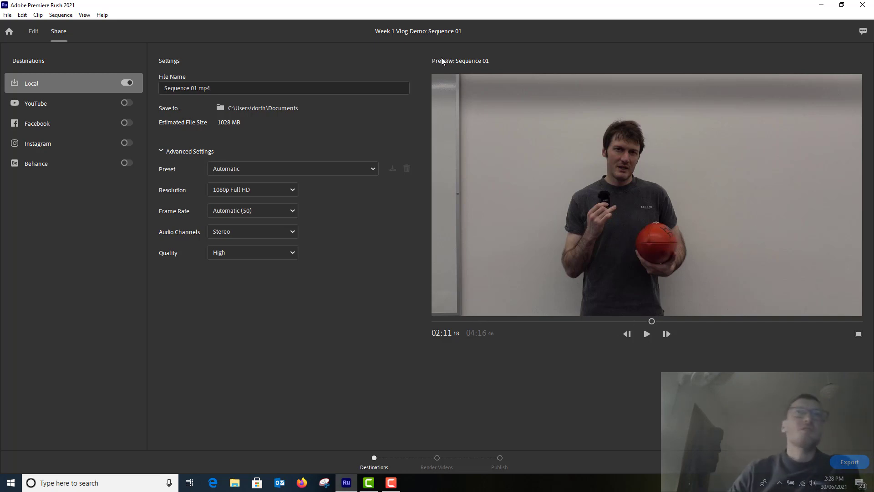
pyautogui.moveTo(650, 321); pyautogui.dragTo(438, 329)
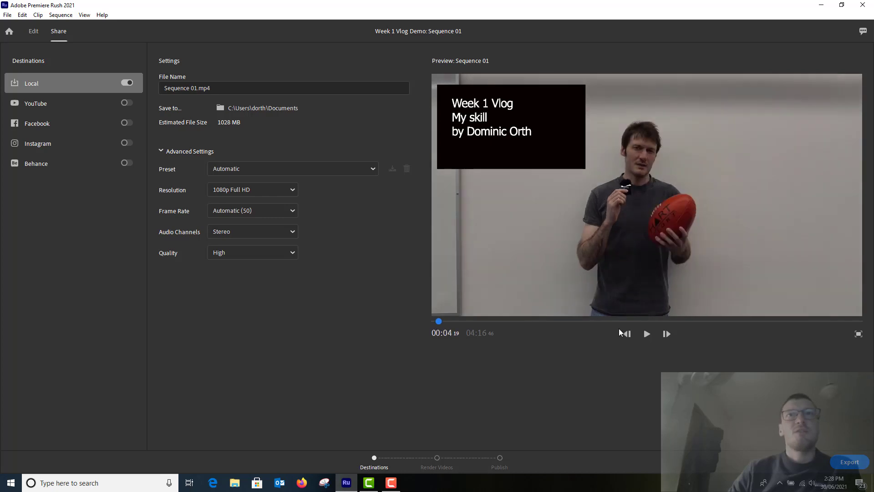
pyautogui.moveTo(439, 322); pyautogui.dragTo(429, 323)
pyautogui.click(646, 334)
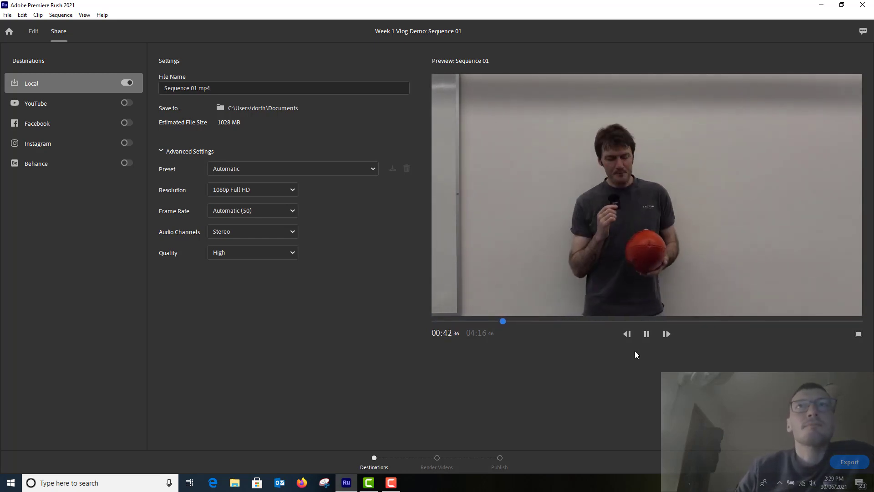
pyautogui.click(511, 321)
pyautogui.moveTo(513, 324); pyautogui.dragTo(862, 321)
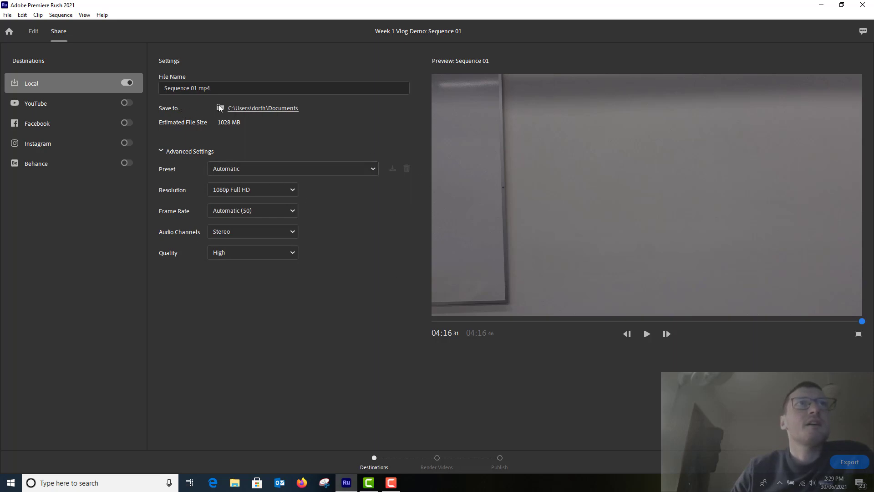
# Name the export file "Week 1 Vlog Done".
pyautogui.click(202, 89)
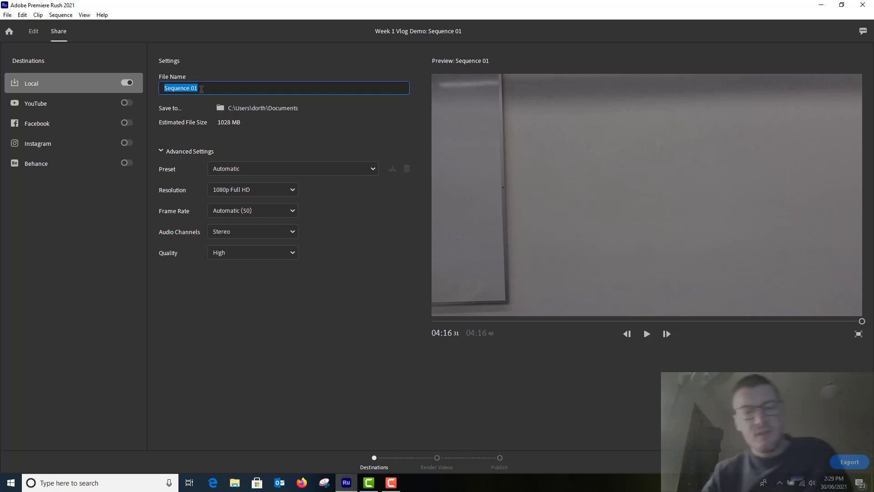
pyautogui.write('Week ')
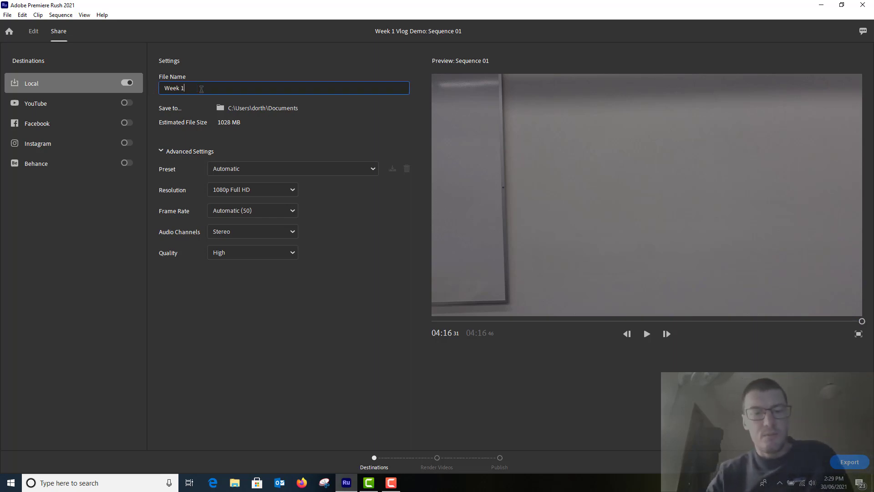
pyautogui.write('1 Vlog')
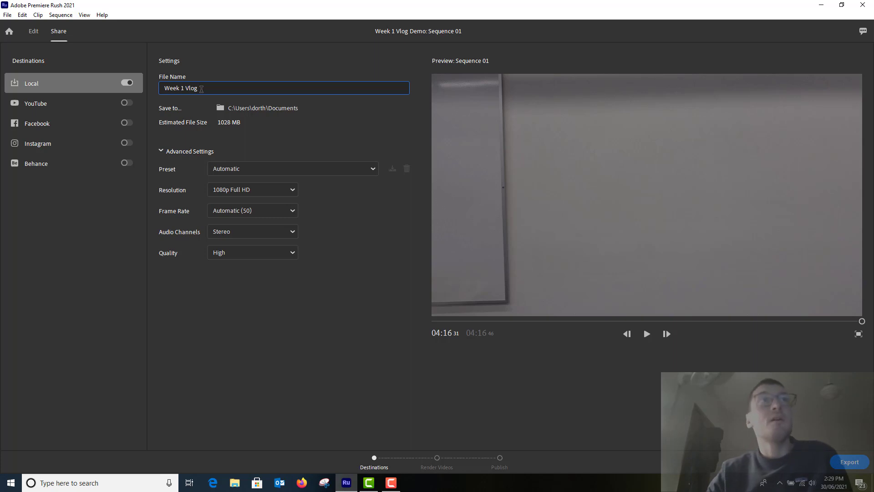
pyautogui.write(' Done')
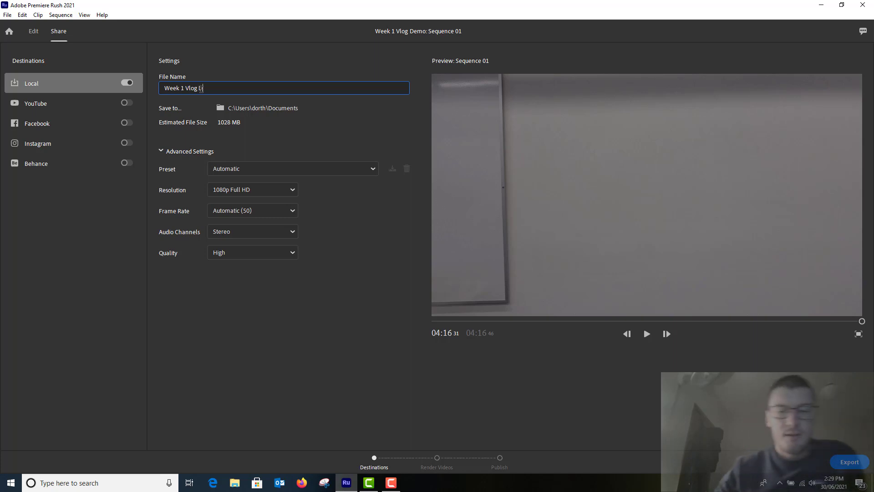
# Browse for an export location and select the how2useAdobeRushVlogMCL folder inside demoRush.
pyautogui.click(248, 108)
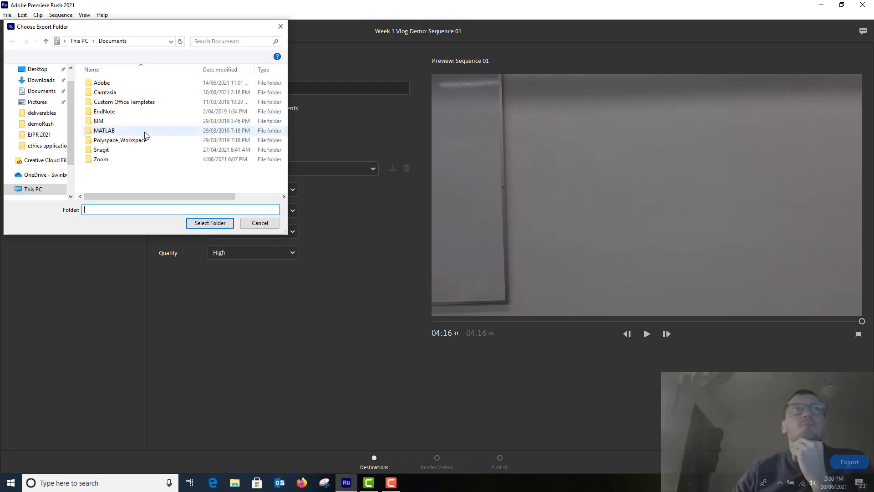
pyautogui.click(40, 125)
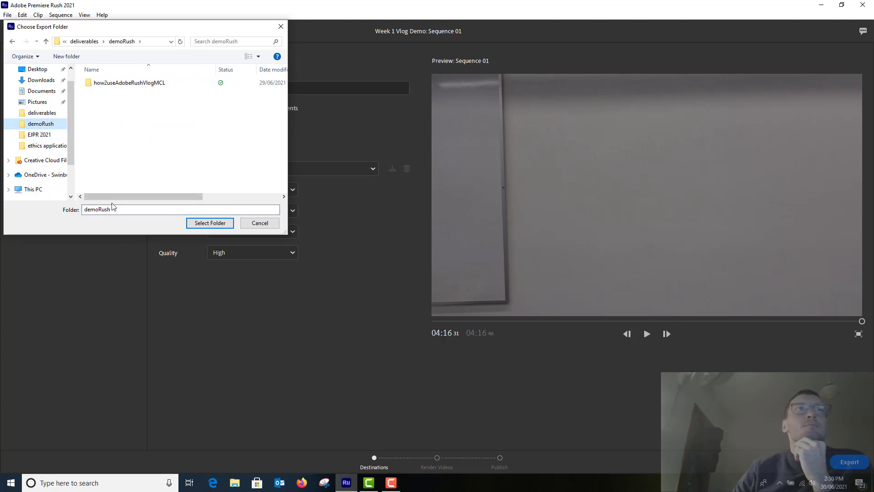
pyautogui.click(151, 84)
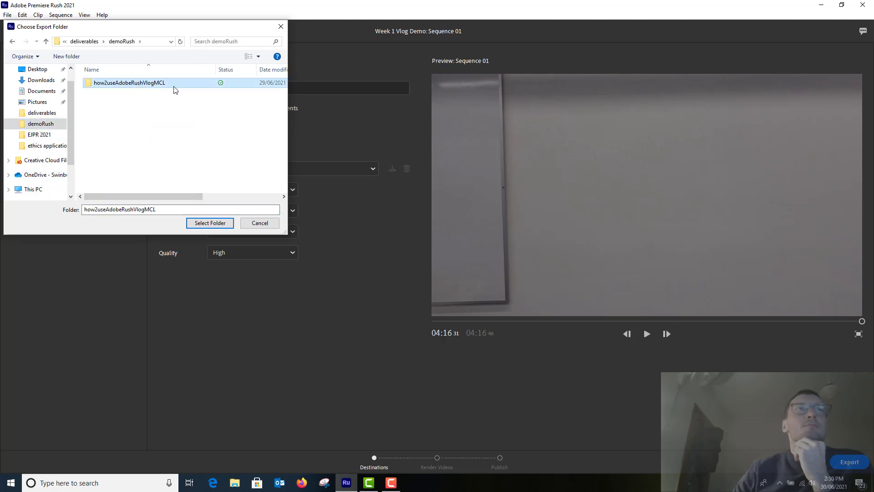
# Try to use how2useAdobeRushVlogMCL_1 as the export folder.
pyautogui.click(161, 209)
pyautogui.write('_')
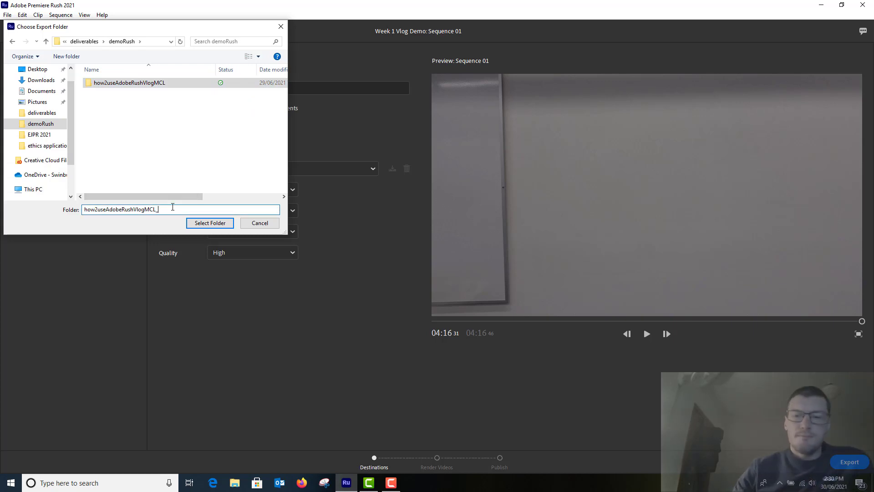
pyautogui.write('1')
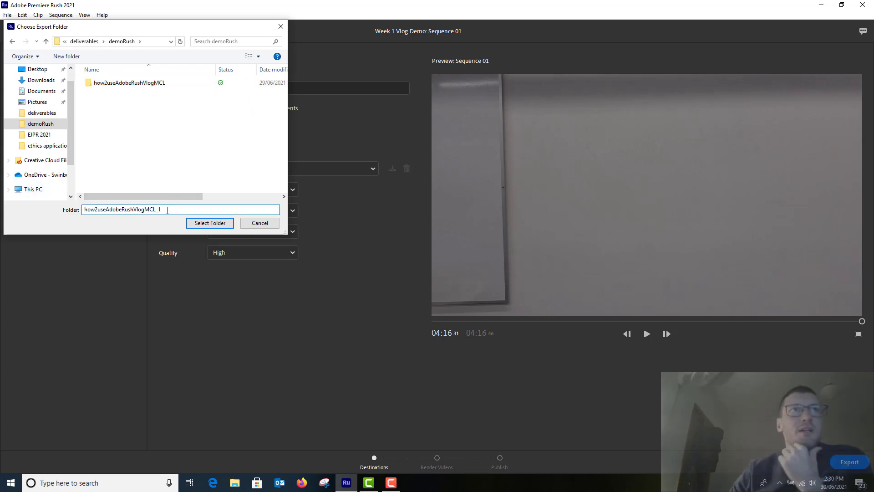
pyautogui.click(206, 224)
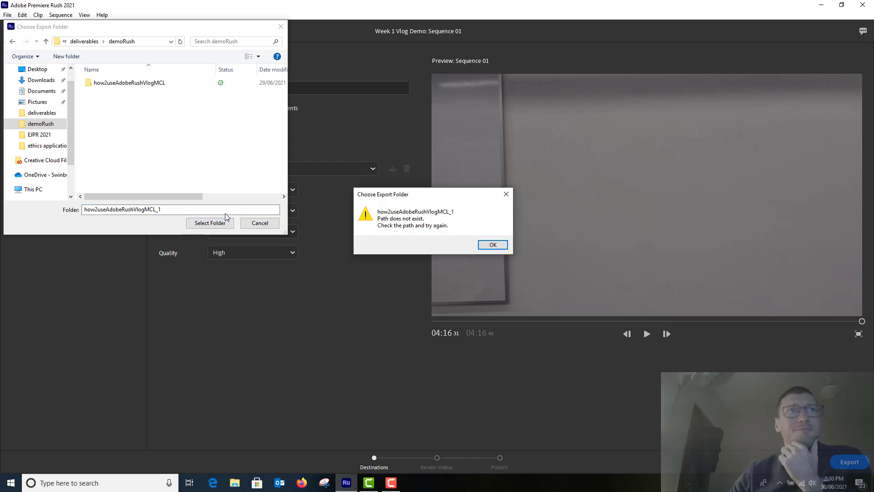
pyautogui.click(493, 245)
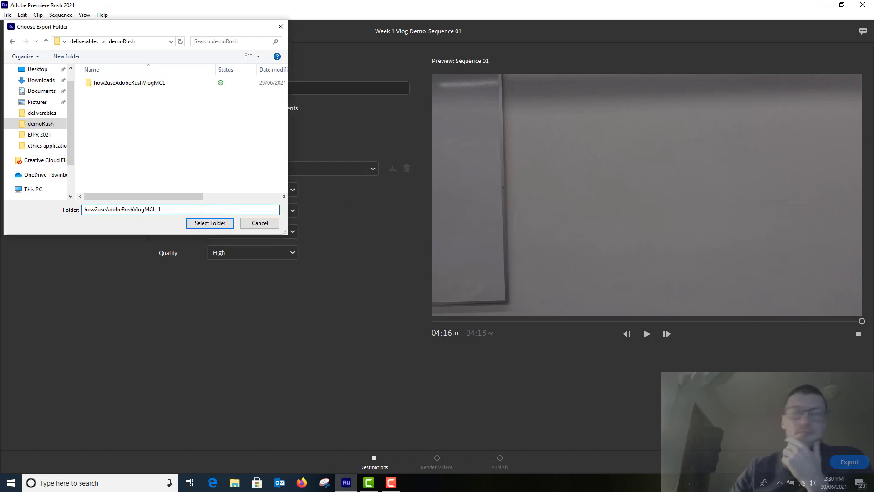
# Set the existing how2useAdobeRushVlogMCL folder as the export location and export the video locally.
pyautogui.click(157, 84)
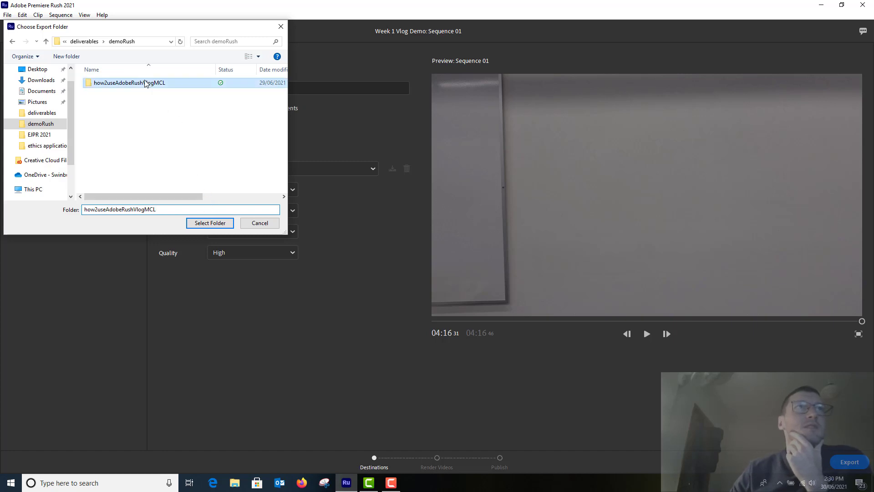
pyautogui.click(206, 224)
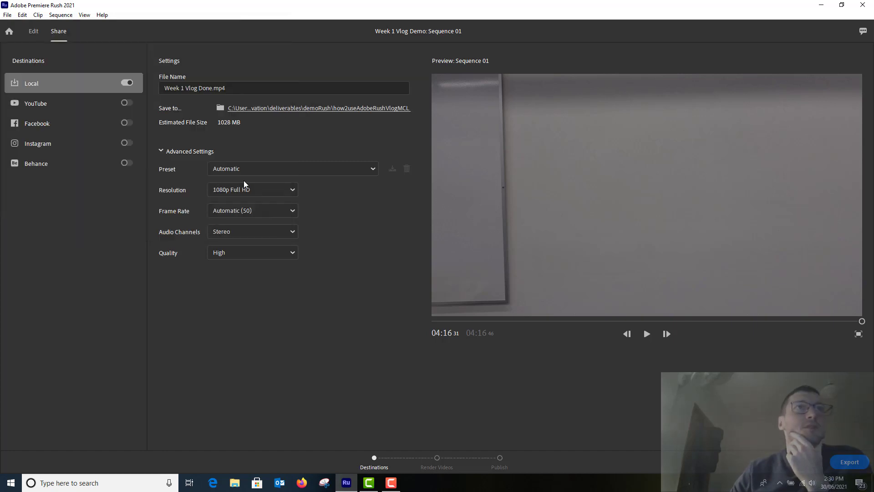
pyautogui.click(857, 465)
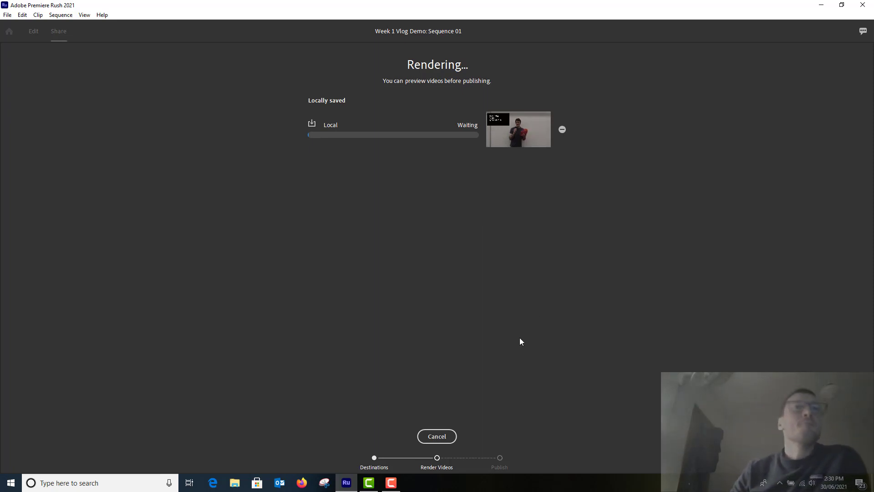
pyautogui.click(392, 485)
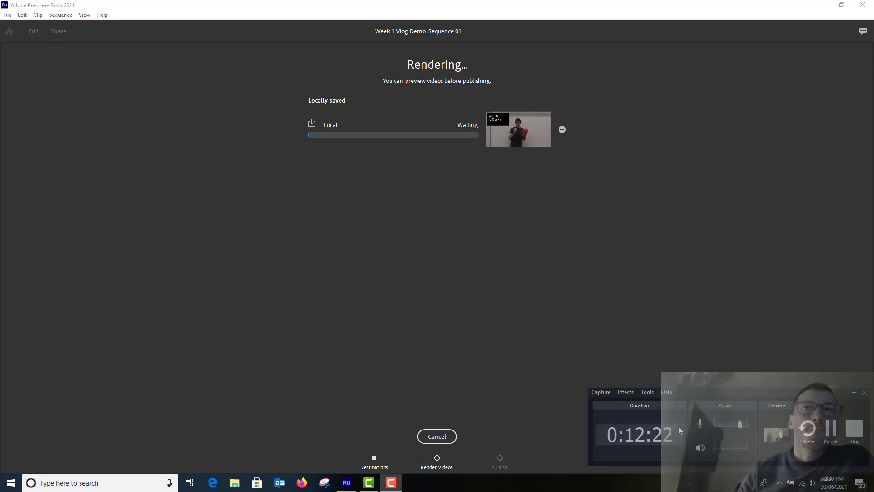
pyautogui.click(857, 433)
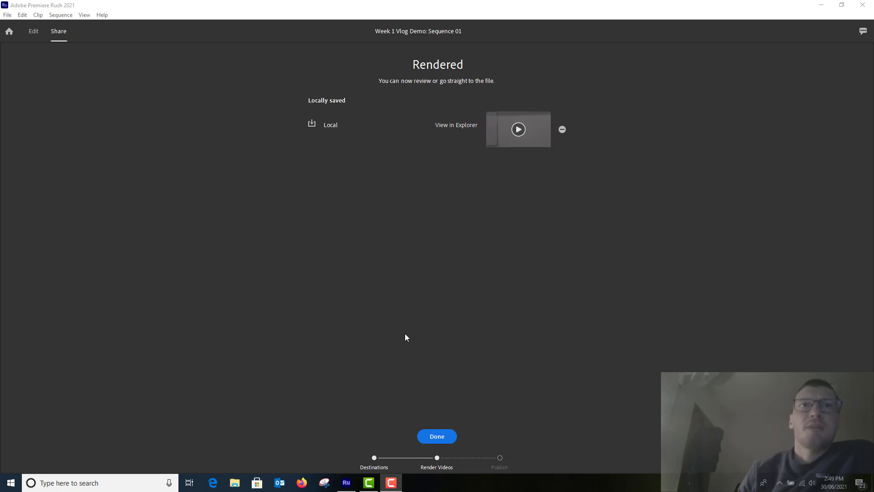
# Finish the completed render, switch to File Explorer and open the how2useAdobeRushVlogMCL folder to locate the exported video.
pyautogui.click(439, 436)
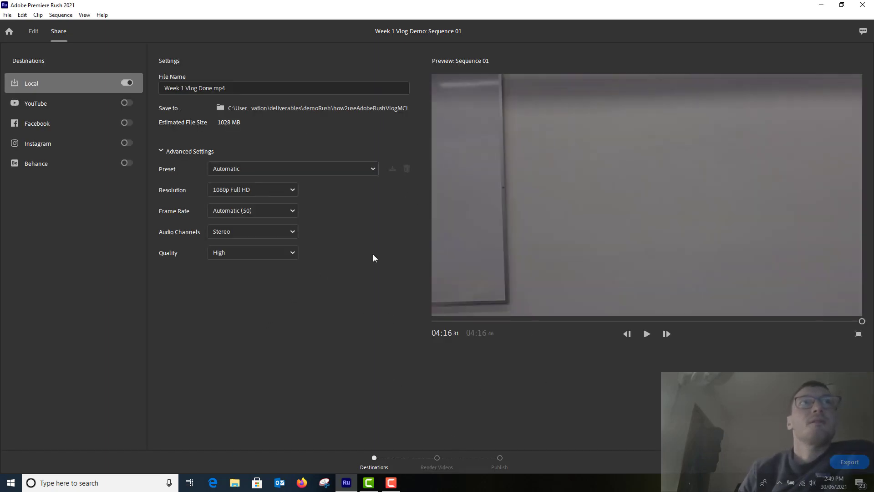
pyautogui.click(821, 8)
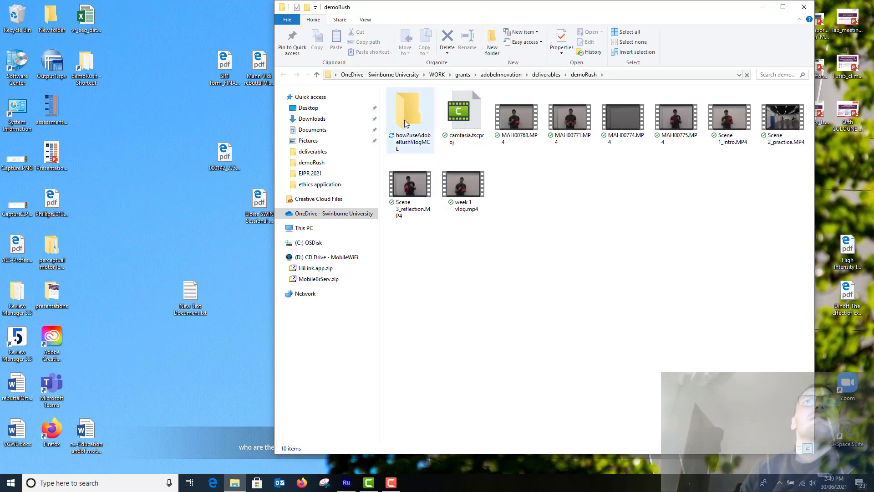
pyautogui.click(405, 109)
pyautogui.doubleClick(407, 111)
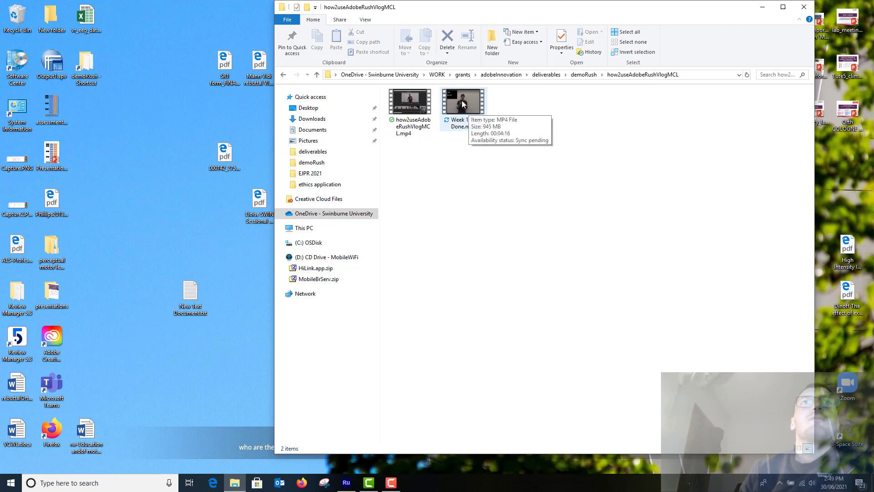
# Play the exported Week 1 Vlog Done.mp4, pause it, check its final frame and minimize the player.
pyautogui.click(474, 110)
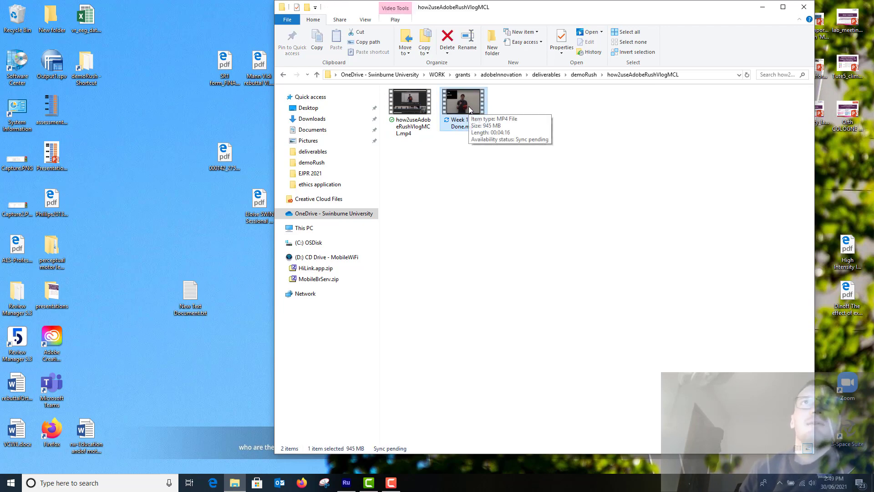
pyautogui.doubleClick(479, 105)
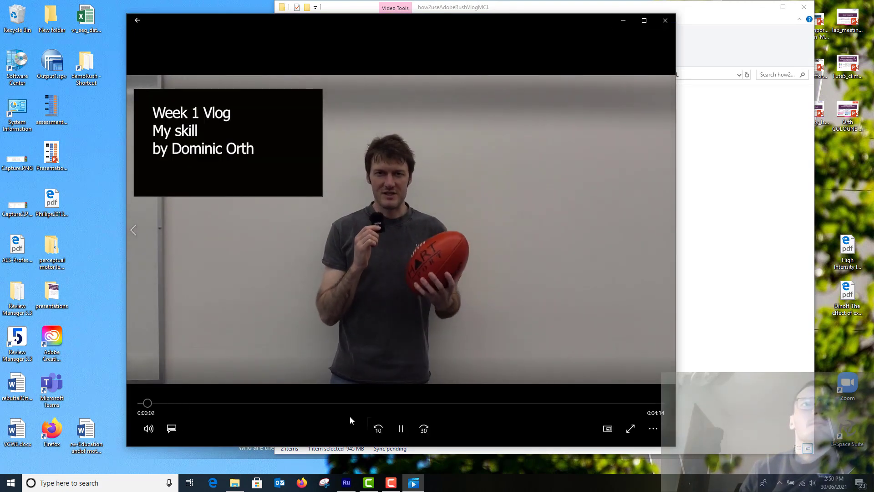
pyautogui.click(400, 428)
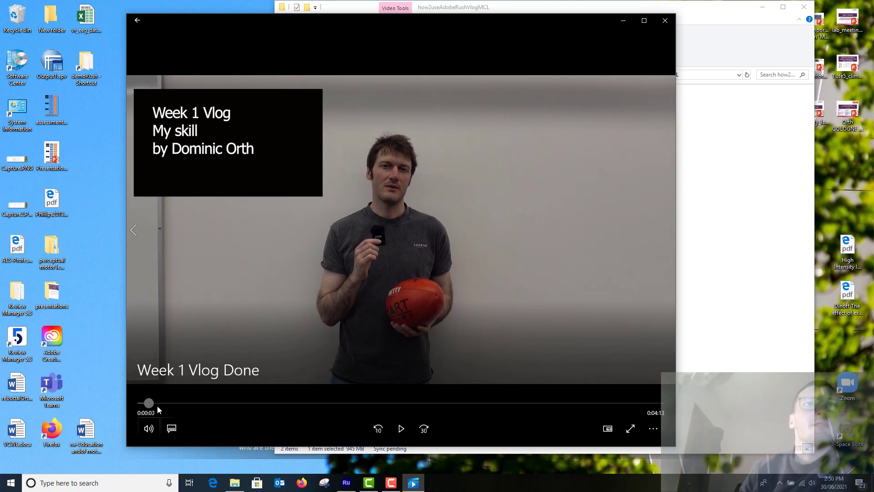
pyautogui.moveTo(151, 403); pyautogui.dragTo(659, 402)
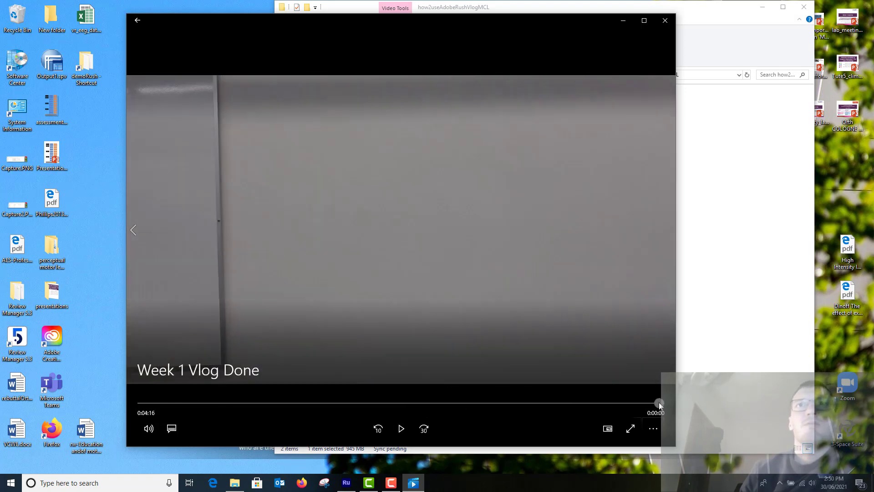
pyautogui.click(623, 20)
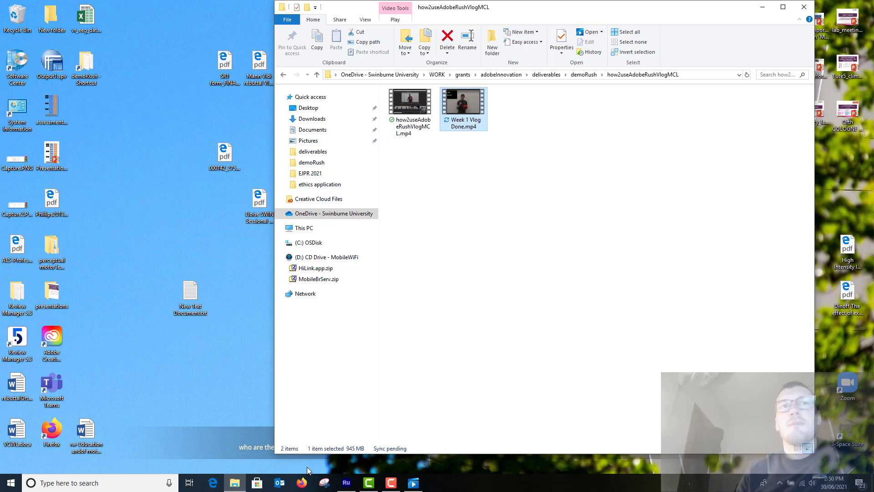
# Switch to Firefox and start a new video upload on YouTube.
pyautogui.click(302, 481)
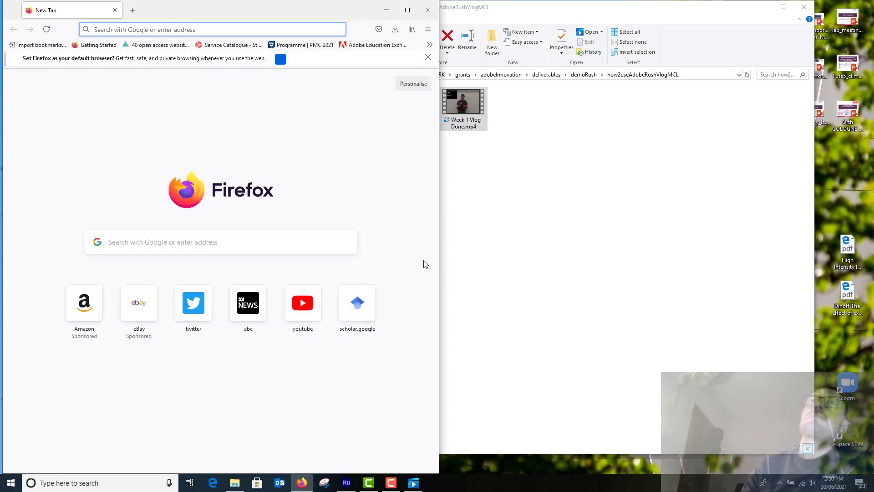
pyautogui.click(406, 15)
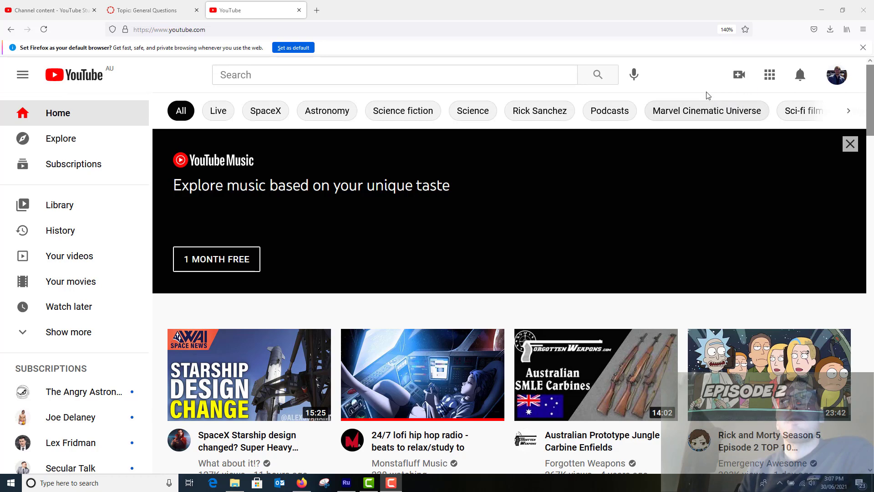
pyautogui.click(739, 74)
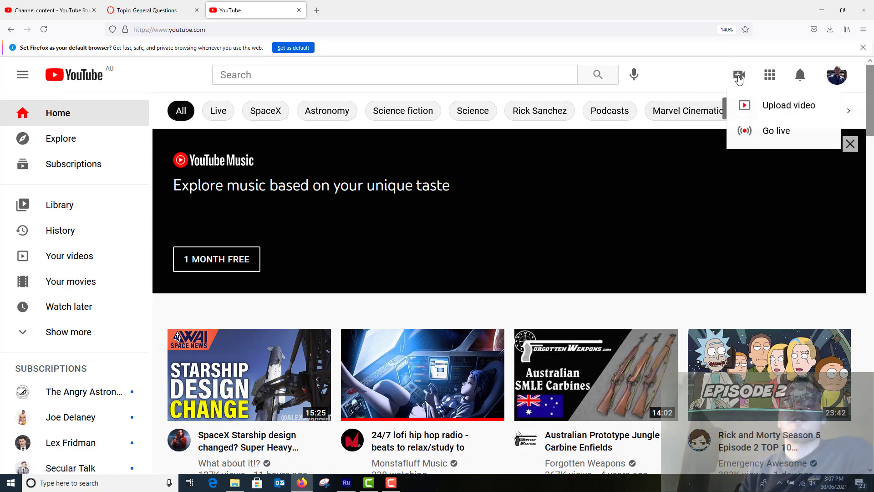
pyautogui.click(794, 111)
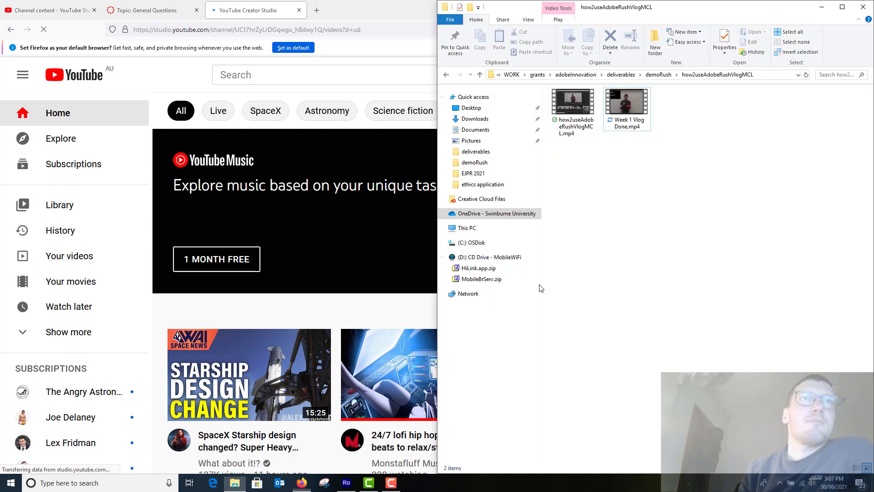
# Arrange File Explorer and the browser side by side and upload Week 1 Vlog Done.mp4 to YouTube Studio.
pyautogui.click(235, 483)
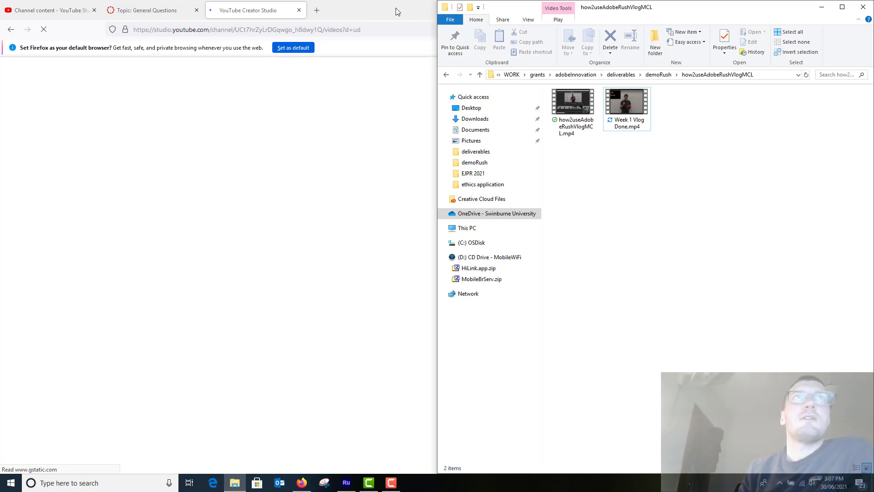
pyautogui.moveTo(385, 12); pyautogui.dragTo(1, 132)
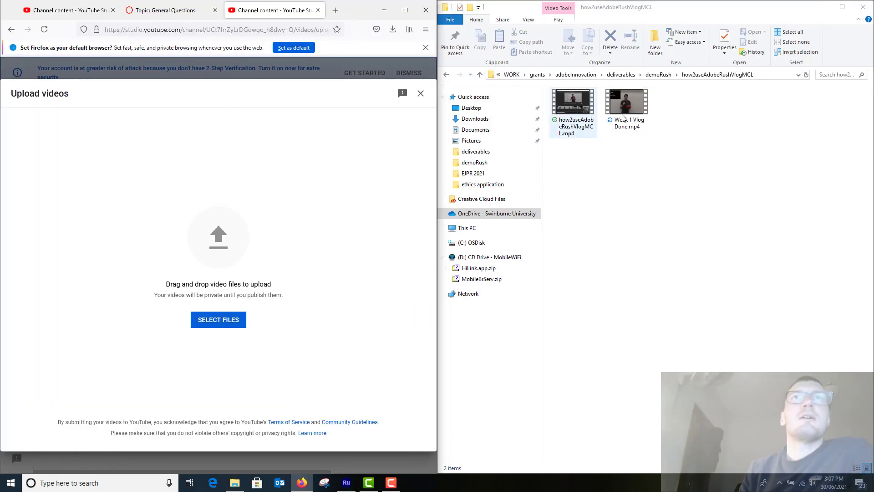
pyautogui.moveTo(623, 118); pyautogui.dragTo(242, 259)
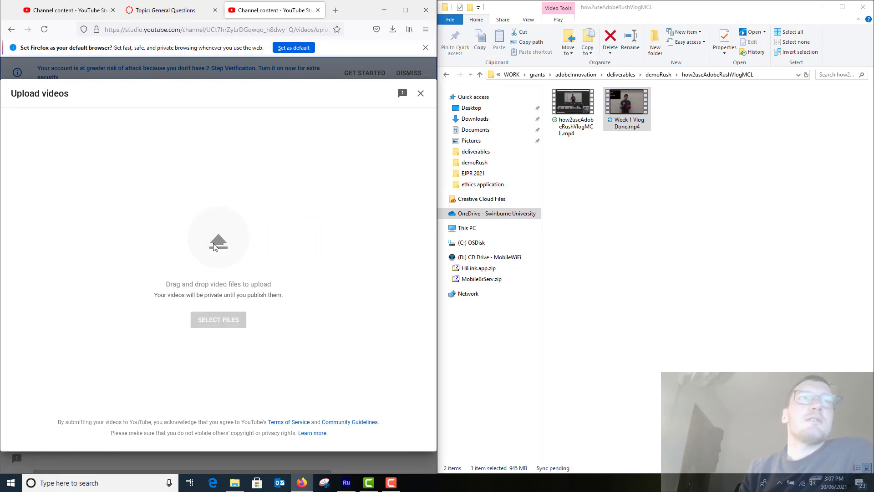
pyautogui.click(407, 10)
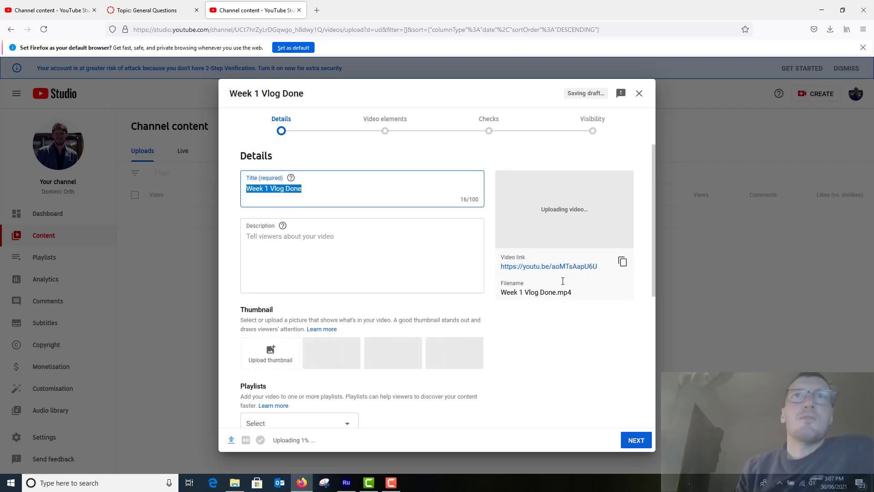
# Change the video title to "Week 1 Vlog - bouncing an AFL footy for the first time".
pyautogui.click(318, 191)
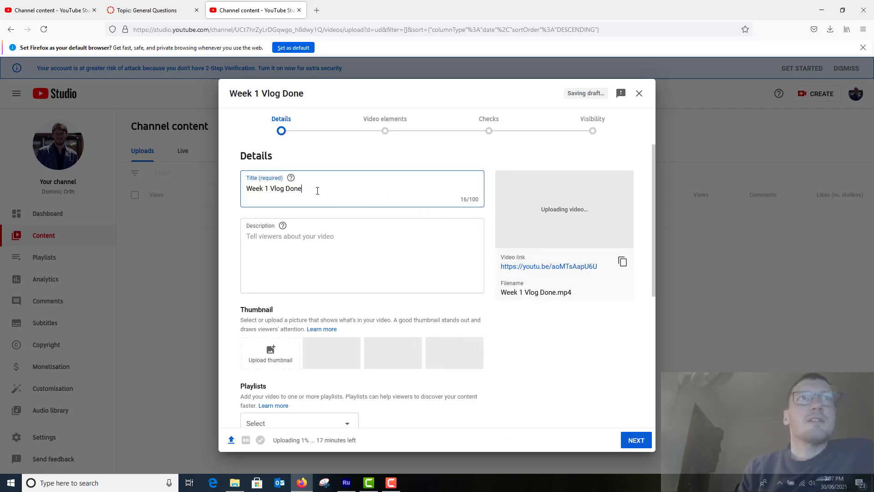
pyautogui.doubleClick(296, 188)
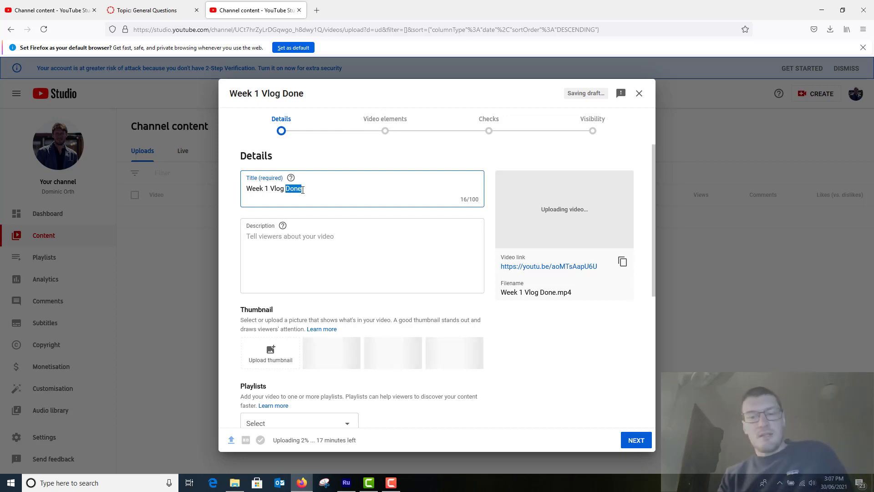
pyautogui.write('- bouncing an')
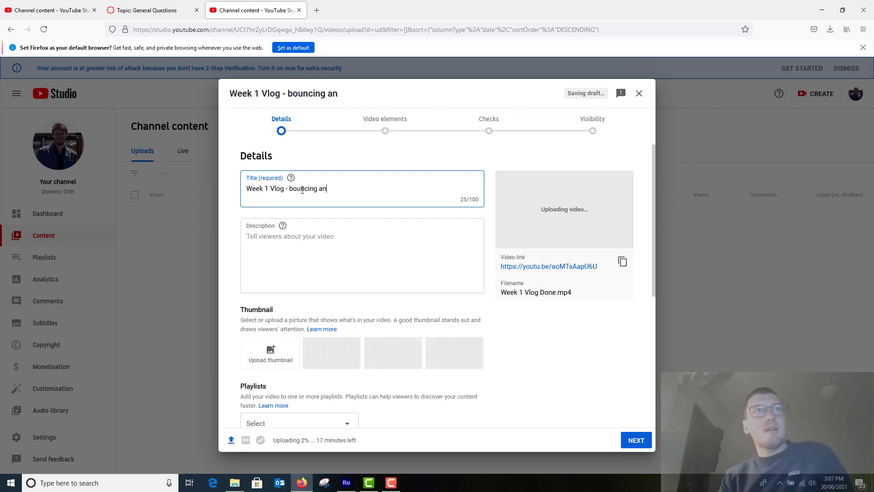
pyautogui.write(' AF')
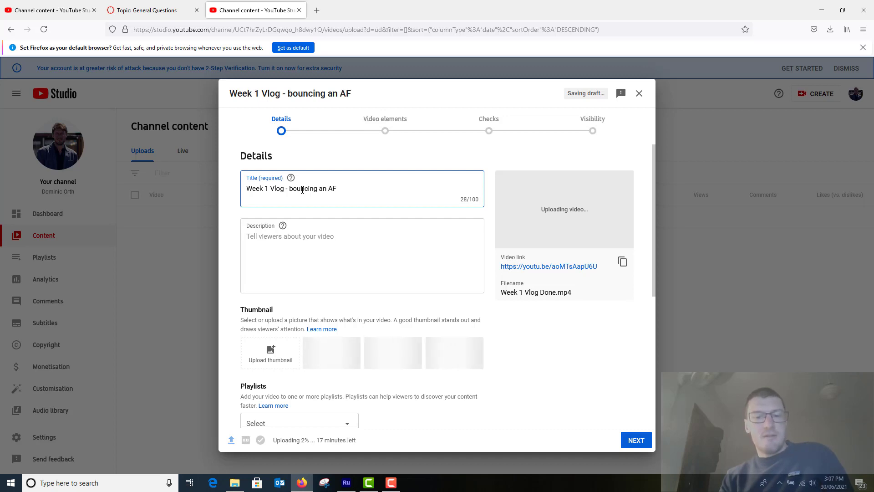
pyautogui.write('L footy ')
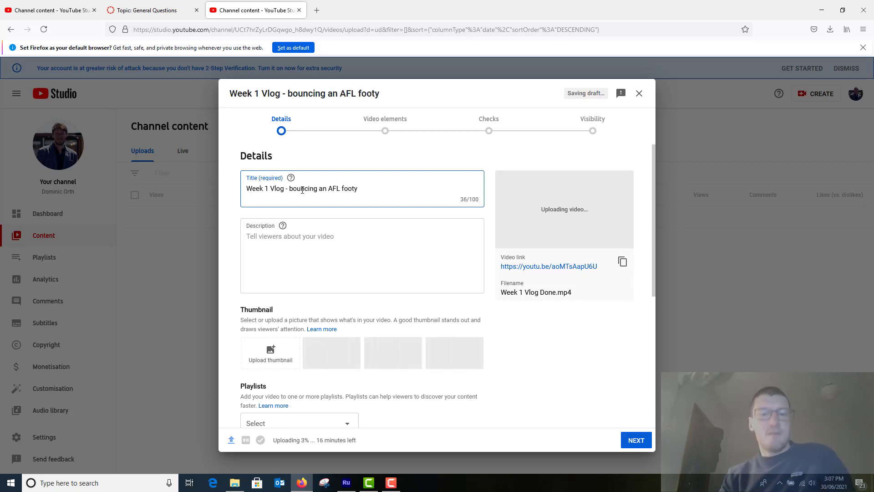
pyautogui.write('for the f')
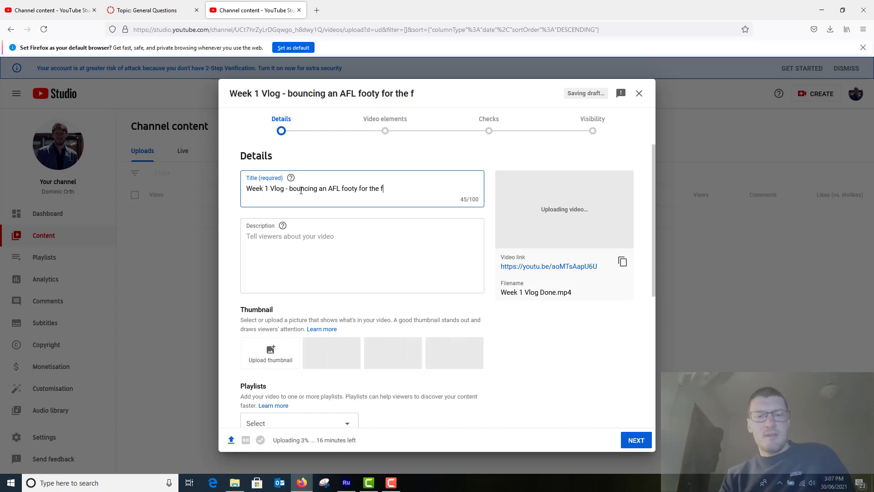
pyautogui.write('irst time')
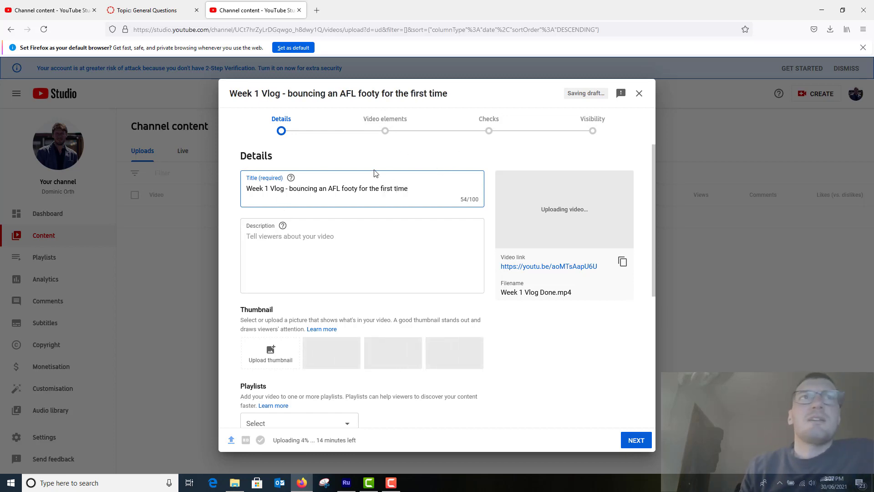
pyautogui.click(327, 245)
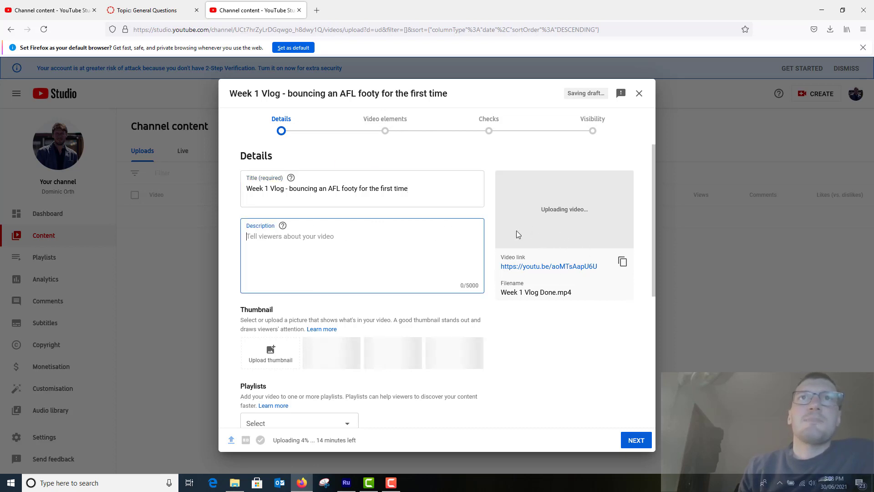
# Copy the uploaded video's link from its details page.
pyautogui.moveTo(503, 268)
pyautogui.mouseDown()
pyautogui.moveTo(608, 269)
pyautogui.moveTo(585, 285)
pyautogui.moveTo(554, 270)
pyautogui.moveTo(519, 268)
pyautogui.mouseUp()
pyautogui.click(591, 275)
pyautogui.rightClick(541, 268)
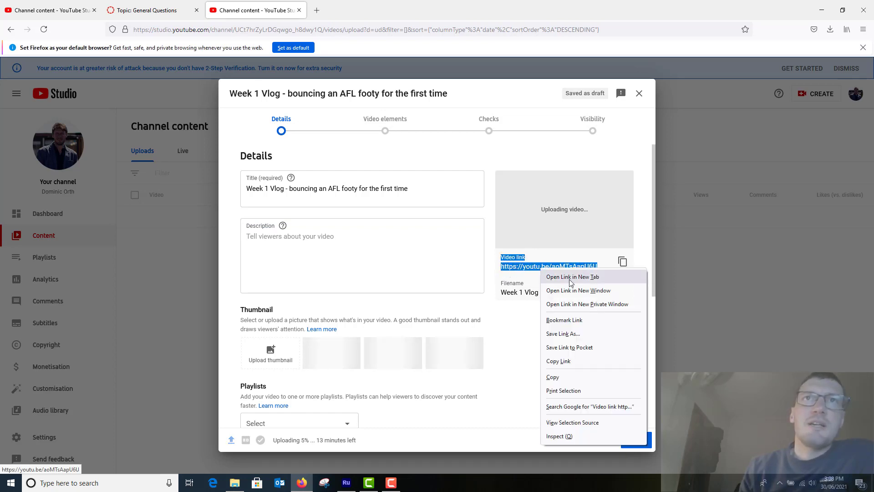
pyautogui.click(622, 262)
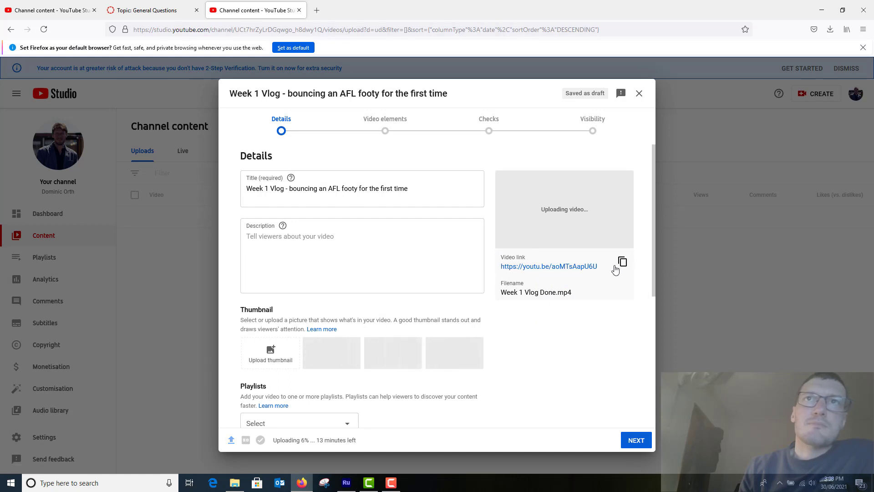
pyautogui.click(622, 261)
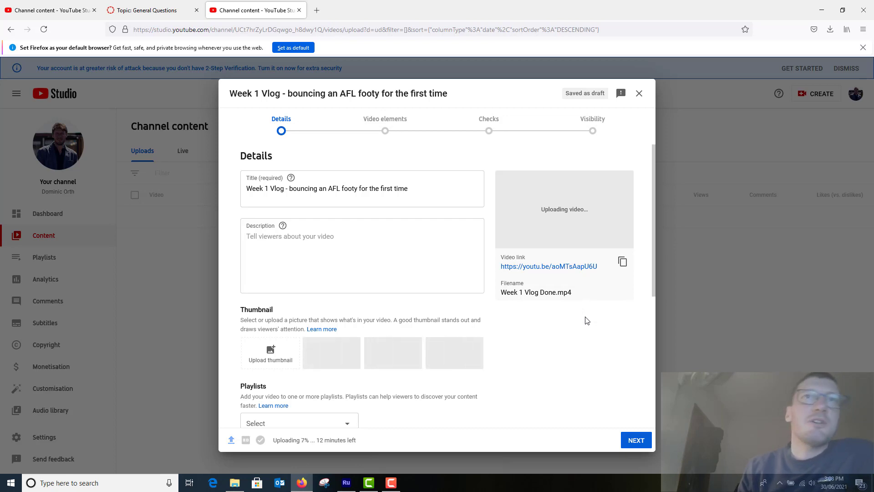
# Set the video's audience to "No, it's not Made for Kids".
pyautogui.scroll(-3, 476, 335)
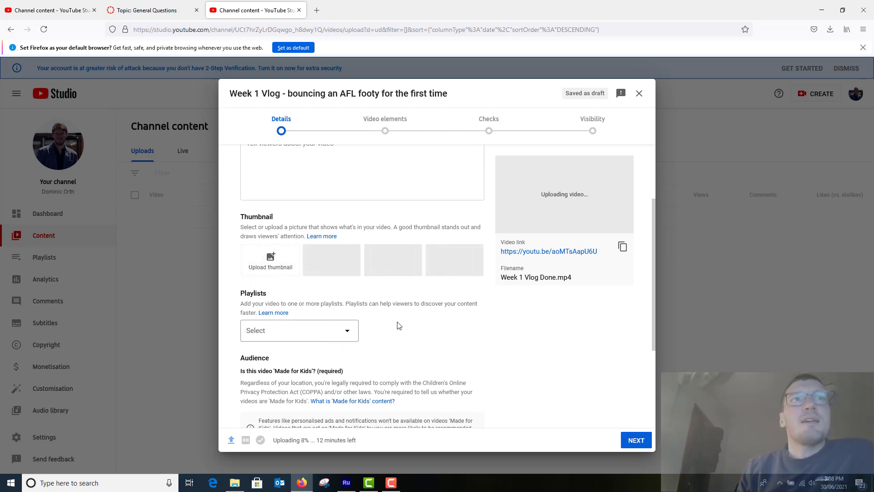
pyautogui.scroll(-4, 299, 242)
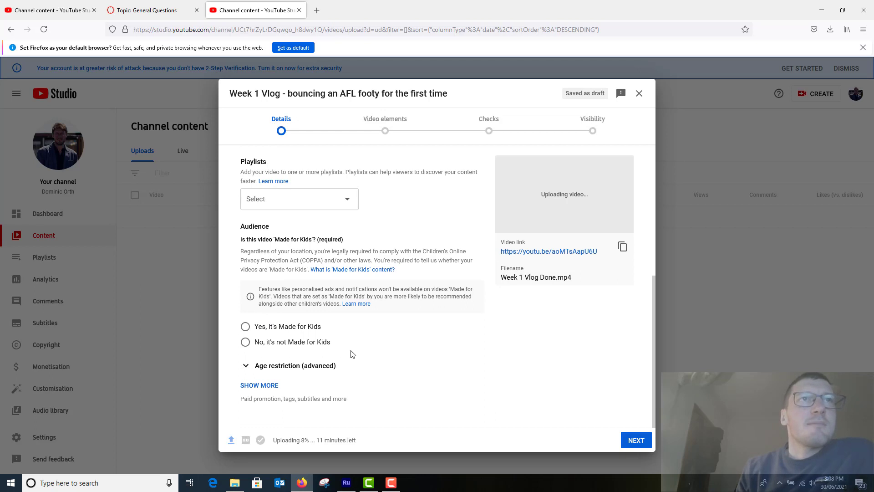
pyautogui.scroll(1, 365, 296)
pyautogui.scroll(-1, 319, 309)
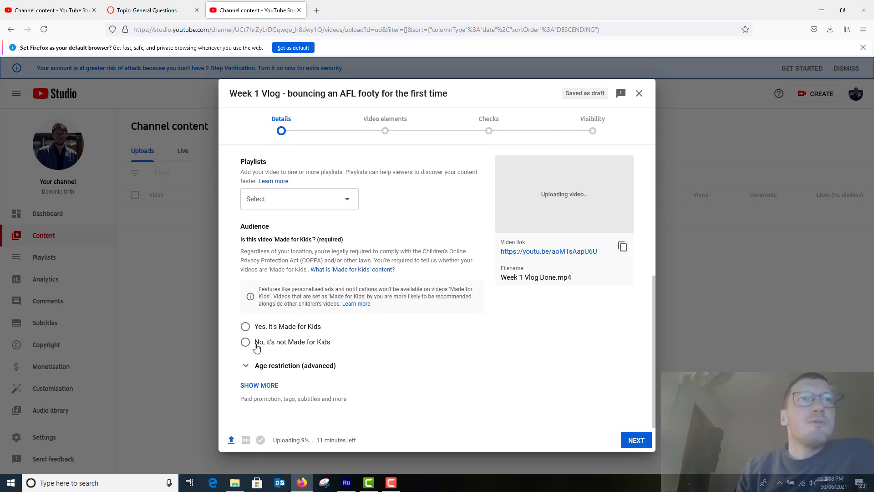
pyautogui.click(275, 342)
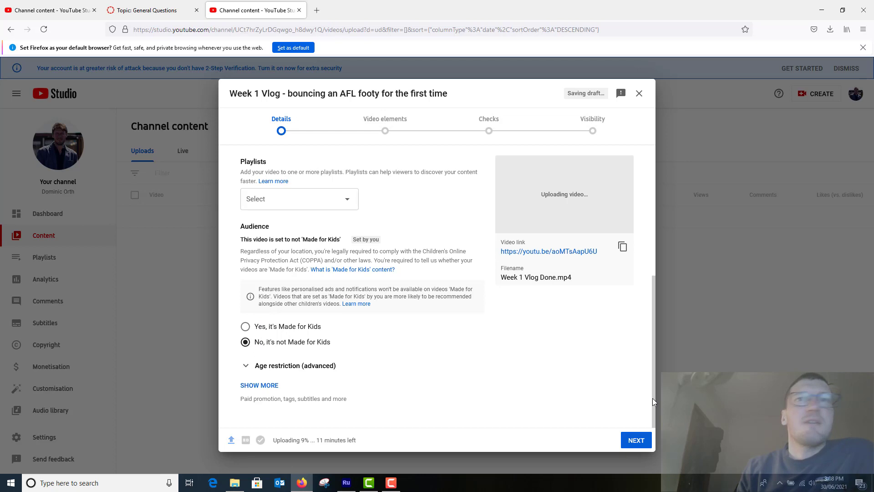
# Proceed without video elements to the visibility settings, make the video Unlisted and save it.
pyautogui.click(643, 443)
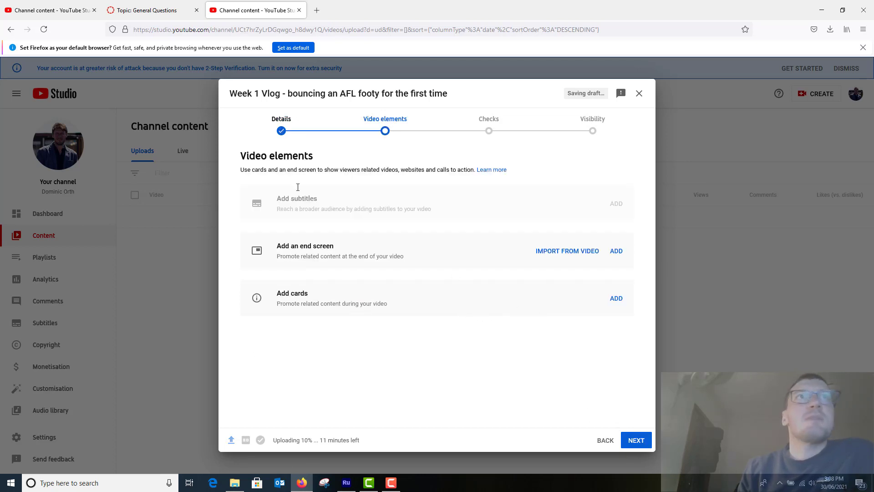
pyautogui.click(643, 440)
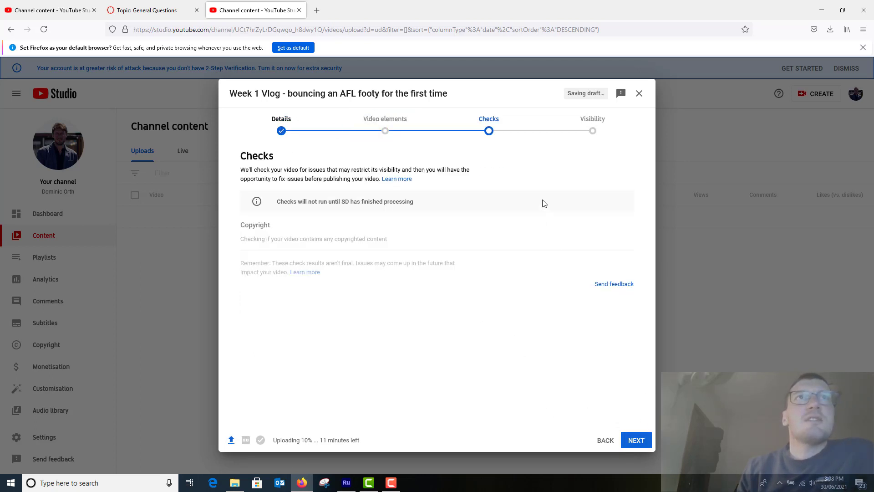
pyautogui.click(638, 446)
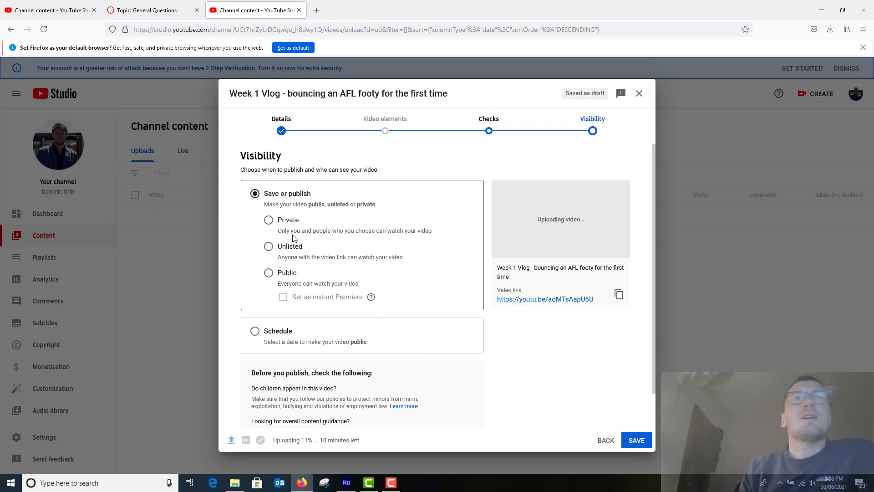
pyautogui.click(270, 245)
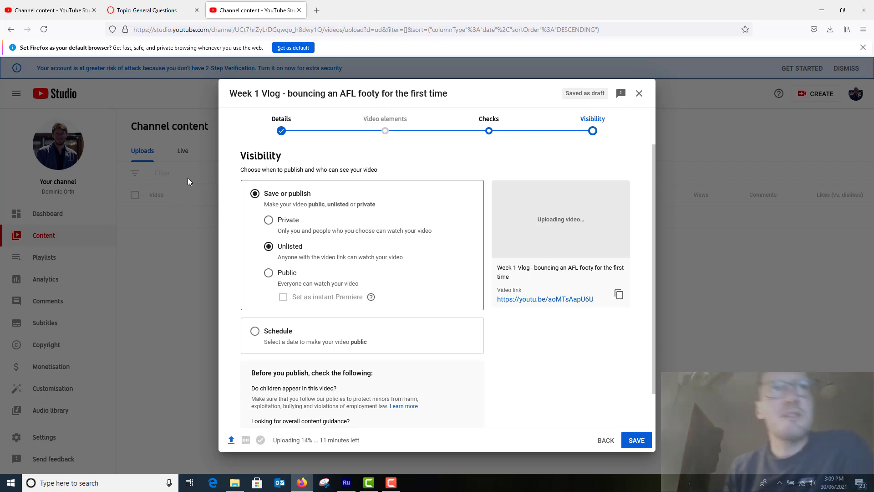
pyautogui.scroll(-1, 397, 230)
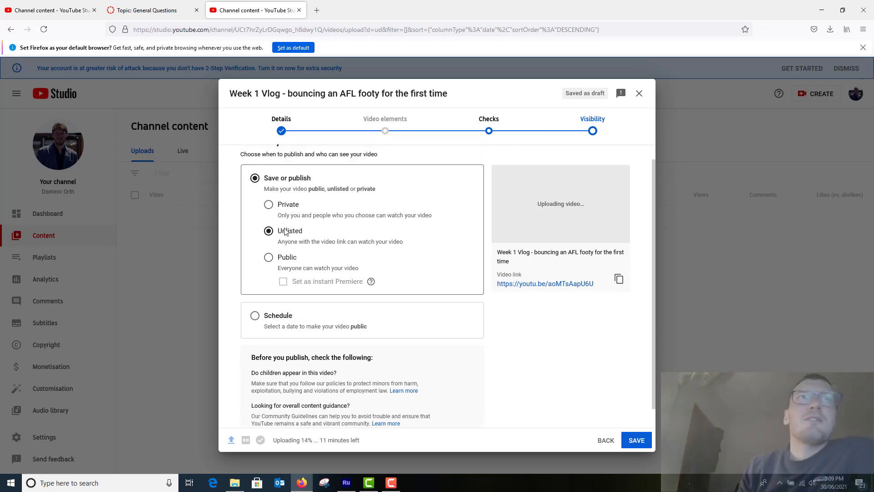
pyautogui.scroll(-1, 402, 256)
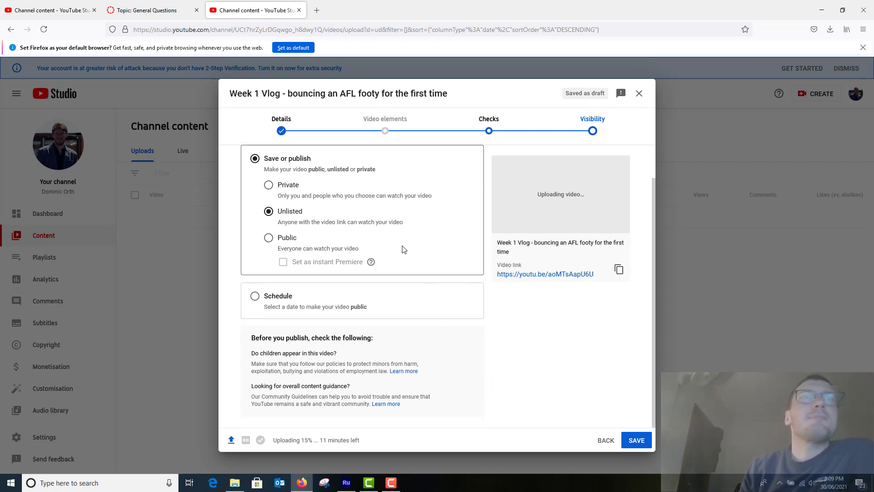
pyautogui.click(638, 440)
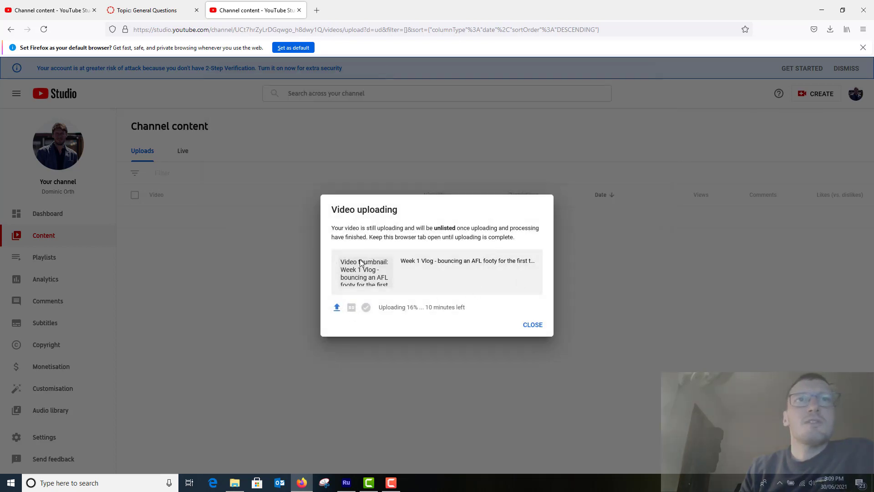
# Close the video uploading dialog and switch to the Motor Control and Learning course page in Canvas.
pyautogui.click(540, 334)
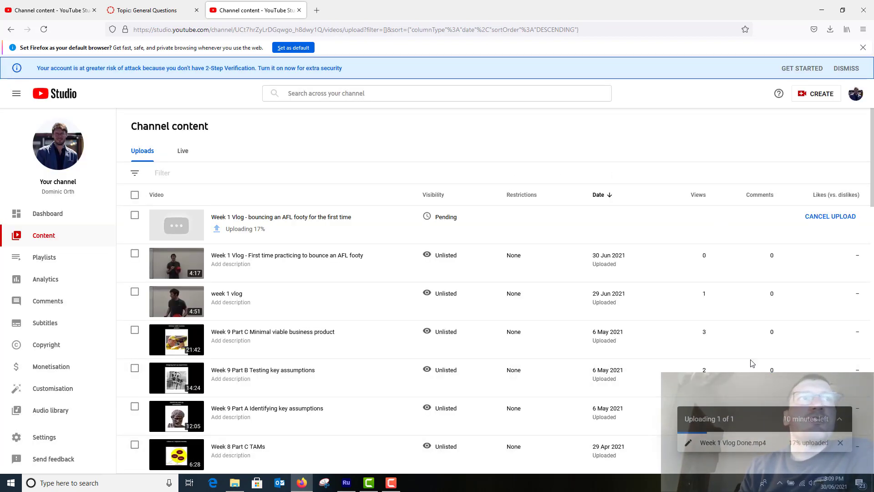
pyautogui.click(823, 11)
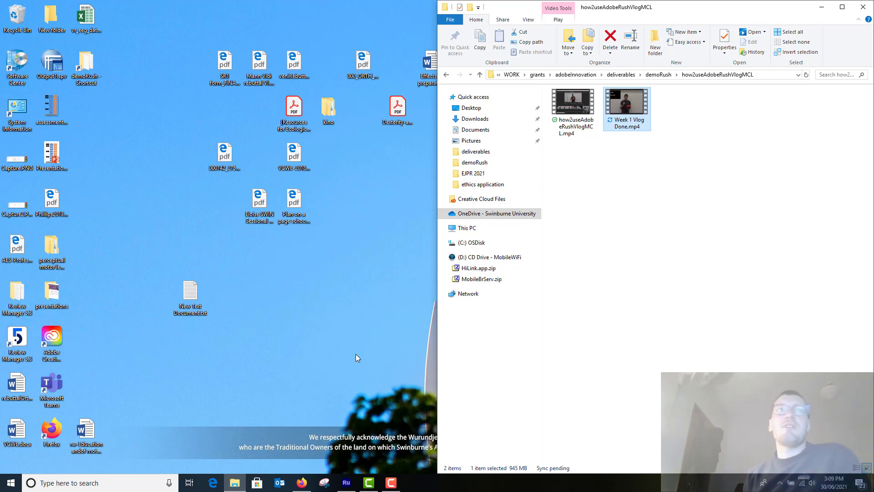
pyautogui.click(301, 482)
pyautogui.click(150, 10)
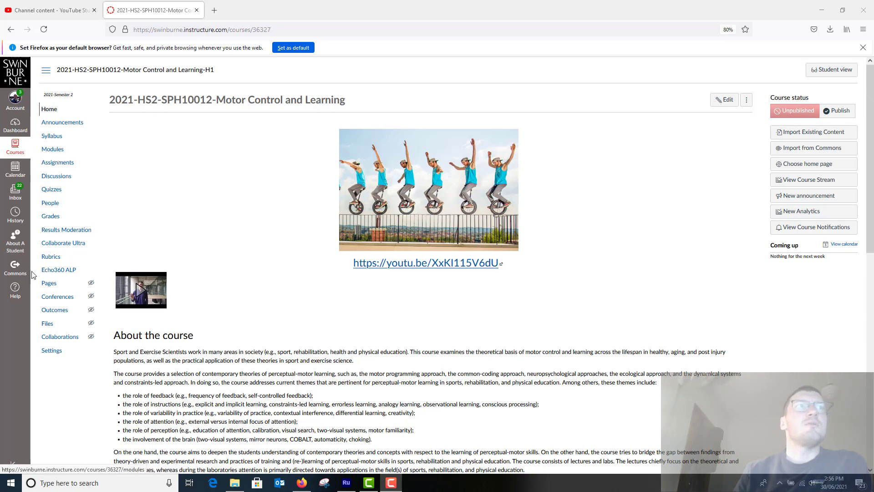
# Open the course's Echo360 ALP page and start creating content by uploading media.
pyautogui.click(63, 274)
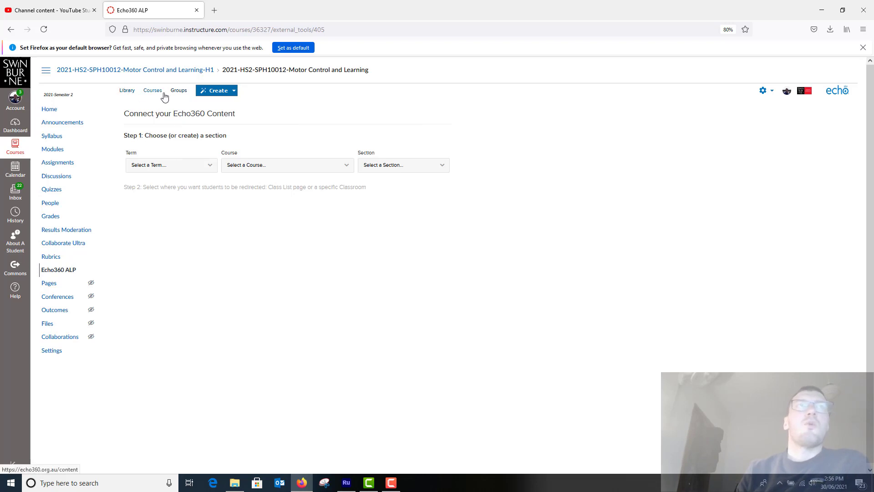
pyautogui.click(235, 92)
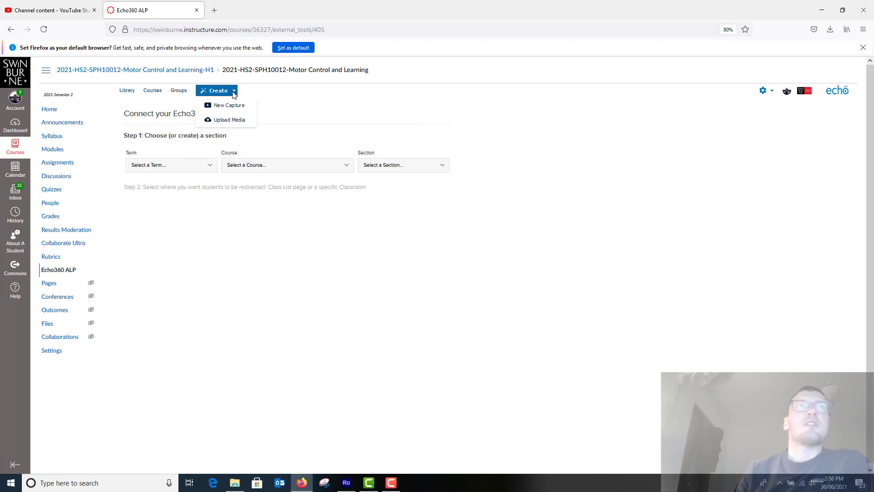
pyautogui.click(221, 121)
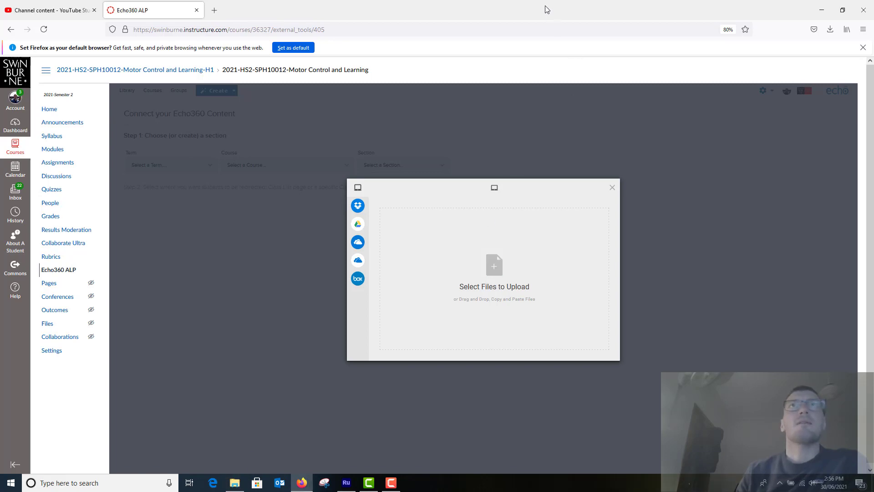
# Add Week 1 Vlog Done.mp4 from its folder to the Echo360 upload selection, then close the upload window.
pyautogui.moveTo(547, 9); pyautogui.dragTo(2, 27)
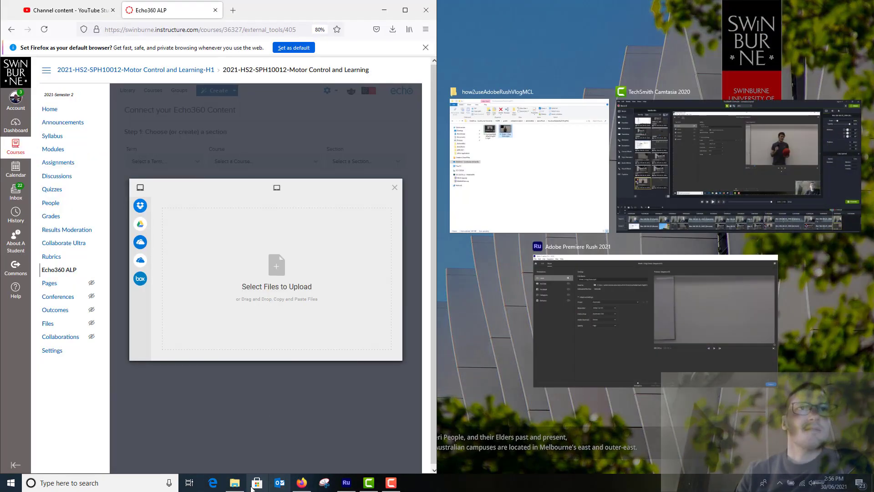
pyautogui.click(235, 482)
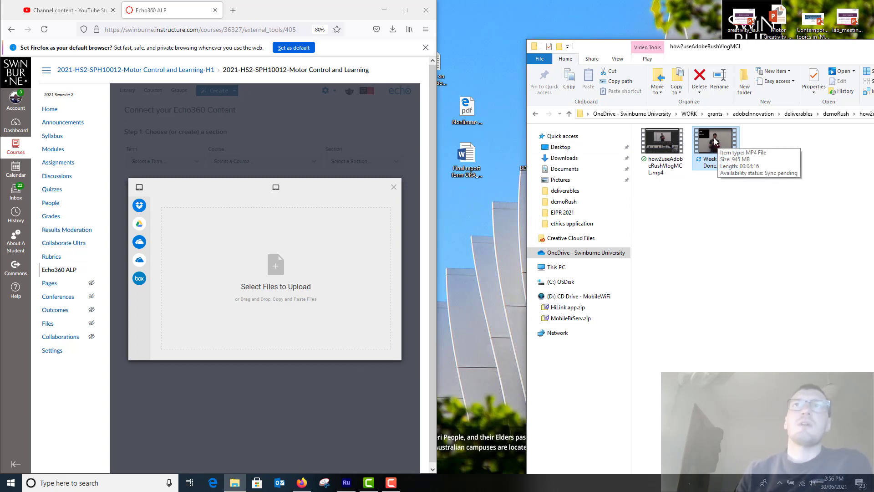
pyautogui.moveTo(714, 141); pyautogui.dragTo(285, 272)
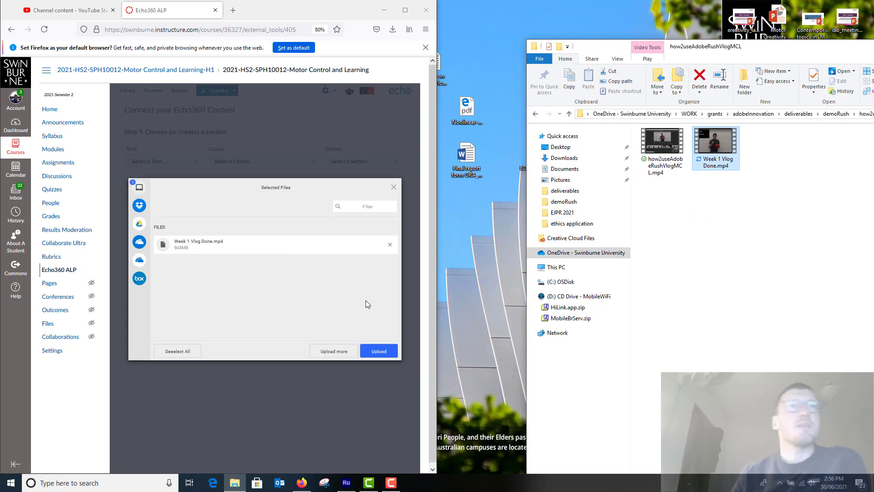
pyautogui.click(379, 350)
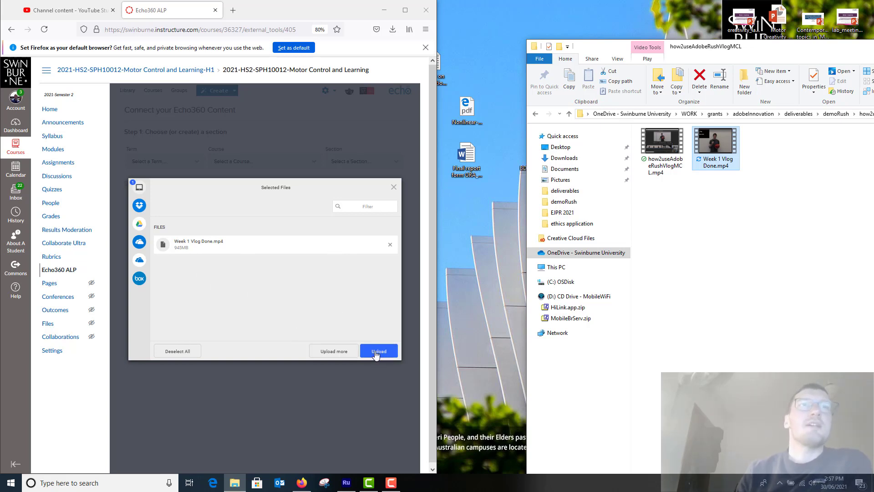
pyautogui.click(394, 189)
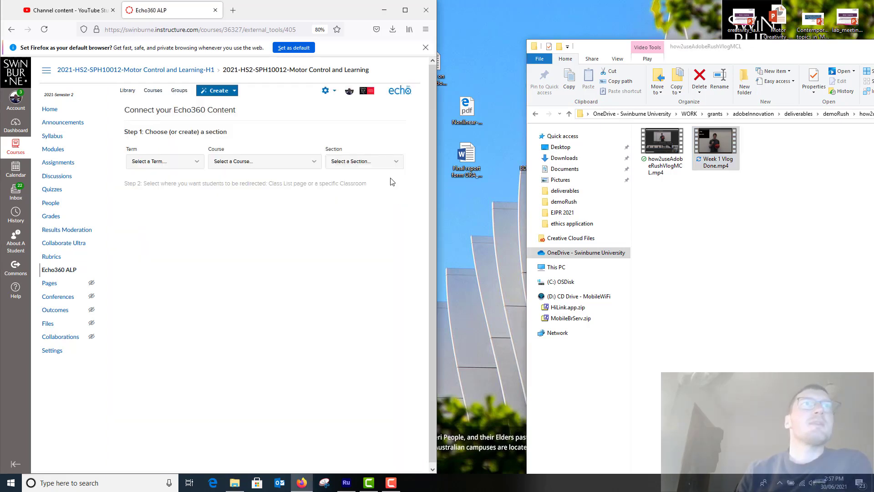
# Maximize the browser window and open the General Questions topic in the course's discussions.
pyautogui.click(404, 10)
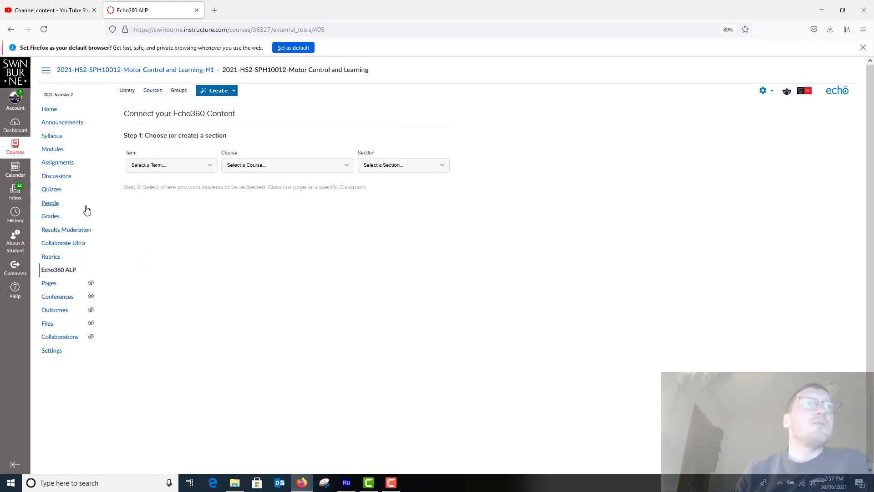
pyautogui.click(58, 176)
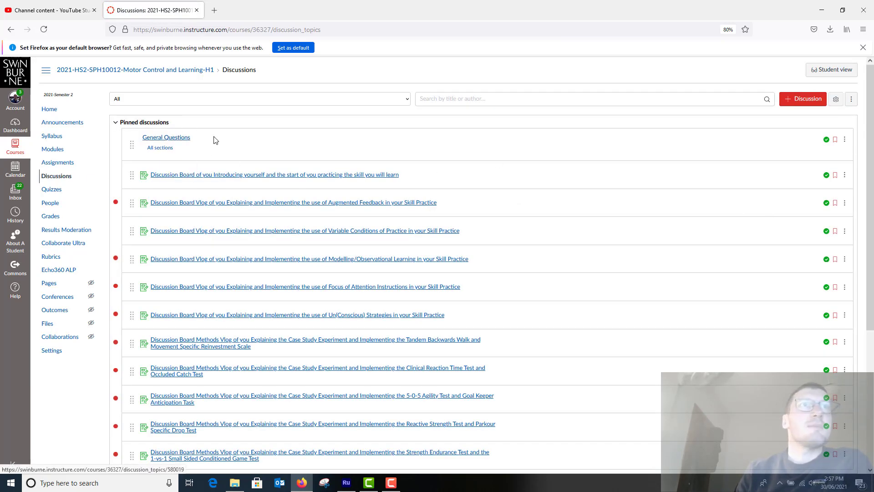
pyautogui.click(182, 139)
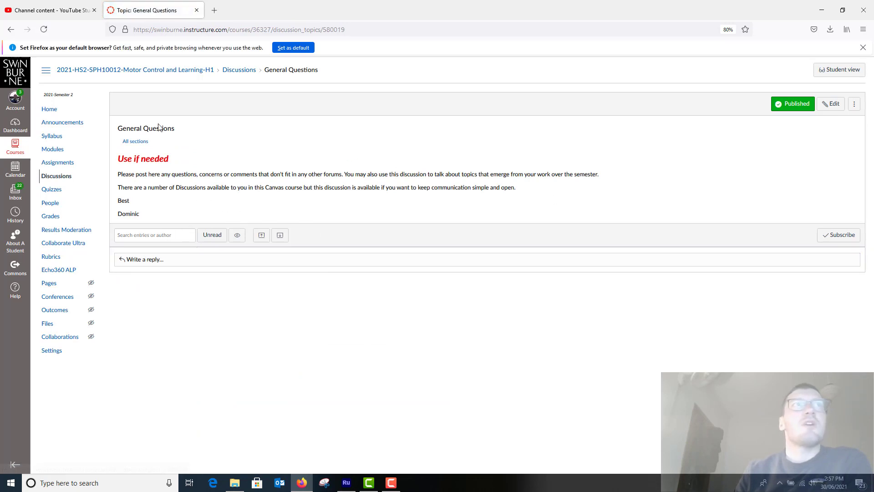
# Start a reply to the discussion reading "Hi everyone this is my week 1 skill - any feedback would be great!".
pyautogui.click(243, 261)
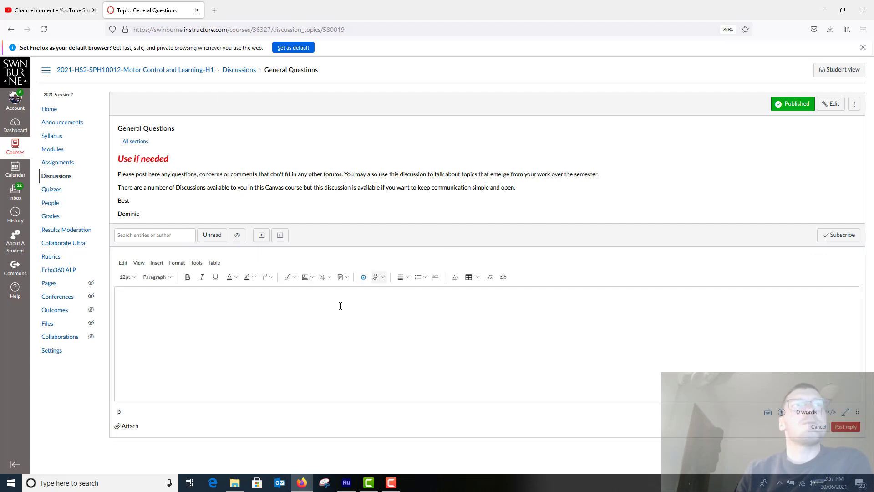
pyautogui.click(240, 305)
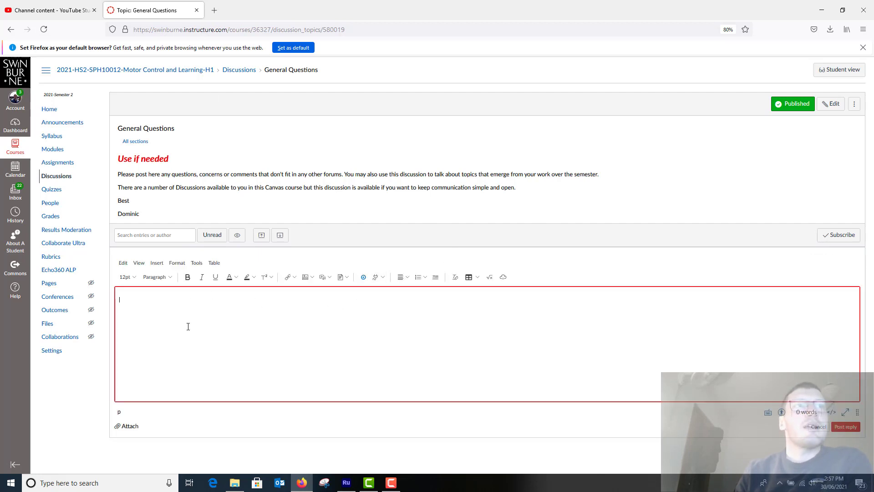
pyautogui.write('Hi')
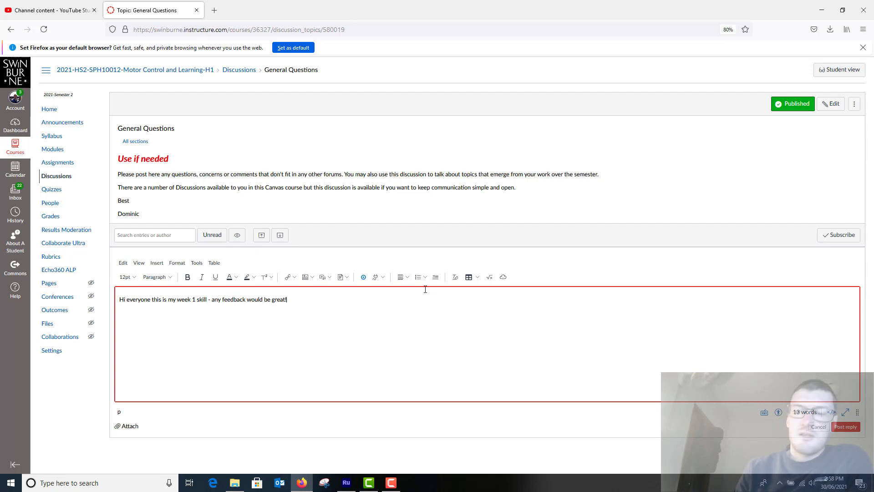
# Embed "week 1 vlog.mp4" from the Echo360 library in the reply at 640 x 420.
pyautogui.click(363, 277)
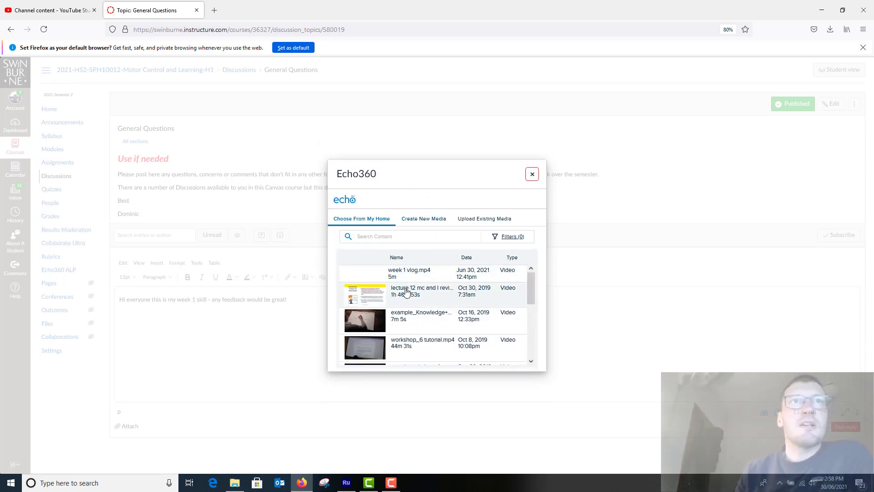
pyautogui.scroll(-1, 438, 273)
pyautogui.scroll(1, 433, 318)
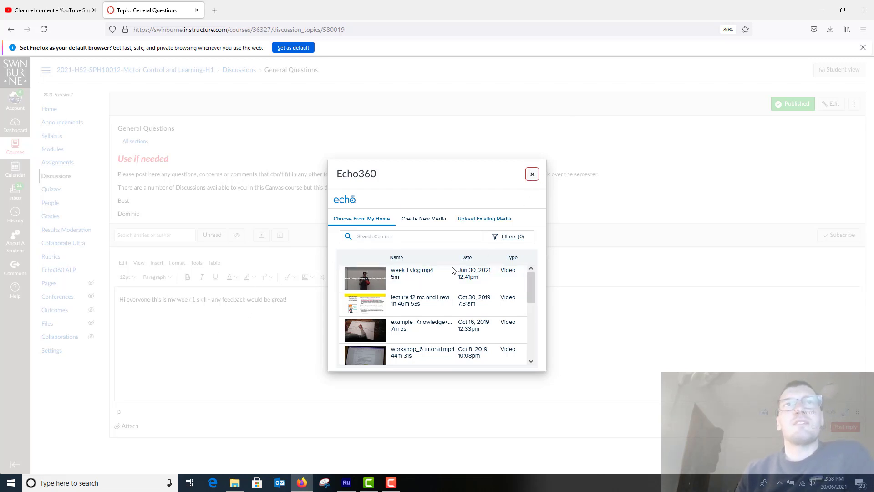
pyautogui.click(367, 282)
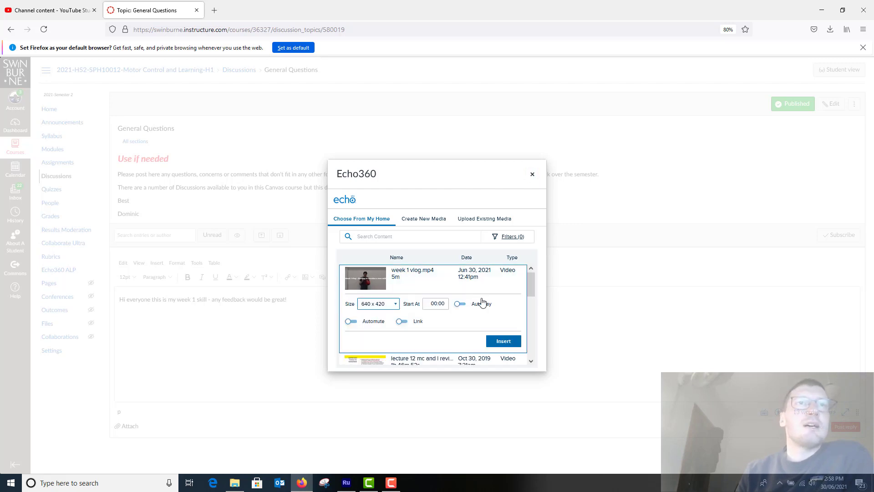
pyautogui.click(503, 342)
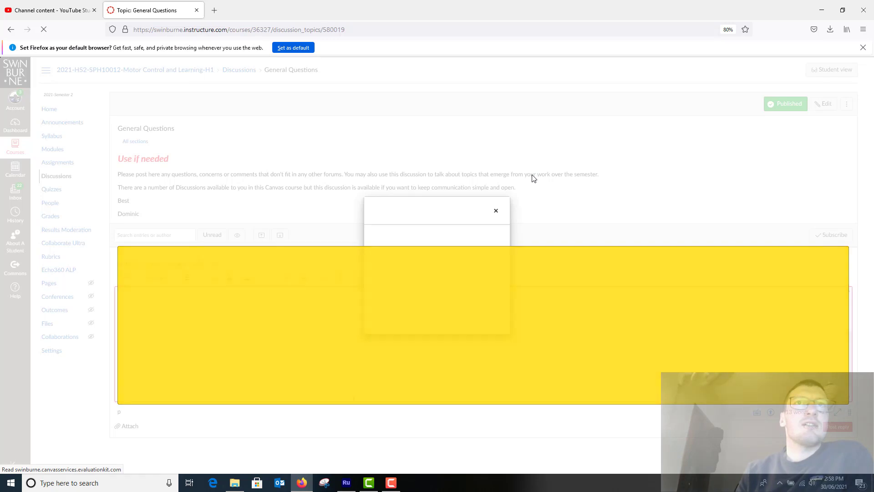
pyautogui.click(496, 211)
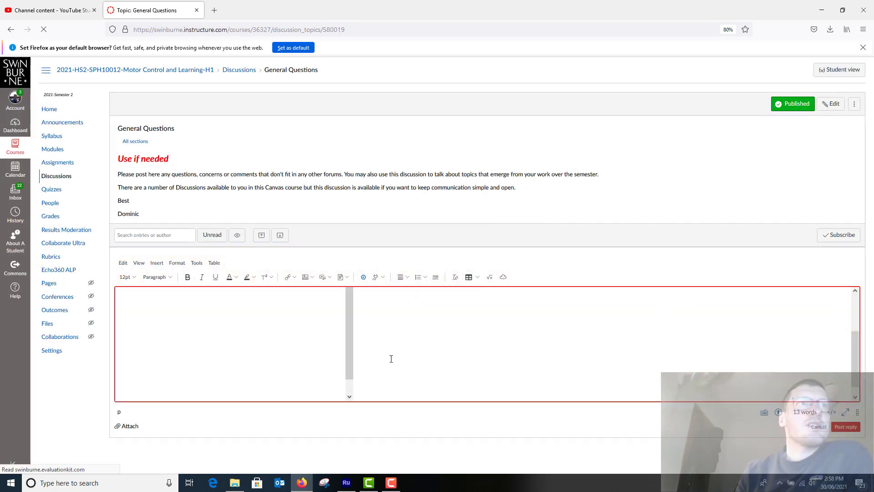
# Review the embedded Echo360 video and the message text in the reply editor.
pyautogui.scroll(-1, 636, 358)
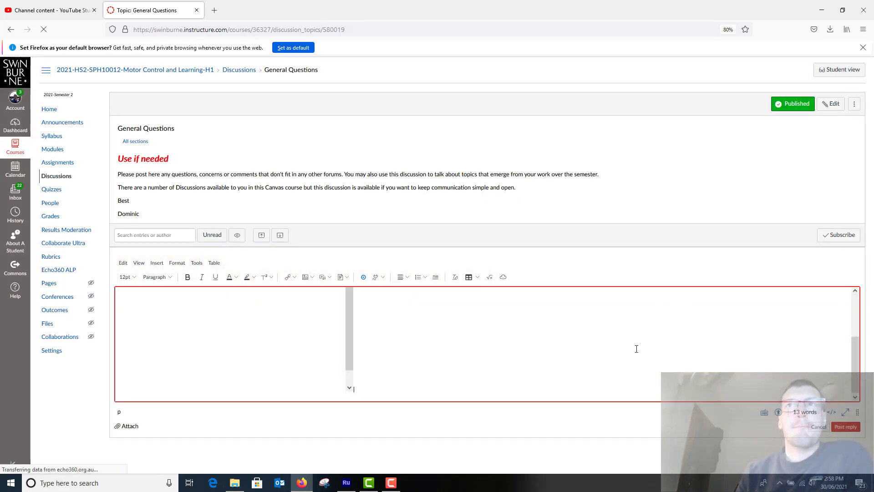
pyautogui.scroll(3, 635, 350)
pyautogui.scroll(-1, 319, 347)
pyautogui.scroll(-3, 301, 345)
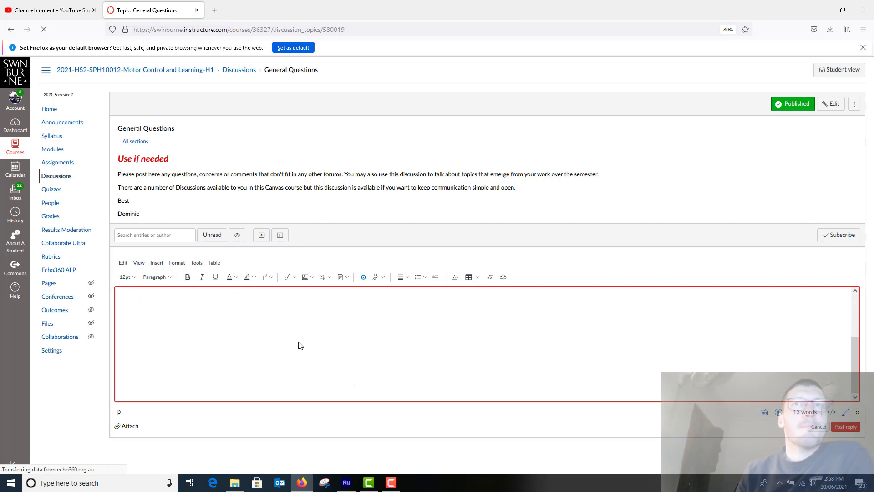
pyautogui.scroll(4, 299, 344)
pyautogui.scroll(-1, 298, 346)
pyautogui.scroll(-1, 299, 347)
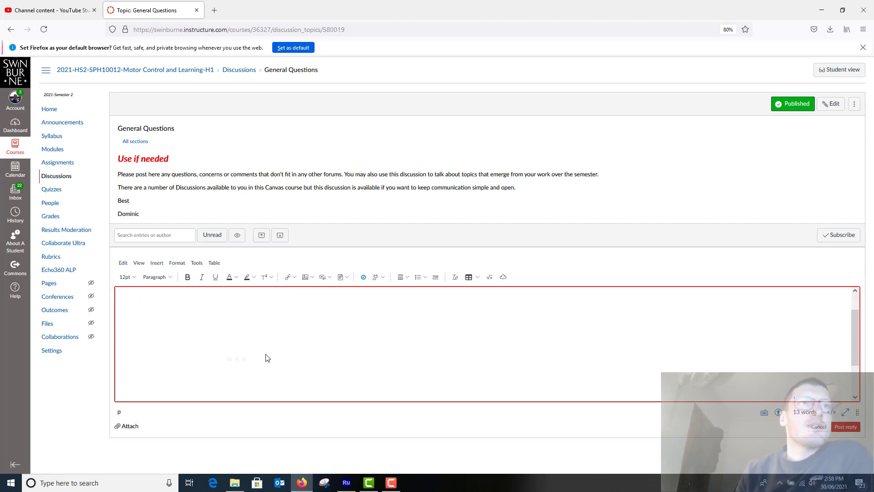
pyautogui.scroll(1, 273, 346)
pyautogui.scroll(-1, 245, 351)
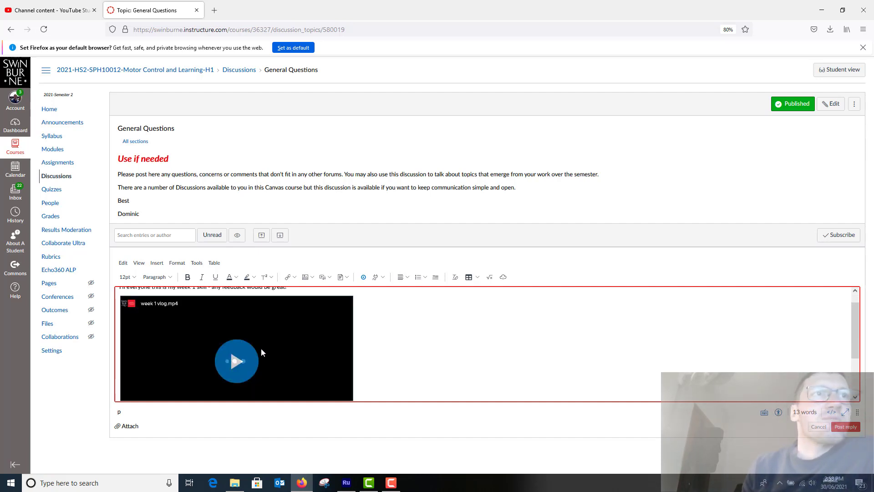
pyautogui.scroll(1, 219, 339)
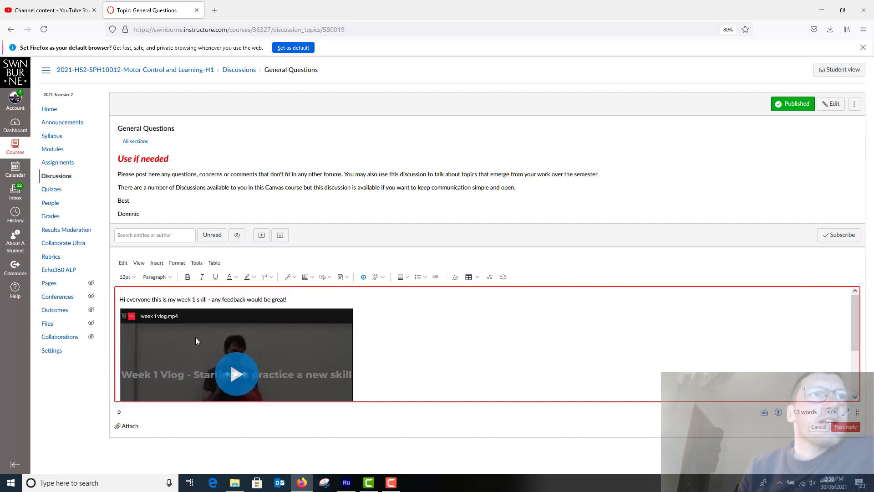
pyautogui.scroll(-1, 214, 334)
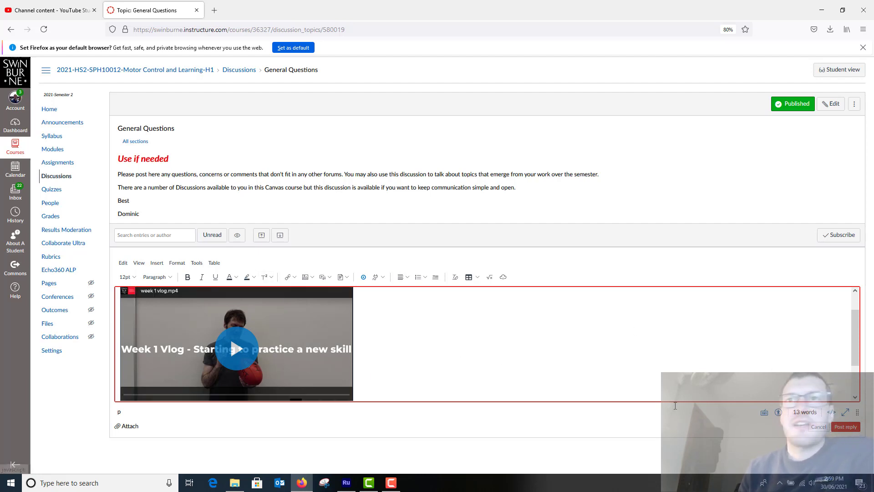
# Discard the discussion reply and switch to Adobe Premiere Rush.
pyautogui.click(818, 427)
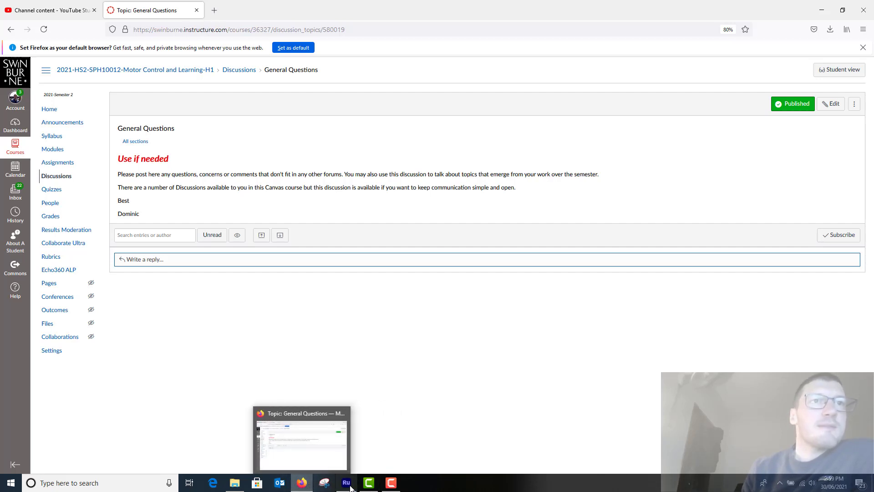
pyautogui.moveTo(348, 486)
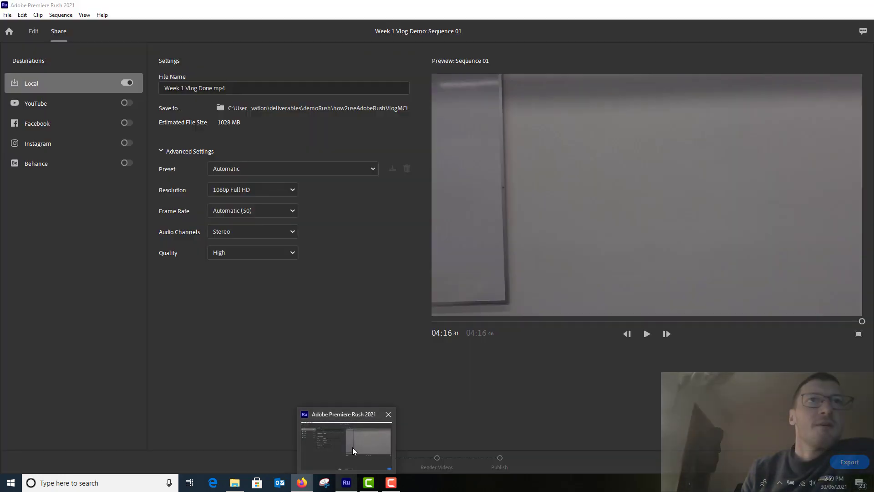
pyautogui.click(353, 447)
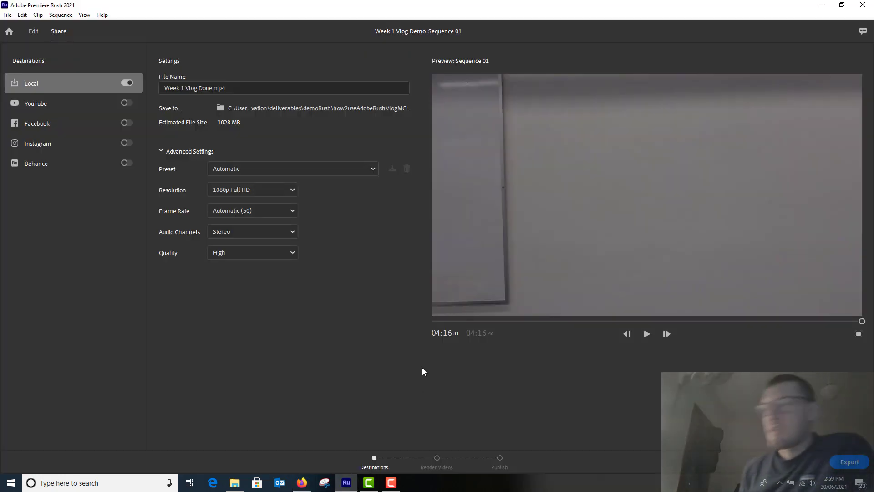